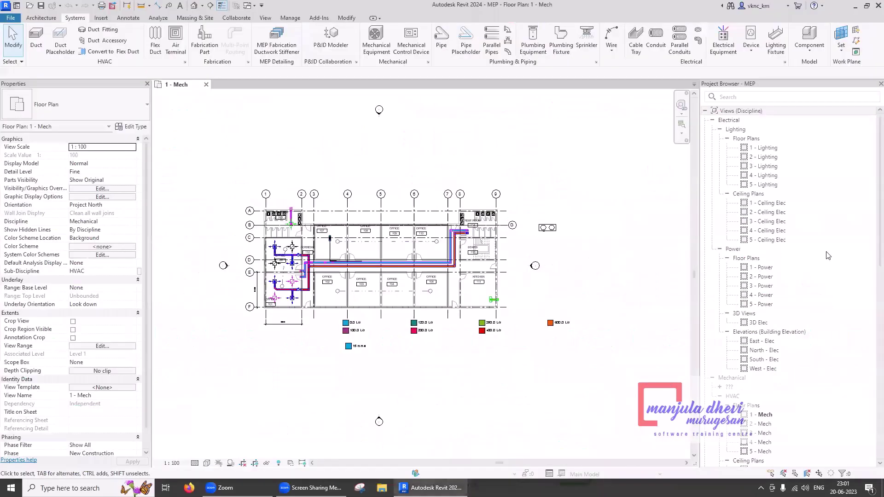
Open the 1 - Plumbing floor plan and zoom into the restroom near grids A and 1
scroll(827, 212, down, 7)
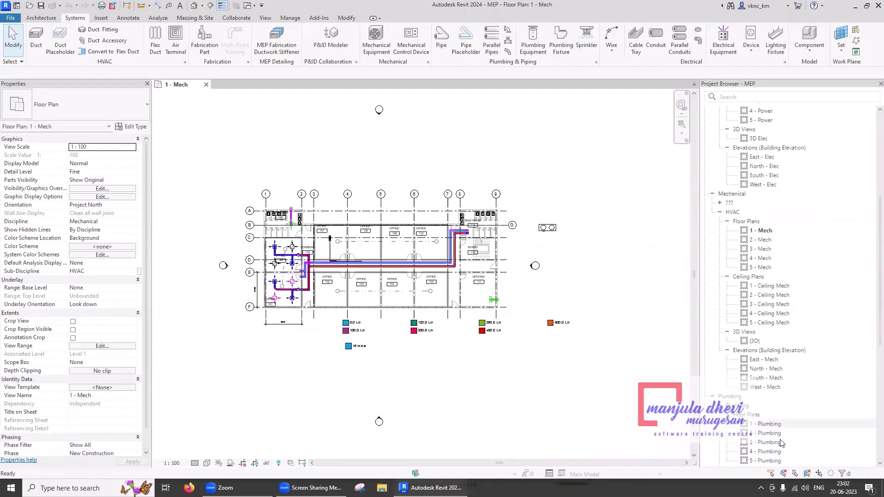
click(768, 424)
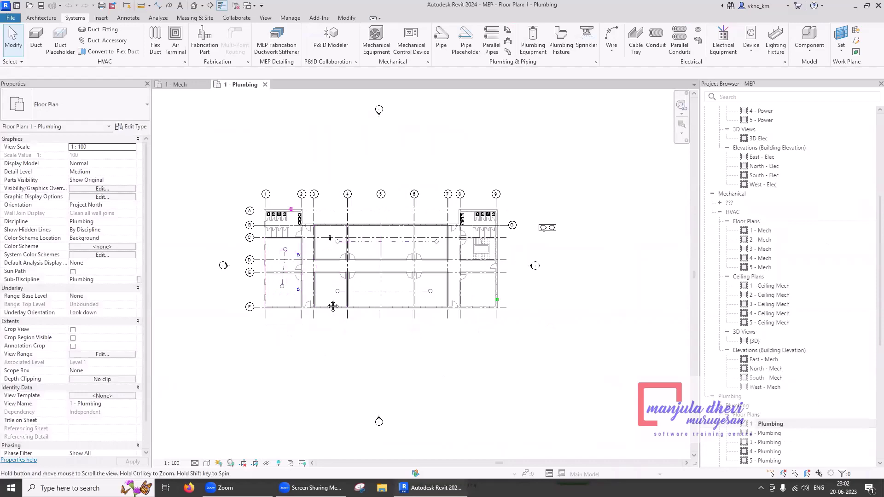
middle_drag(360, 308, 378, 312)
scroll(318, 215, up, 3)
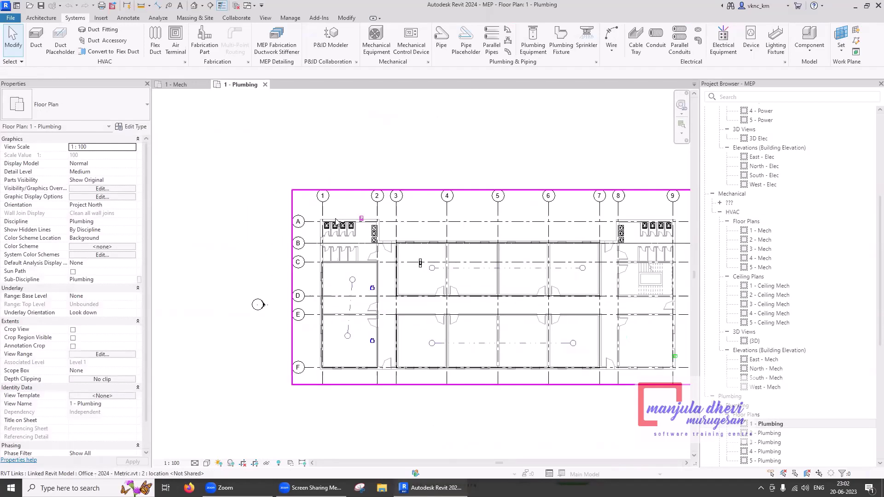
scroll(337, 223, up, 3)
scroll(337, 221, up, 2)
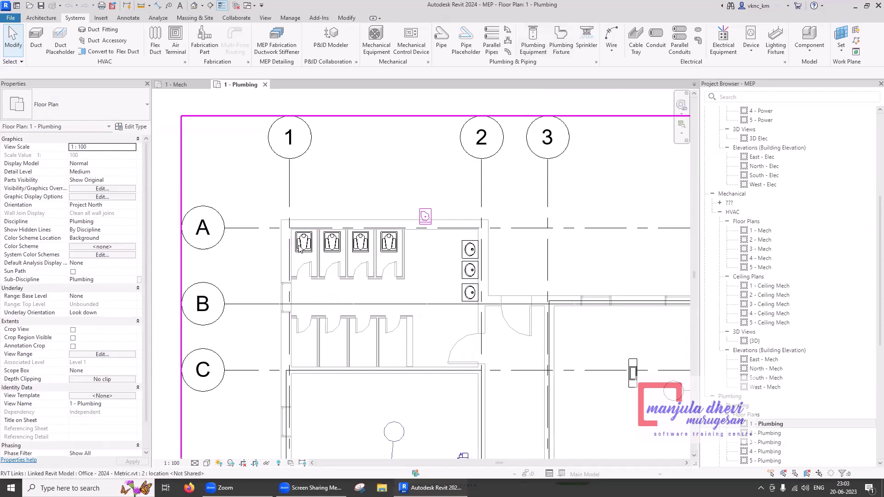
Start Copy/Monitor using Select Link on the linked office architectural model
click(241, 18)
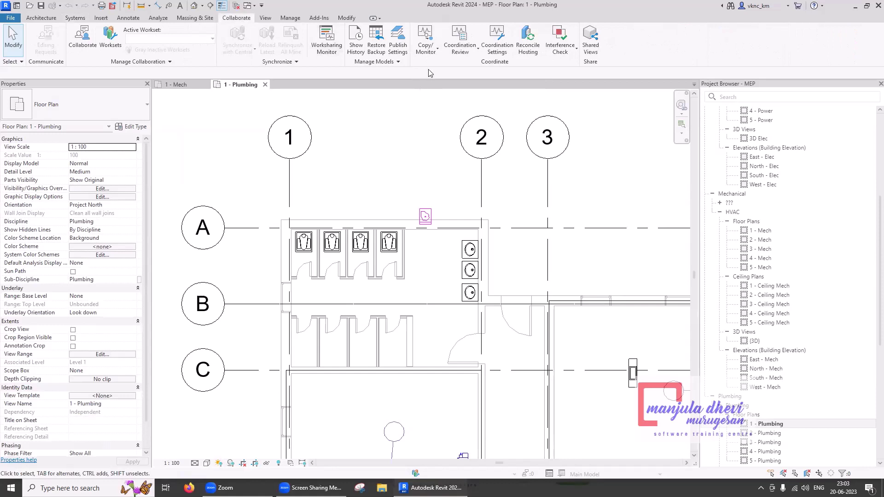
click(433, 54)
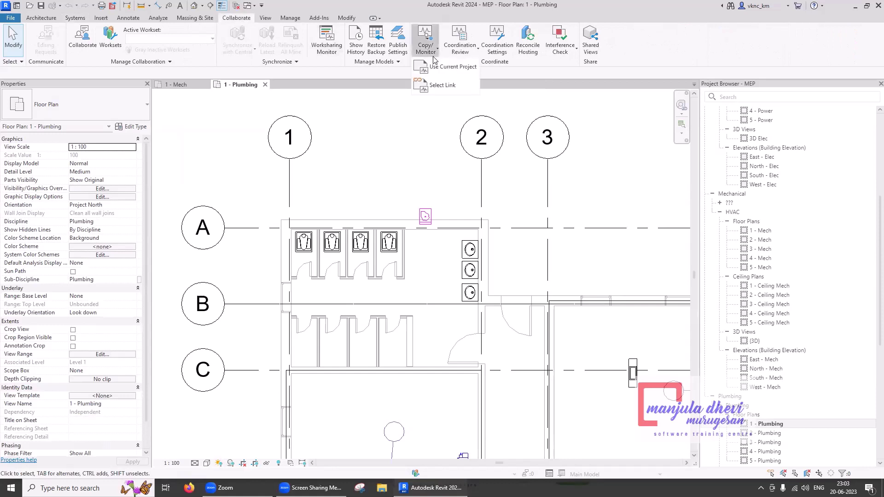
click(437, 84)
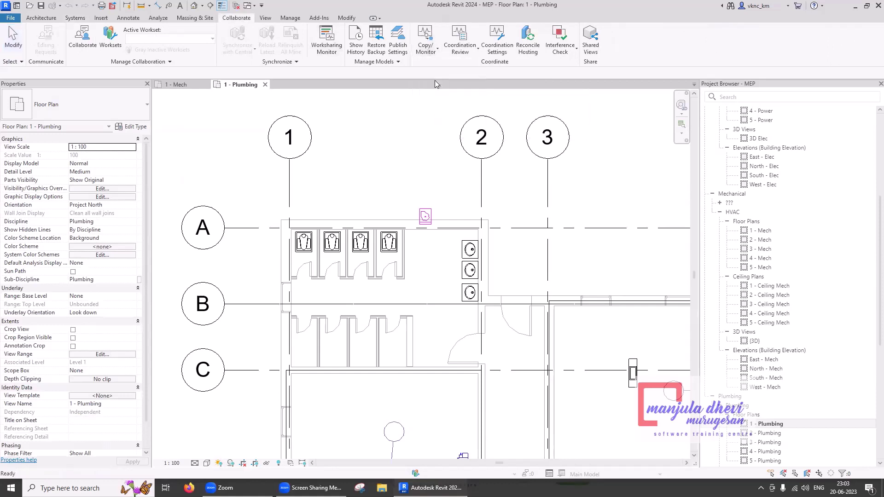
click(369, 223)
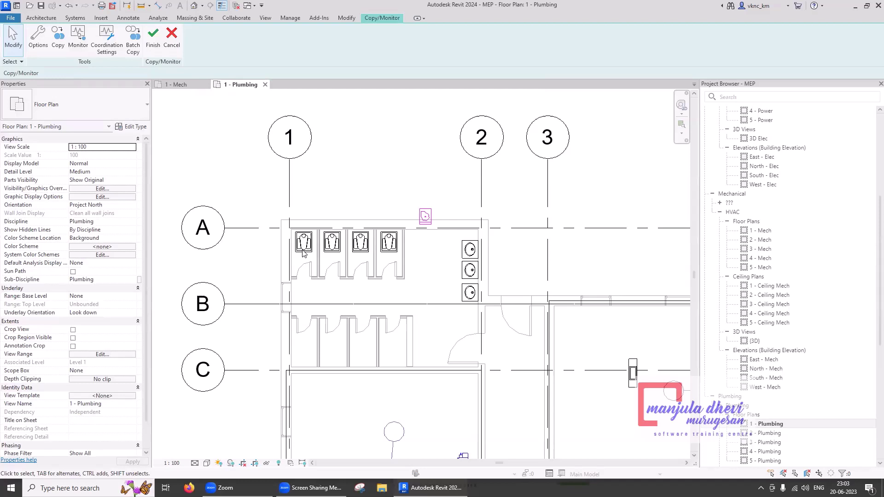
Set Plumbing Fixtures to Copy individually with Specify type mapping in Coordination Settings
click(130, 52)
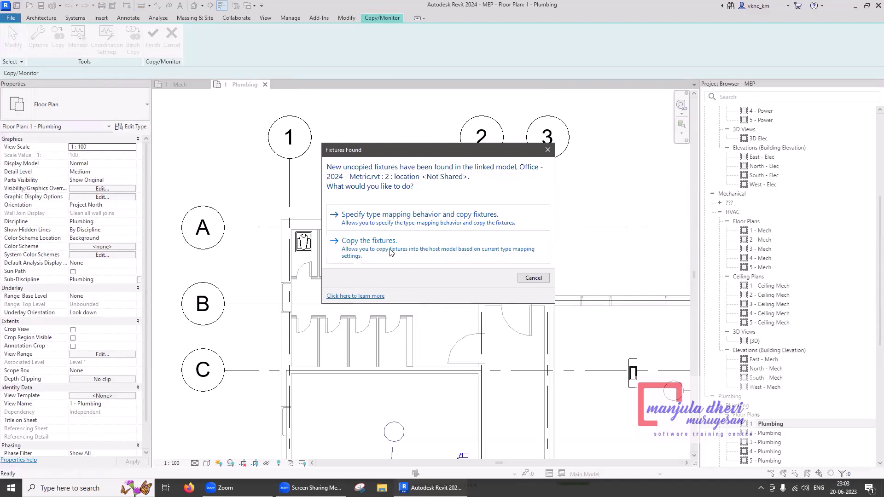
click(399, 225)
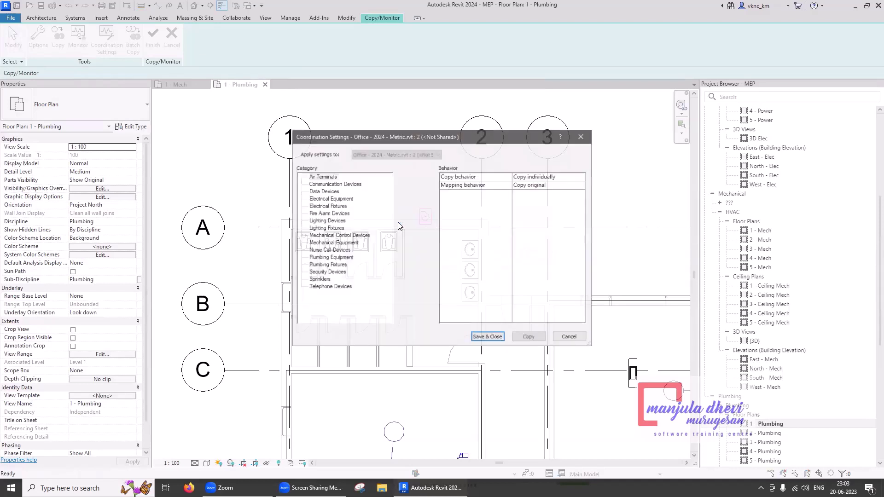
click(340, 267)
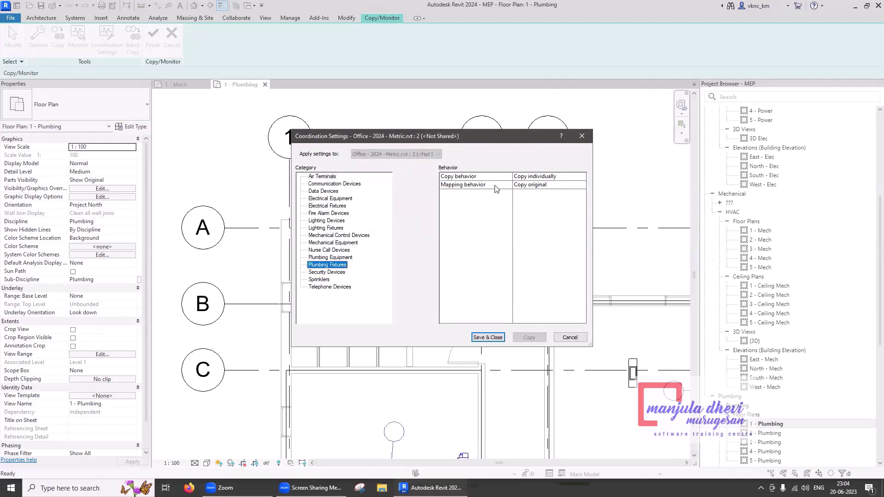
click(581, 179)
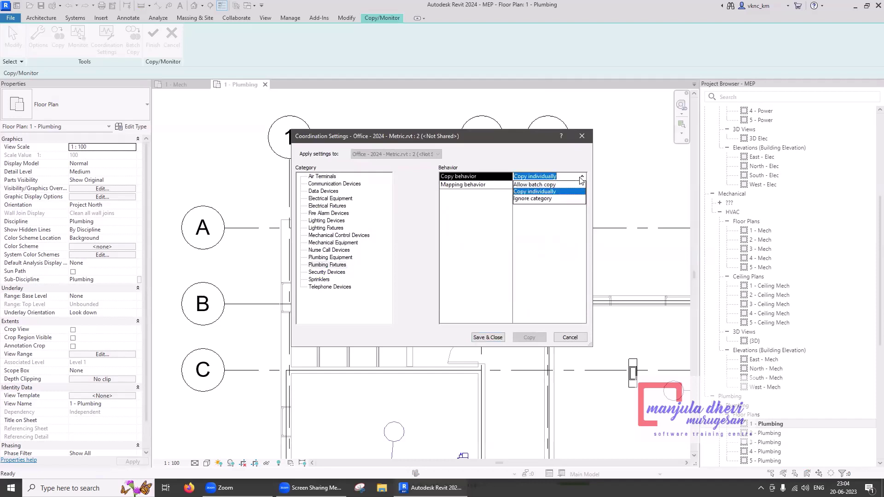
click(511, 190)
click(571, 186)
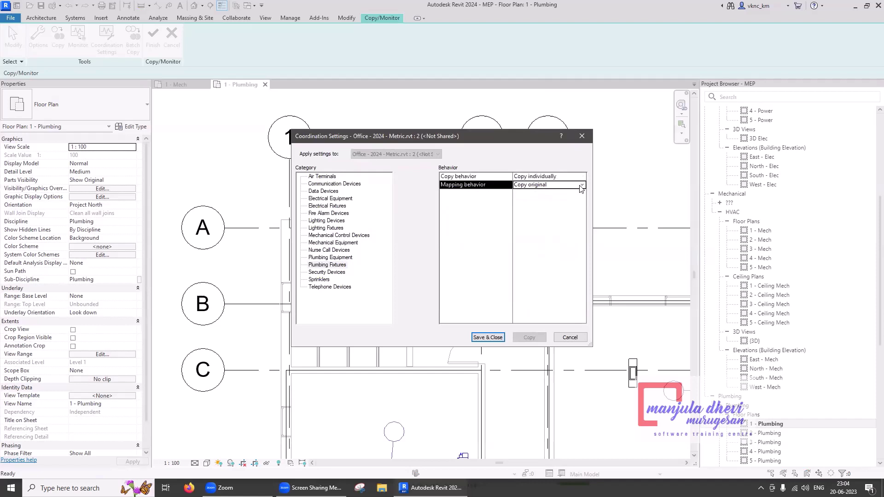
click(582, 186)
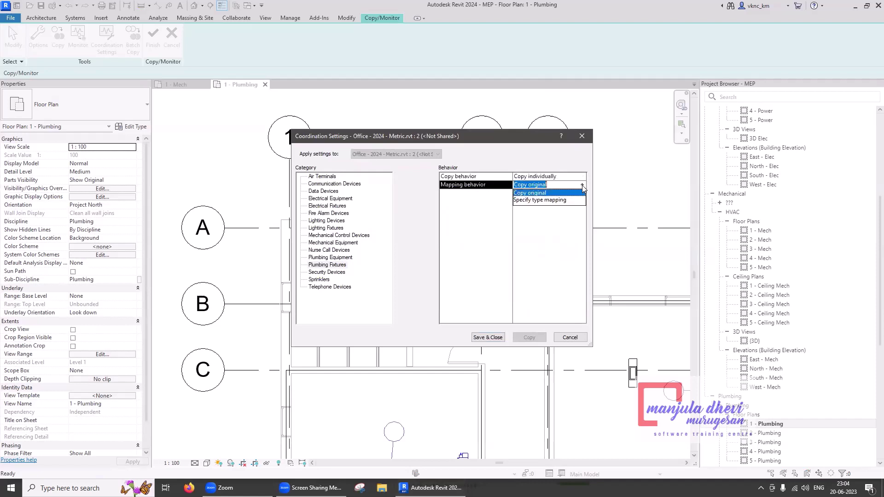
click(546, 201)
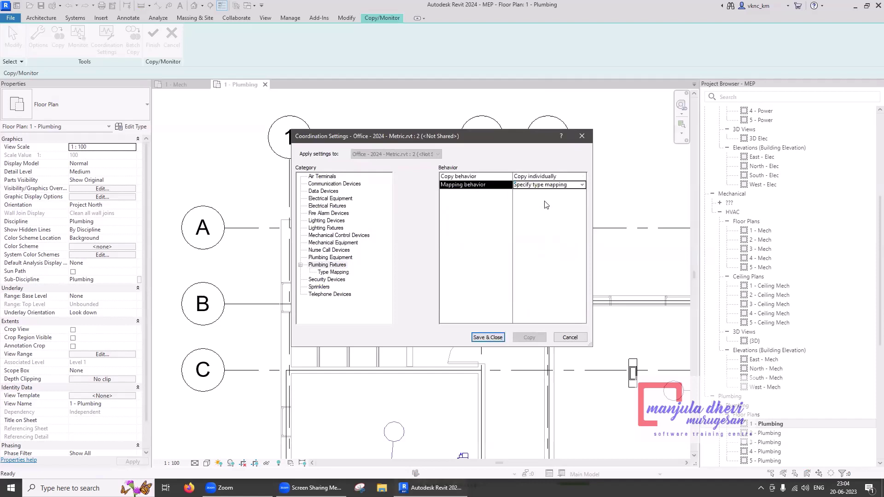
click(340, 273)
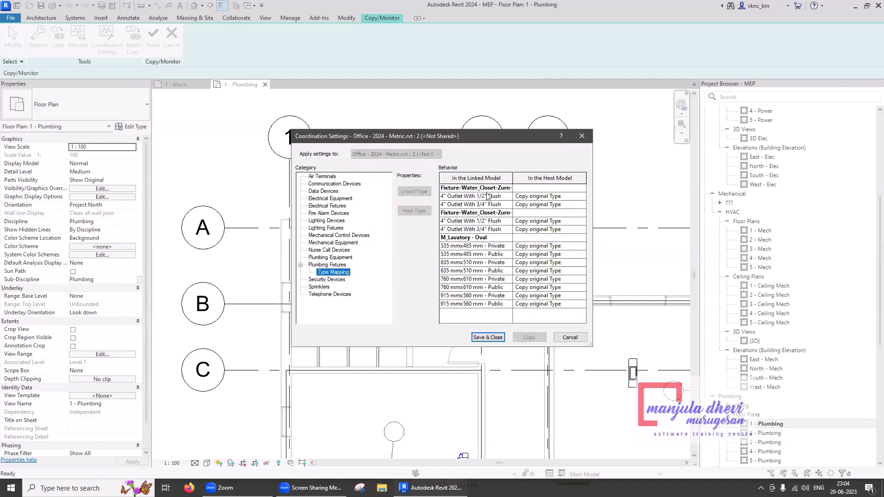
Map the 1/2" and 3/4" flush closet types to M_Sink - Island - Single : 455
click(579, 197)
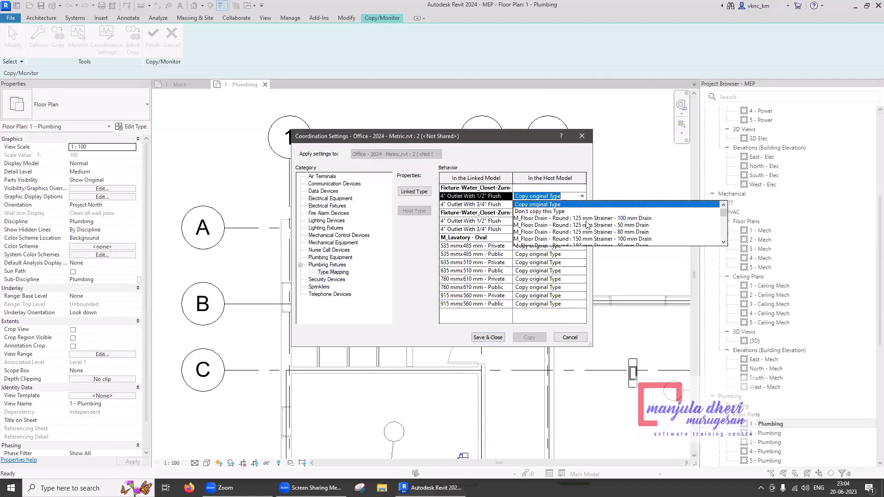
scroll(587, 225, down, 2)
scroll(587, 224, down, 2)
scroll(587, 225, down, 3)
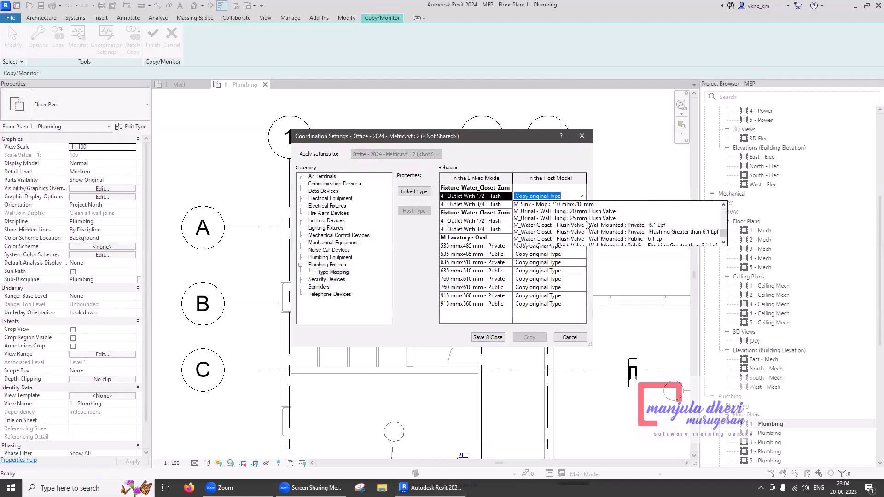
scroll(587, 224, up, 1)
click(580, 225)
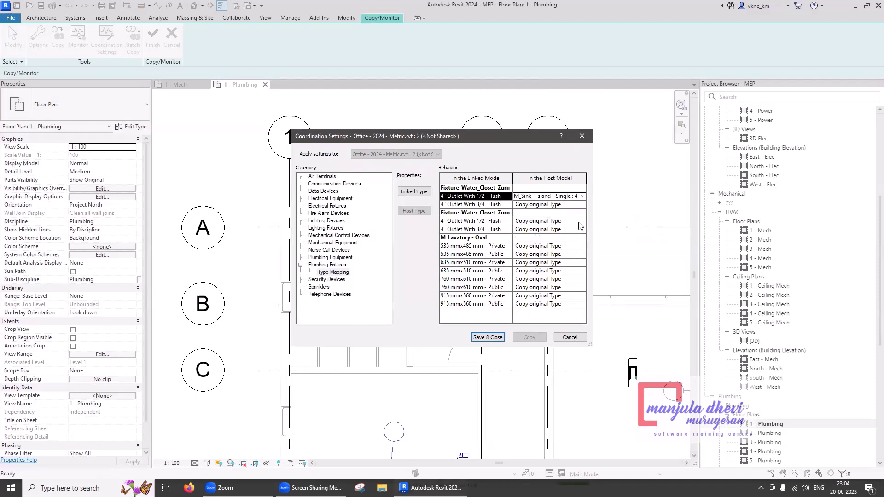
click(582, 206)
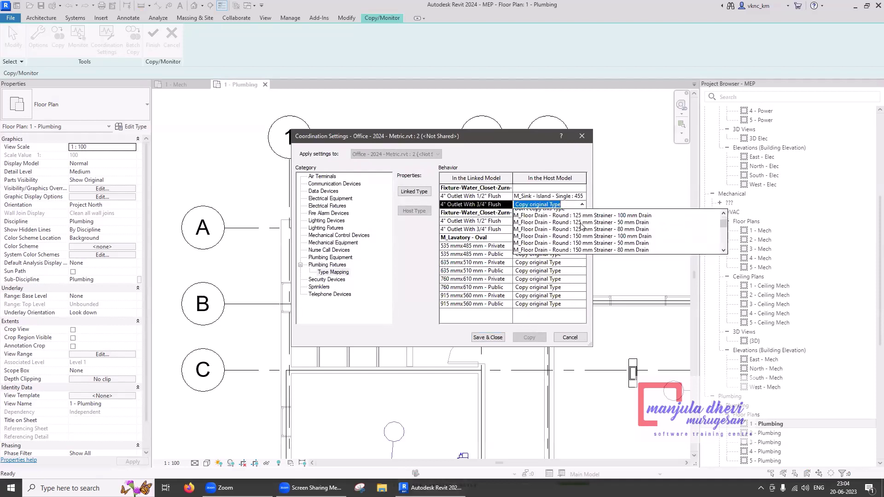
scroll(582, 226, down, 2)
scroll(580, 228, down, 1)
scroll(578, 231, down, 1)
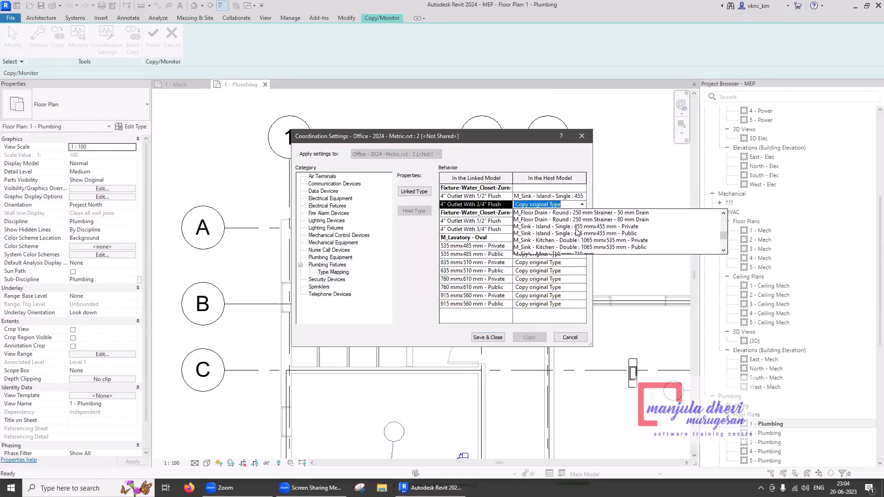
click(577, 231)
Map the second 1/2" and 3/4" flush closet types to the island sink and save the settings
click(581, 222)
click(583, 222)
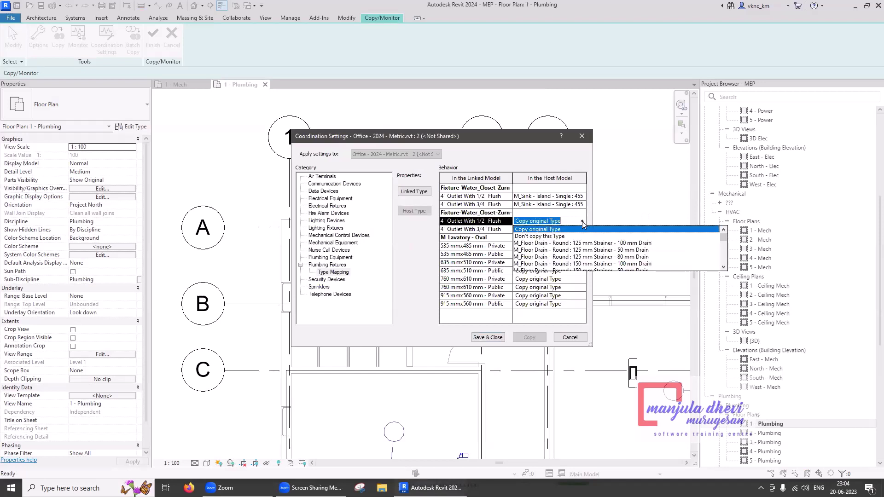
scroll(575, 241, down, 1)
scroll(573, 240, down, 1)
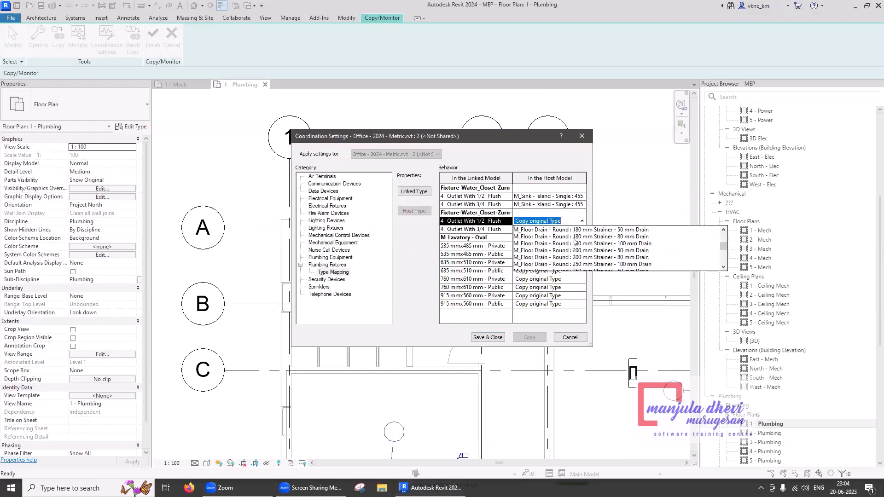
scroll(573, 241, down, 2)
scroll(572, 243, down, 2)
click(571, 243)
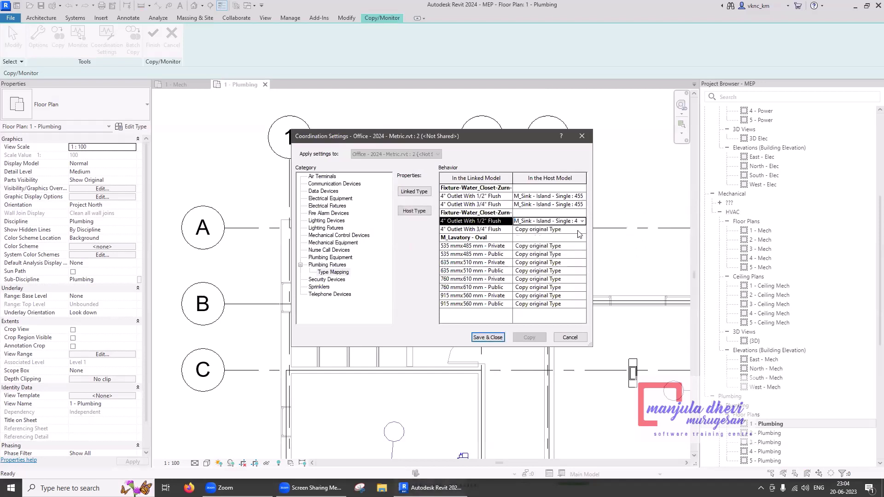
click(582, 229)
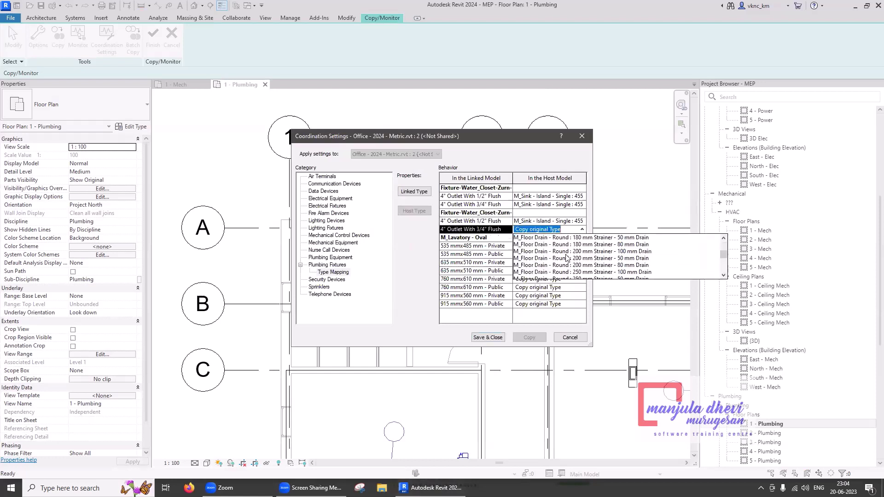
scroll(566, 259, down, 2)
scroll(566, 259, down, 2)
click(566, 259)
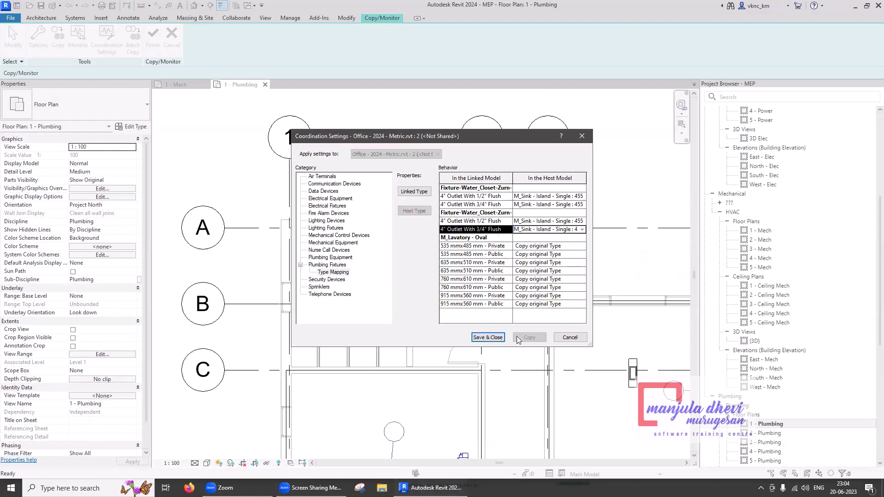
click(496, 341)
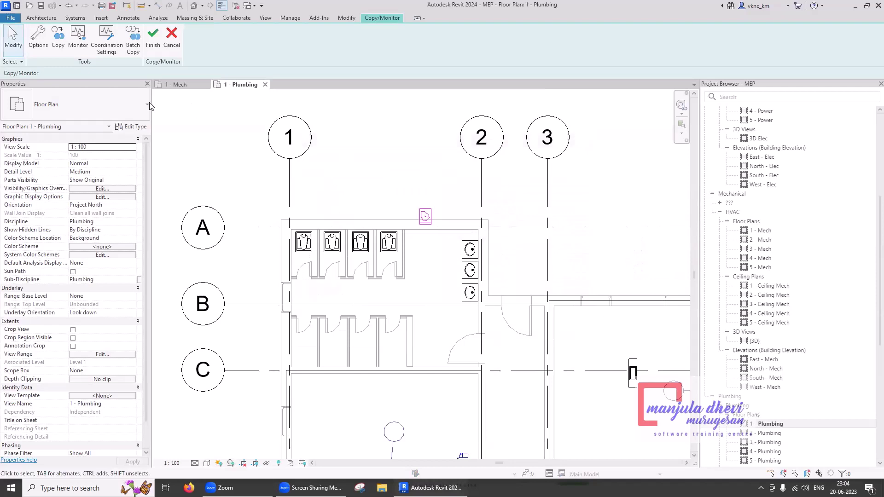
Try copying the first two water closets, then cancel the Copy pick with Esc
click(57, 37)
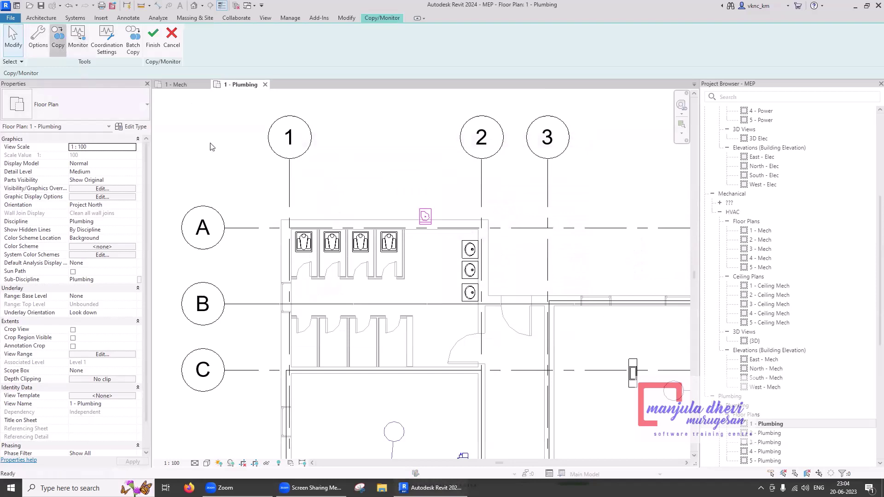
click(303, 246)
scroll(299, 239, up, 2)
scroll(298, 238, up, 2)
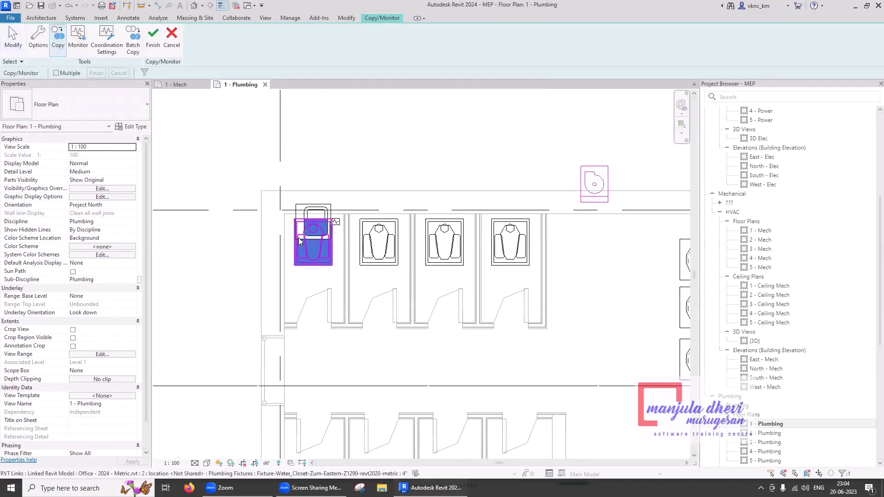
scroll(299, 238, up, 2)
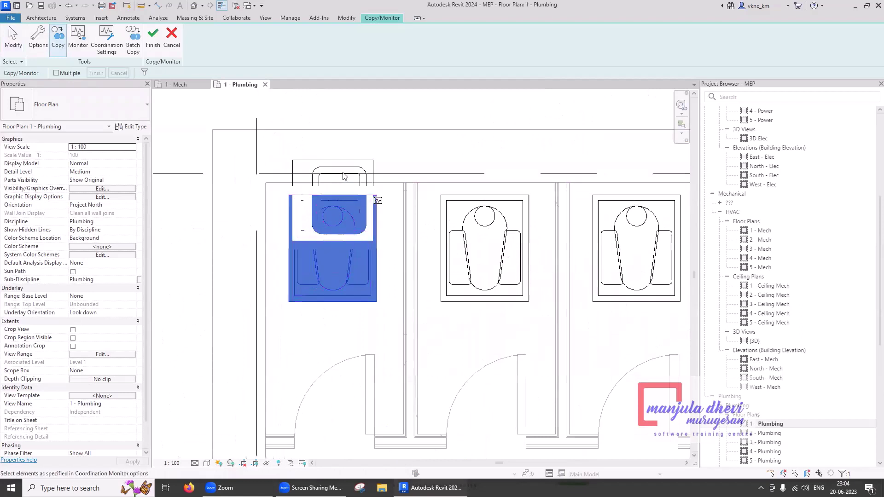
click(490, 278)
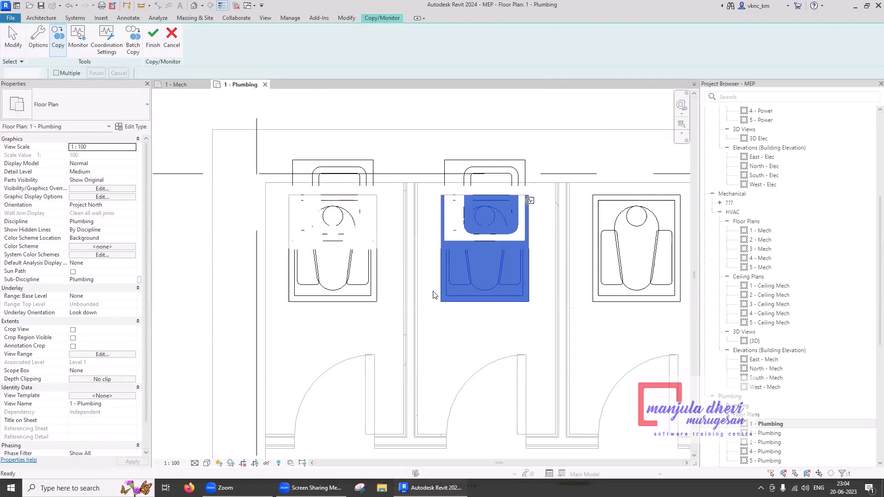
scroll(433, 295, down, 2)
scroll(433, 295, down, 5)
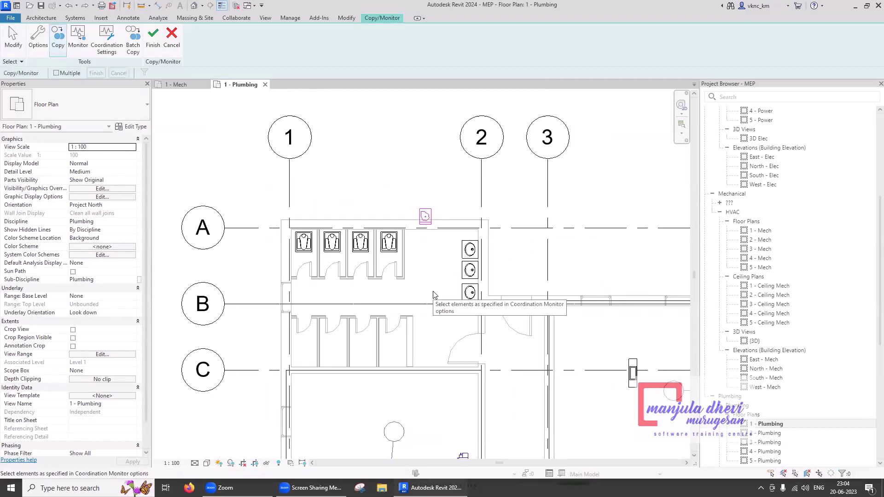
key(Escape)
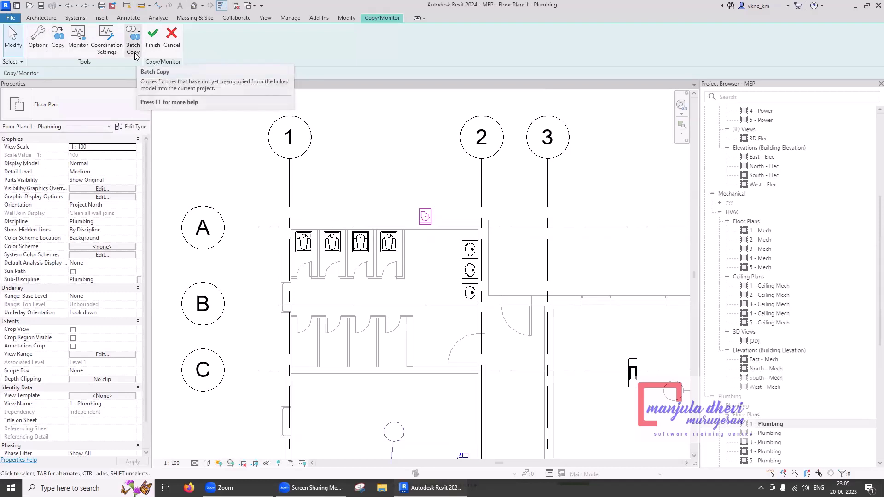
Copy the four water closets and three lavatories from the link, finish, and clear the selection
click(58, 36)
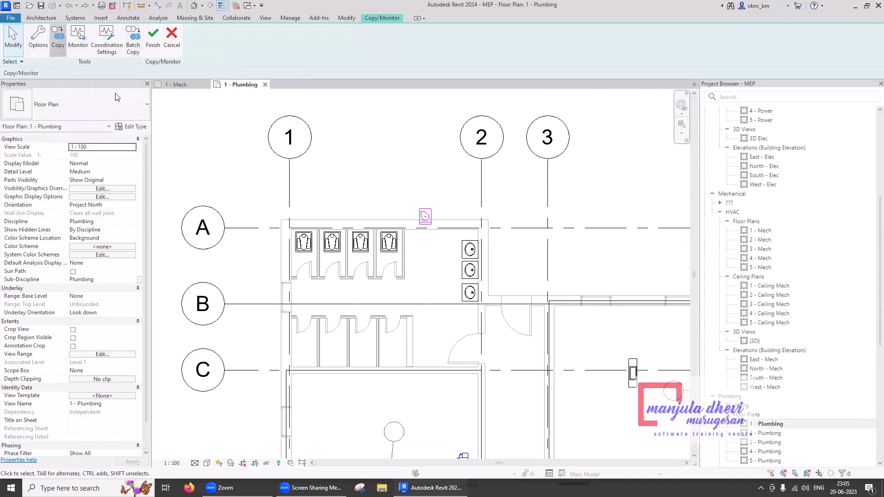
click(304, 242)
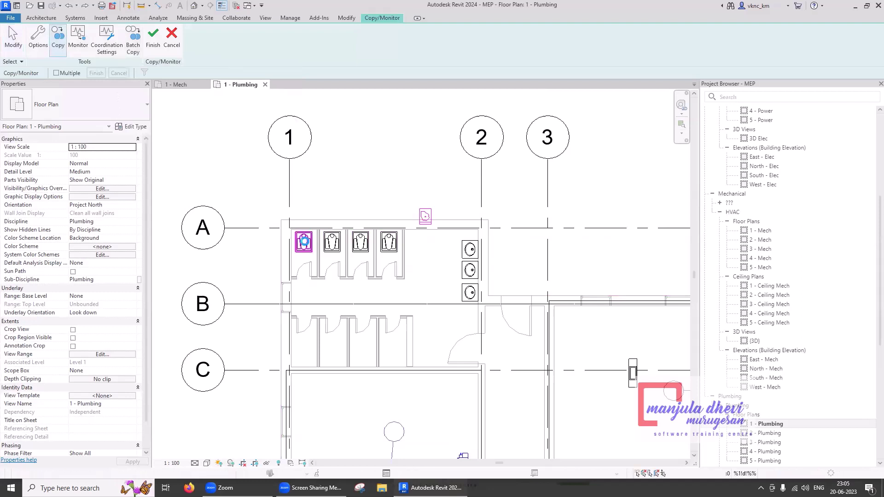
click(332, 244)
click(360, 249)
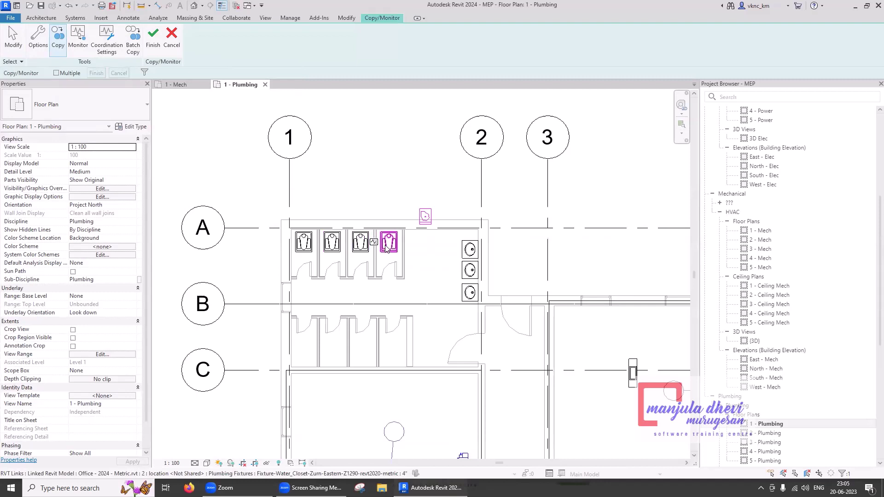
click(389, 244)
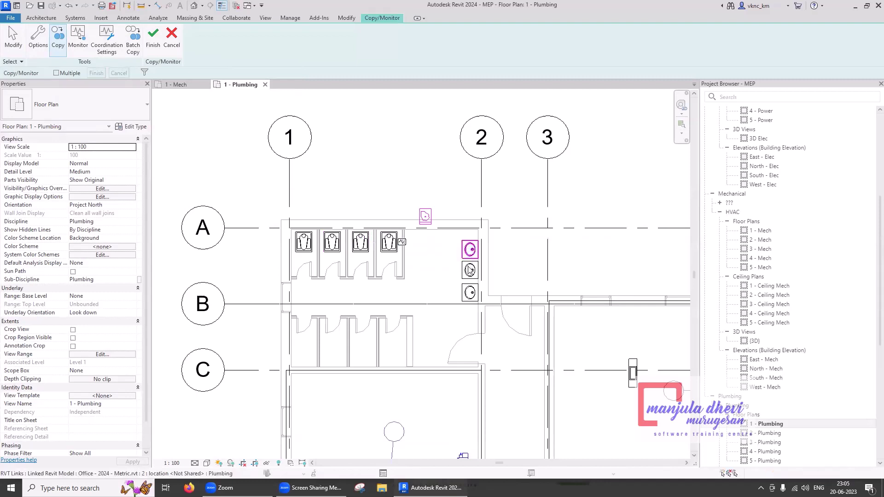
click(470, 249)
click(470, 270)
click(468, 292)
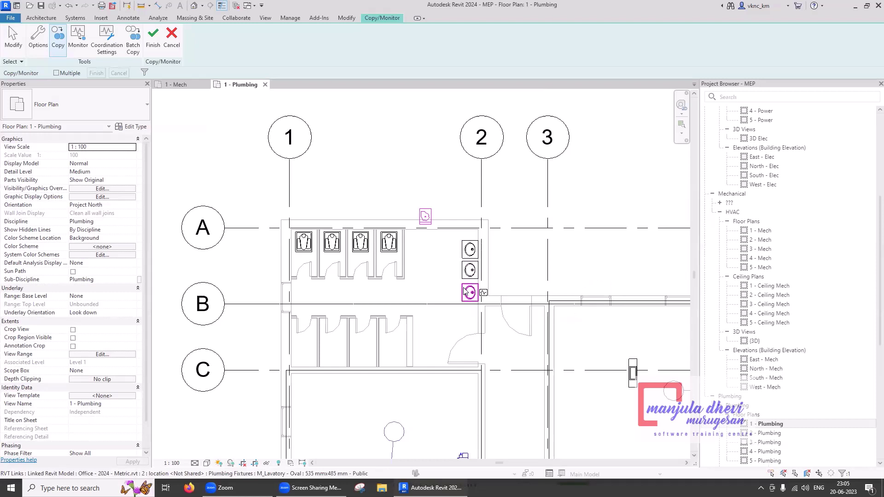
click(154, 46)
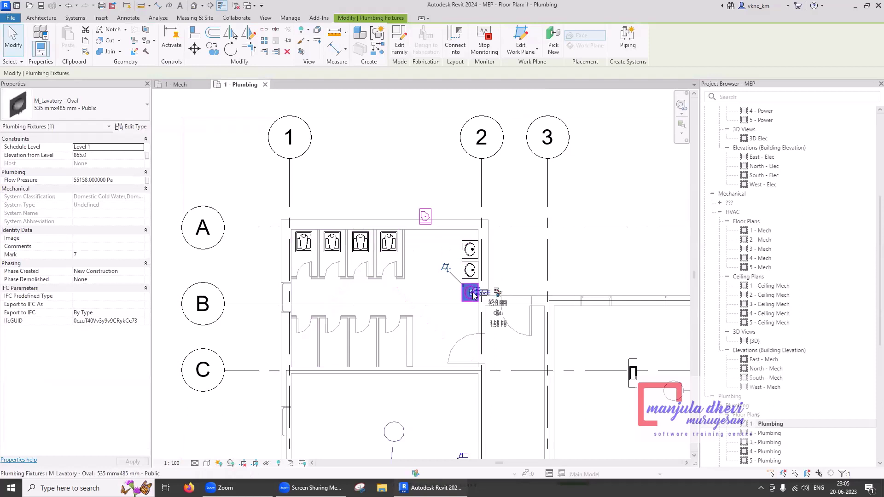
click(360, 254)
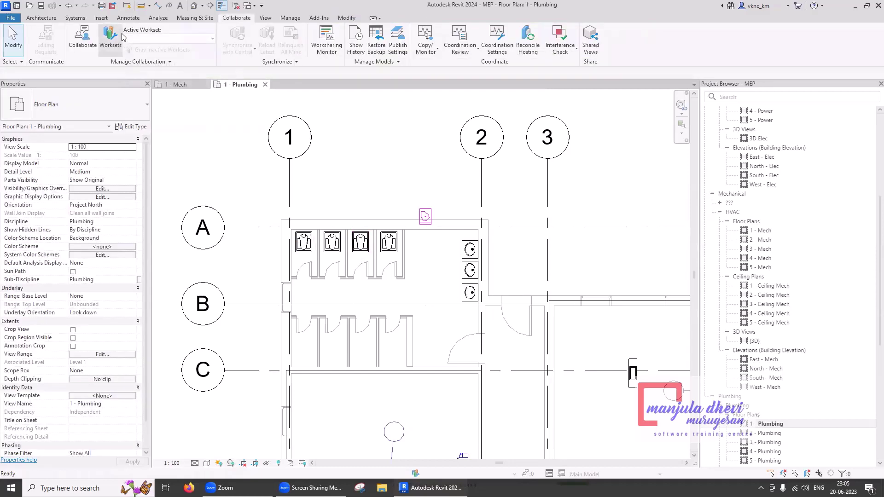
Start a new pipe using the PVC - DWV pipe type
click(79, 18)
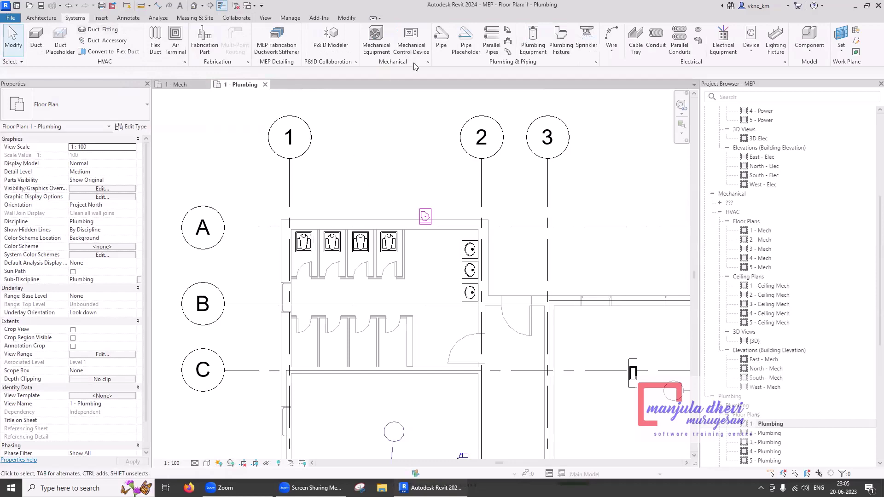
click(438, 50)
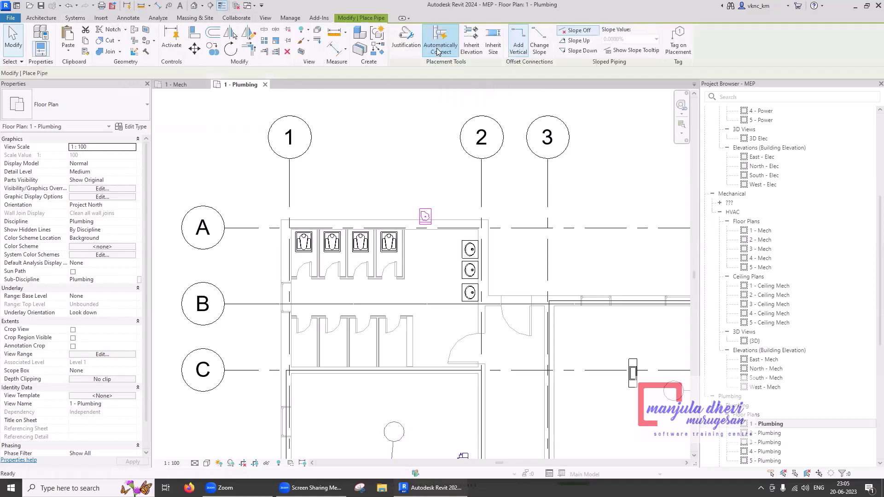
click(147, 105)
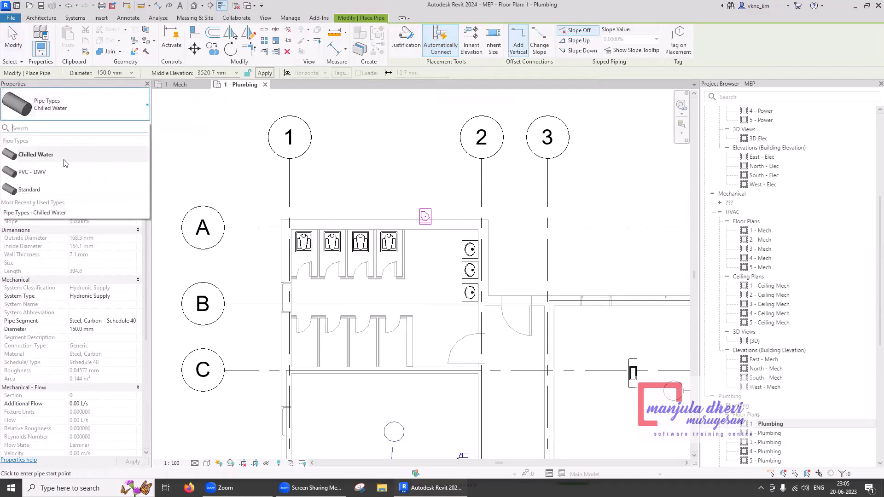
click(65, 173)
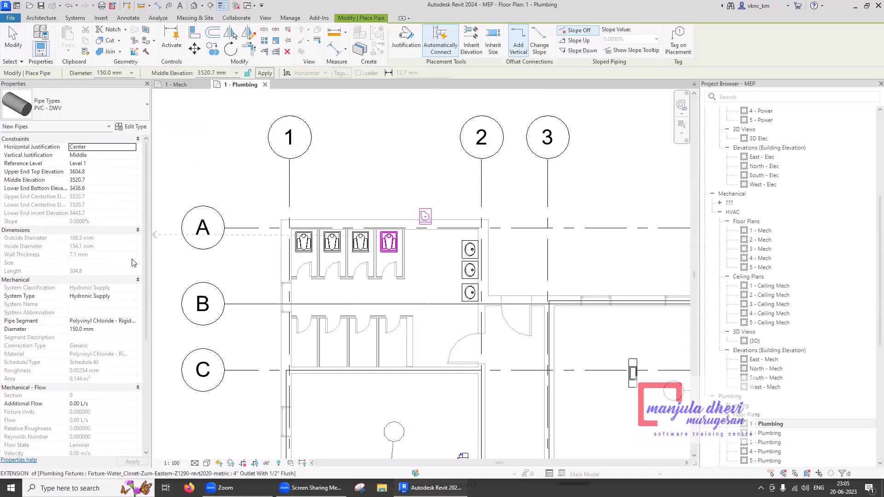
Set the pipe's system type to Sanitary and its diameter to 100.0 mm
click(132, 298)
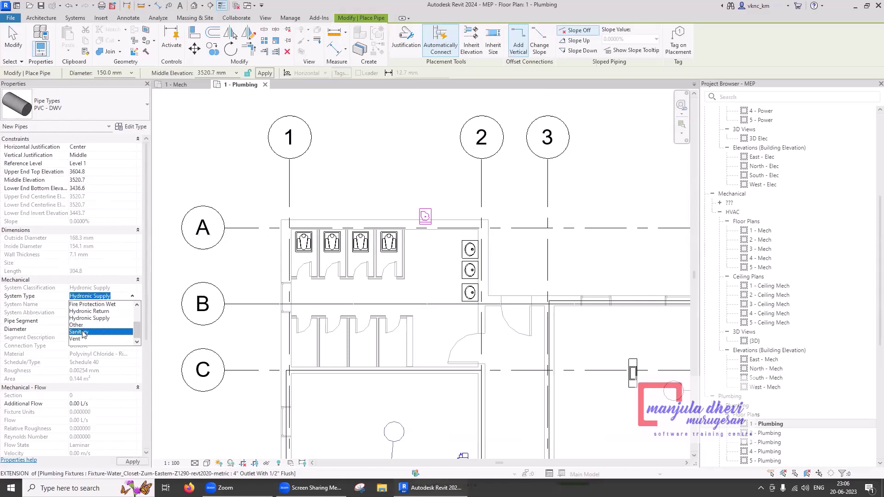
click(83, 334)
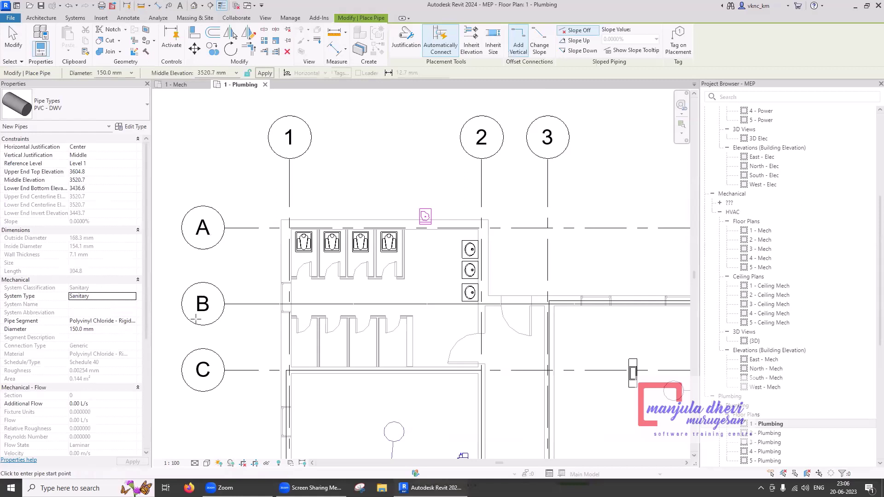
click(85, 332)
click(133, 330)
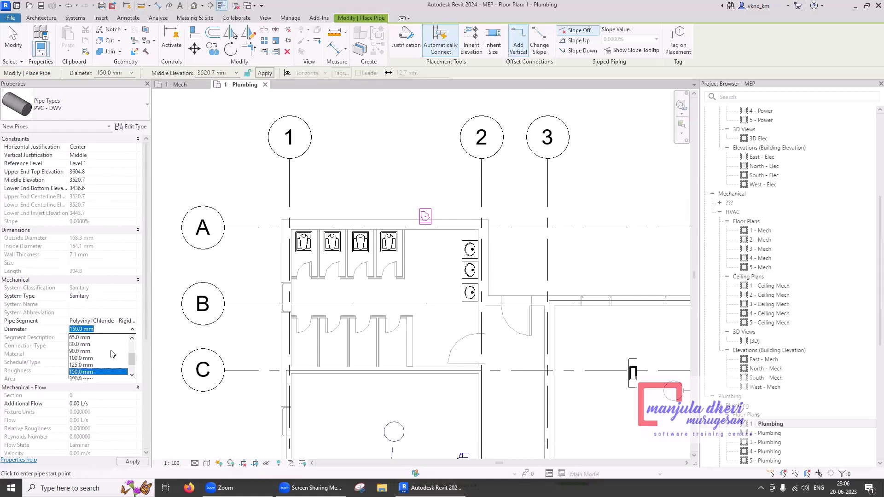
click(90, 359)
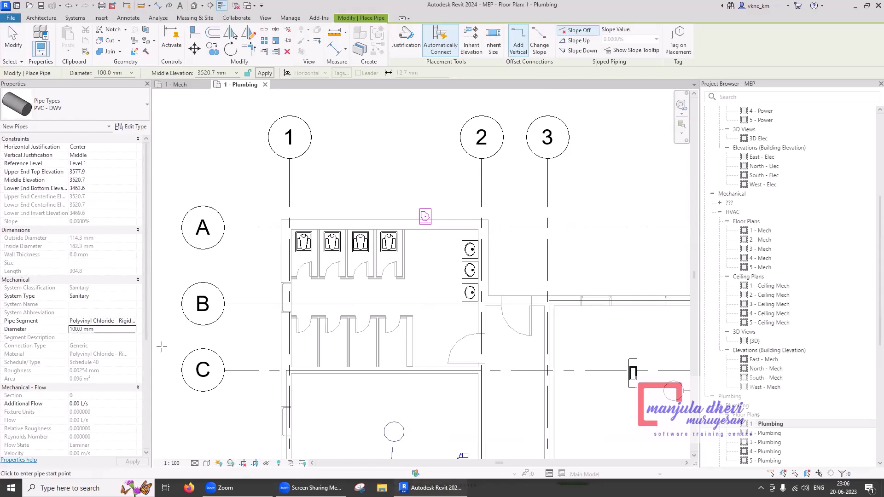
click(132, 331)
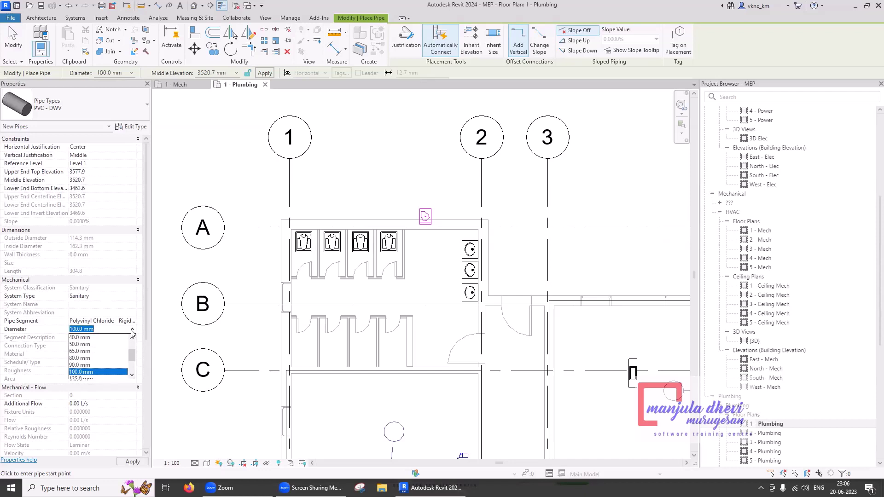
click(99, 372)
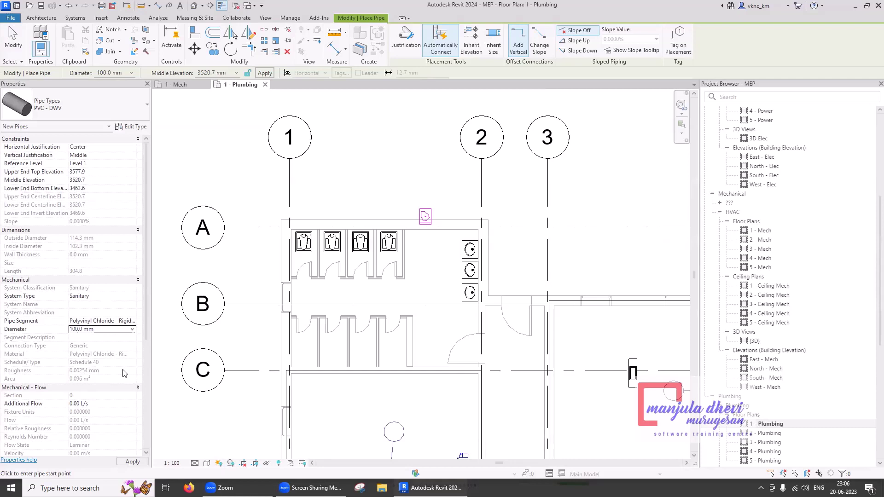
End pipe drawing and review Mechanical Settings pipe segments and sizes, cancelling without changes
key(Escape)
key(Escape)
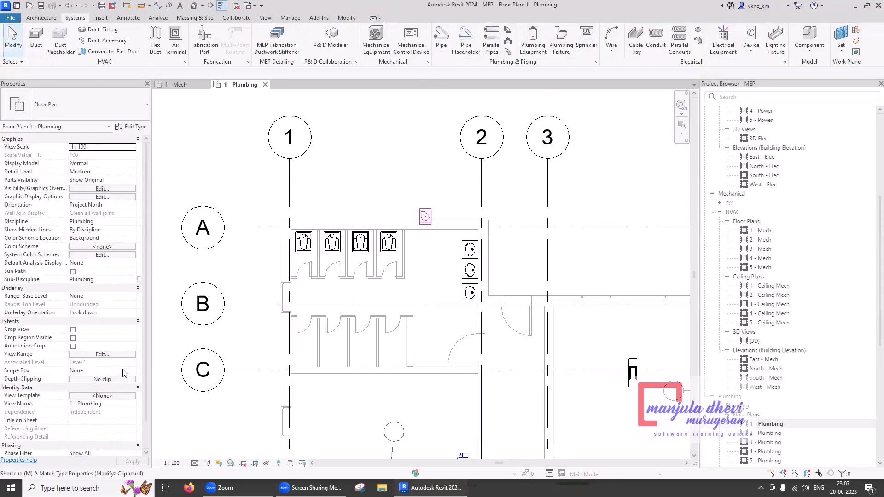
key(s)
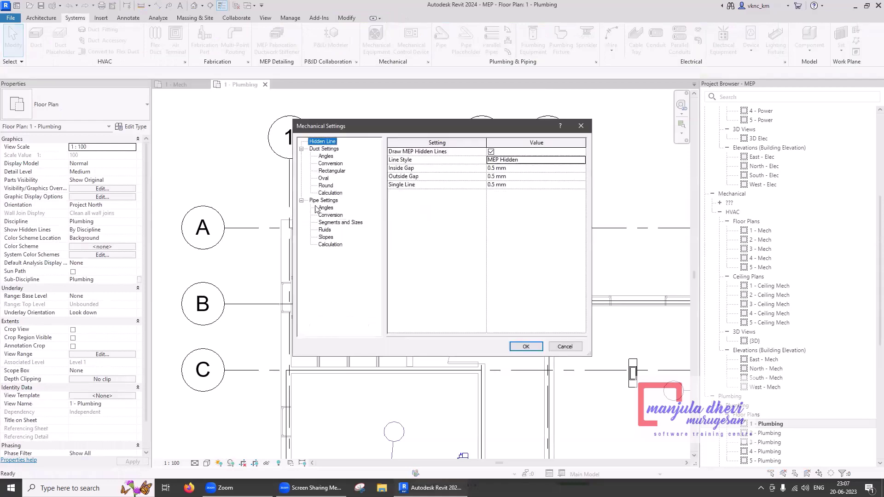
click(330, 223)
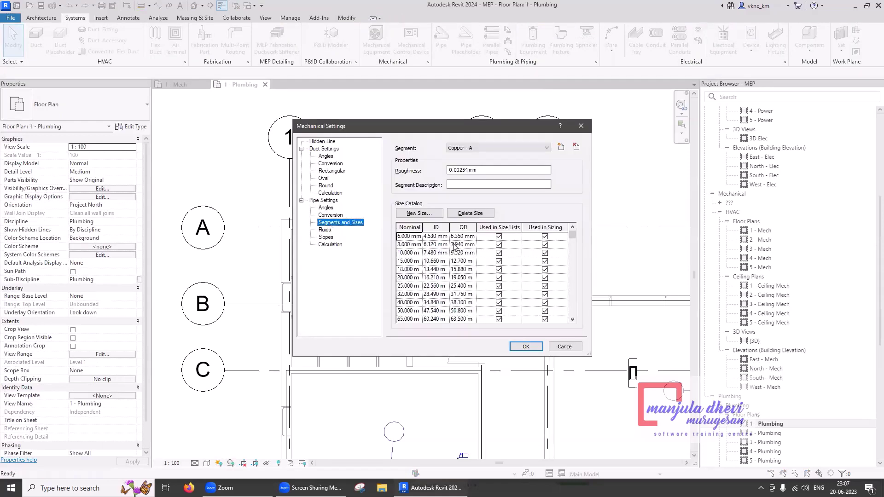
scroll(412, 303, down, 2)
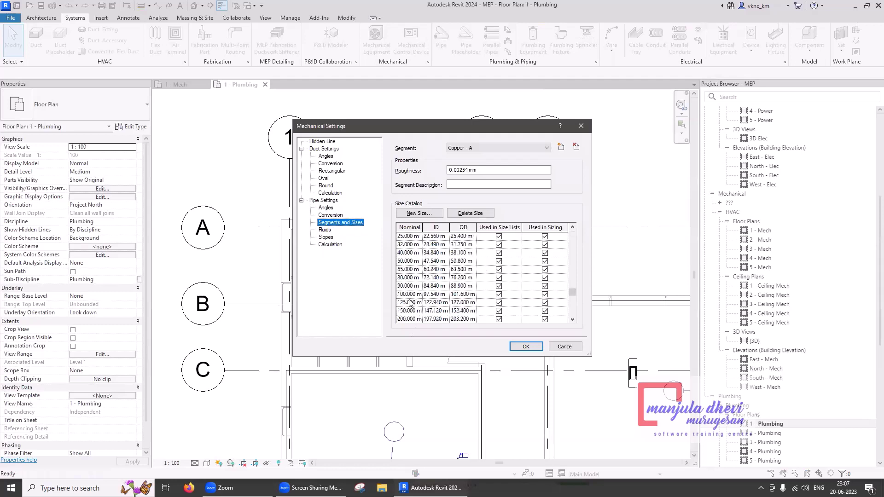
scroll(411, 303, down, 1)
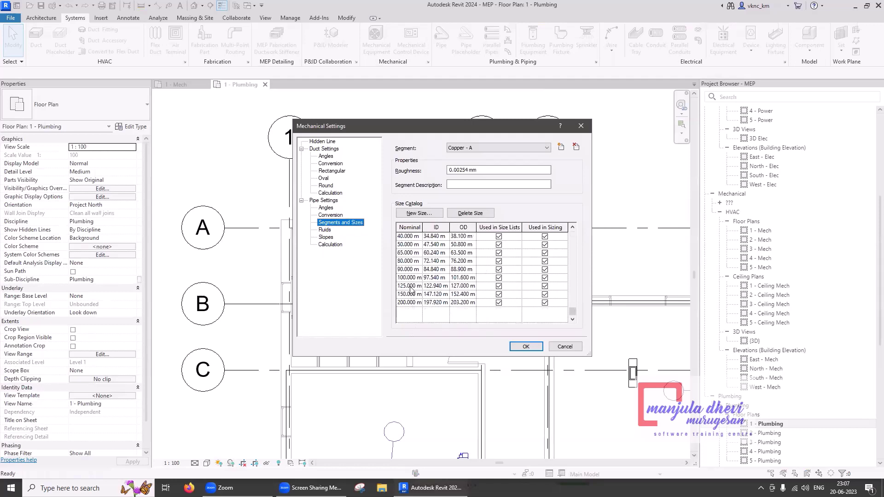
click(427, 217)
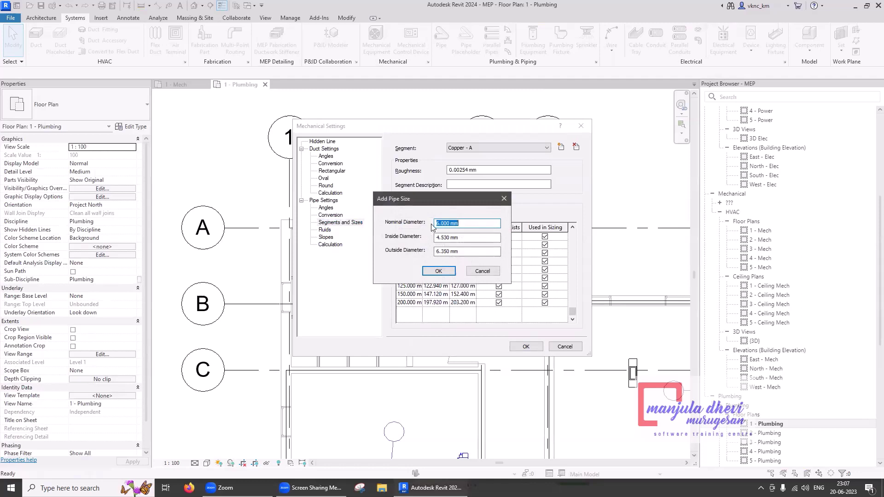
click(480, 272)
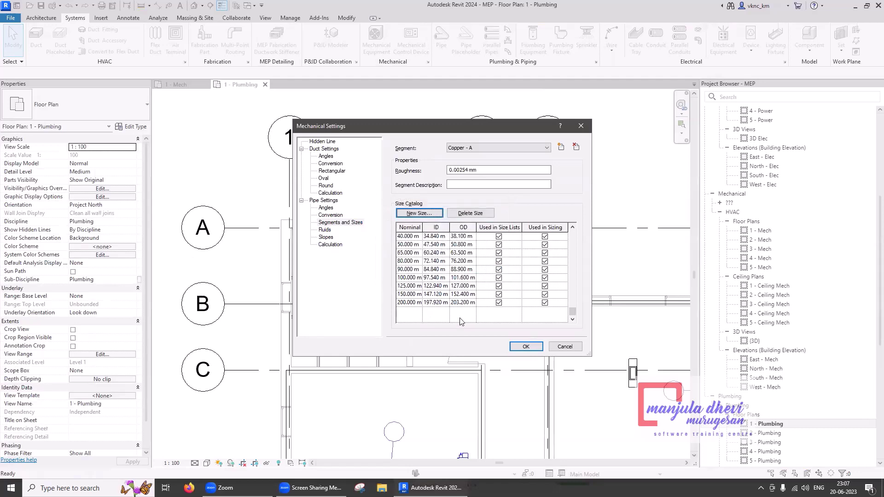
click(555, 348)
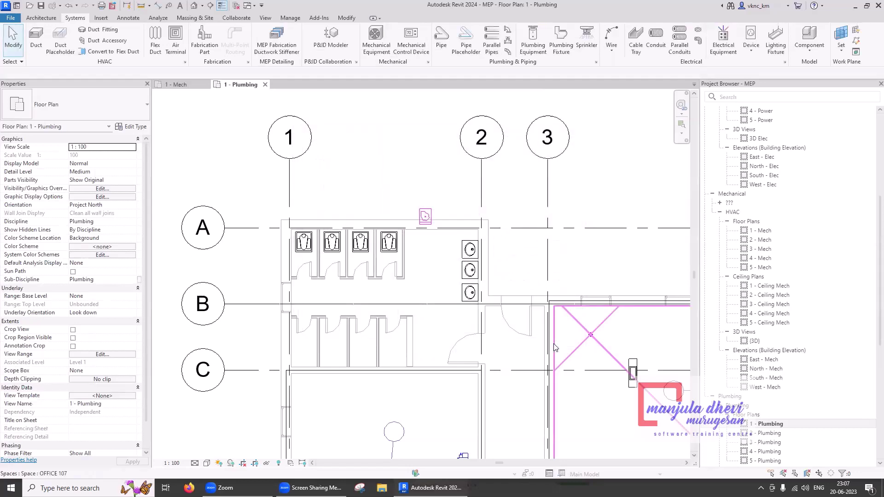
Restart the Pipe tool with a middle elevation of -600 mm
click(441, 39)
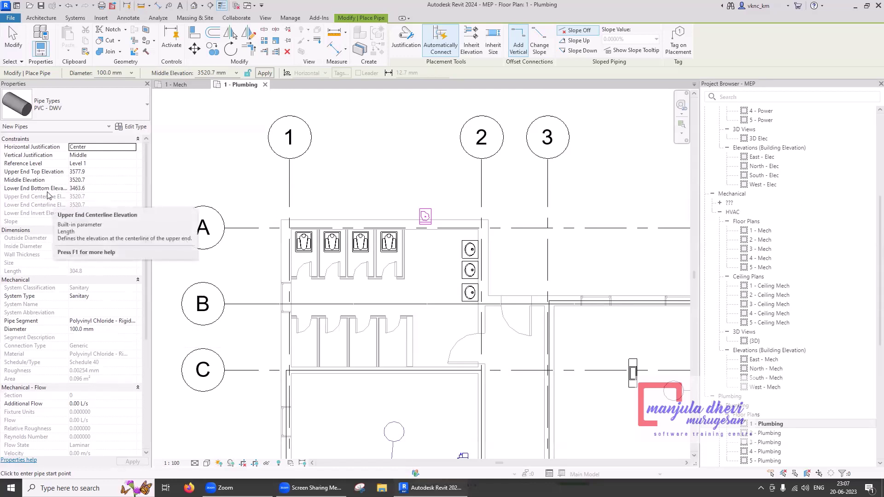
click(93, 180)
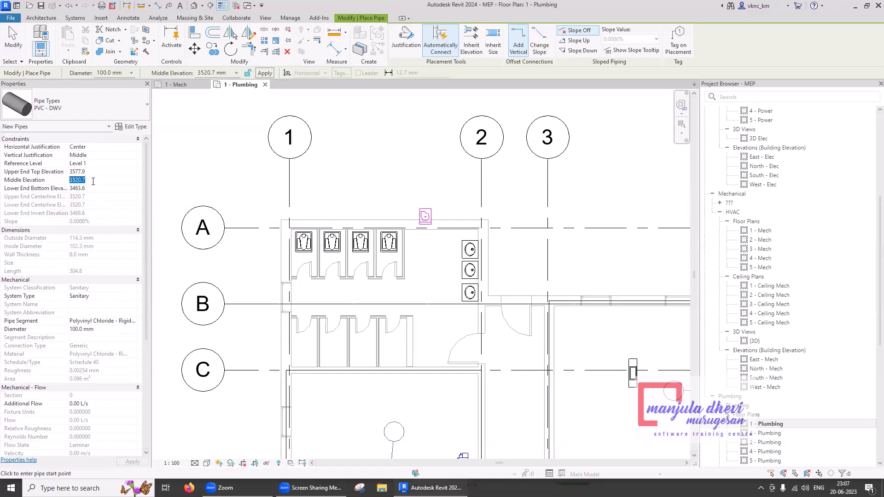
text(-600)
key(Return)
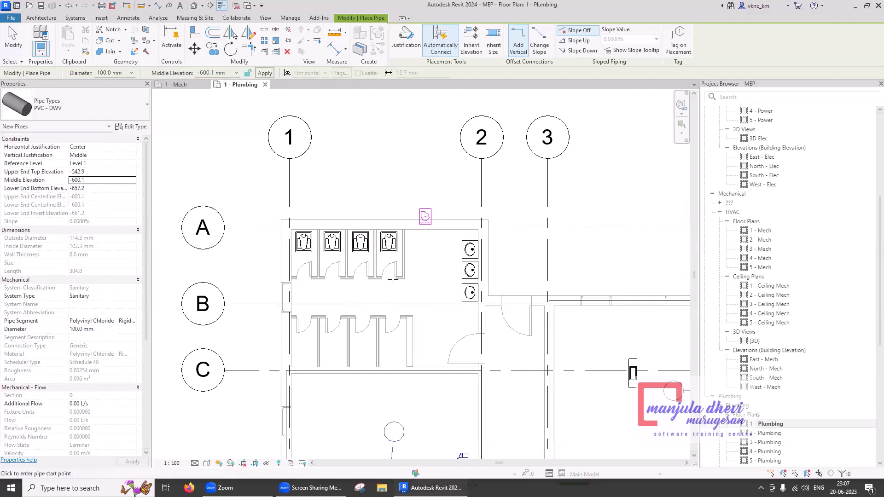
scroll(392, 280, up, 1)
scroll(392, 279, up, 1)
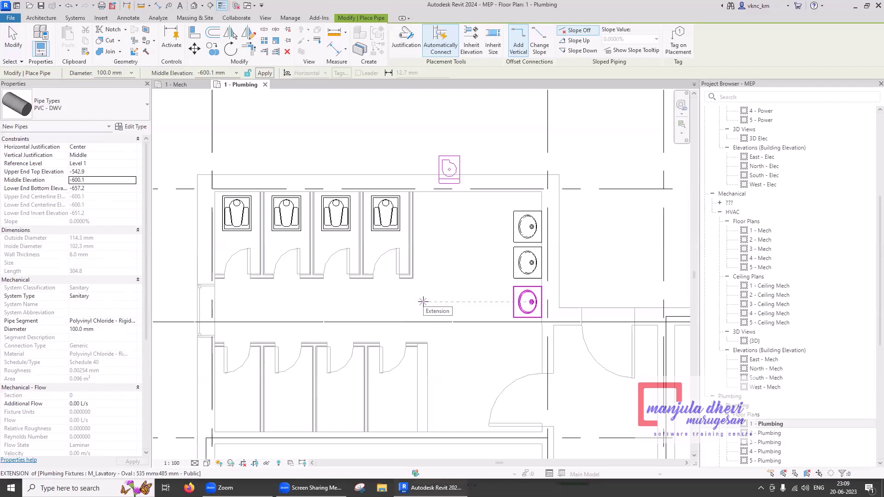
Set pipes to slope down at 1.0000% and centre the toilet block in view
click(575, 51)
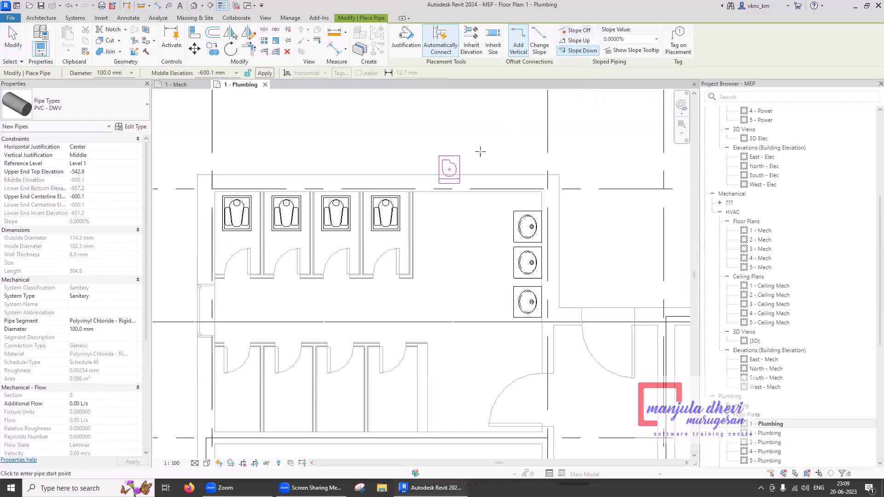
click(657, 39)
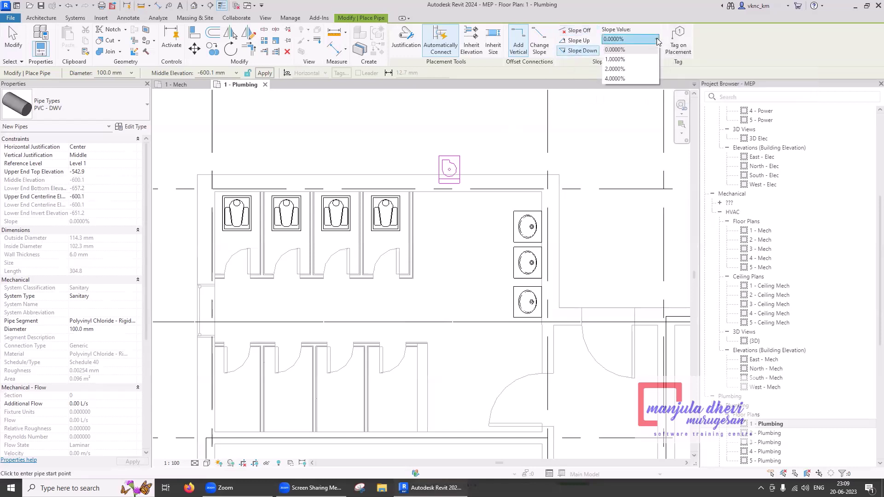
click(638, 60)
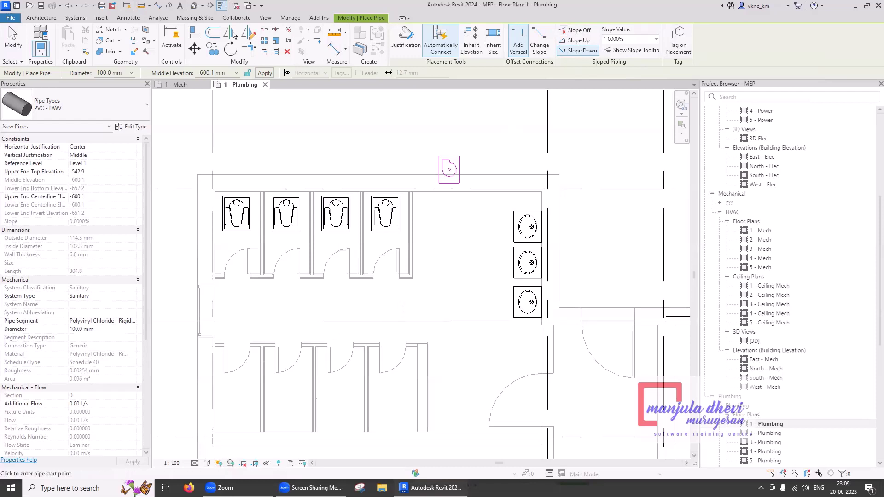
scroll(401, 303, up, 1)
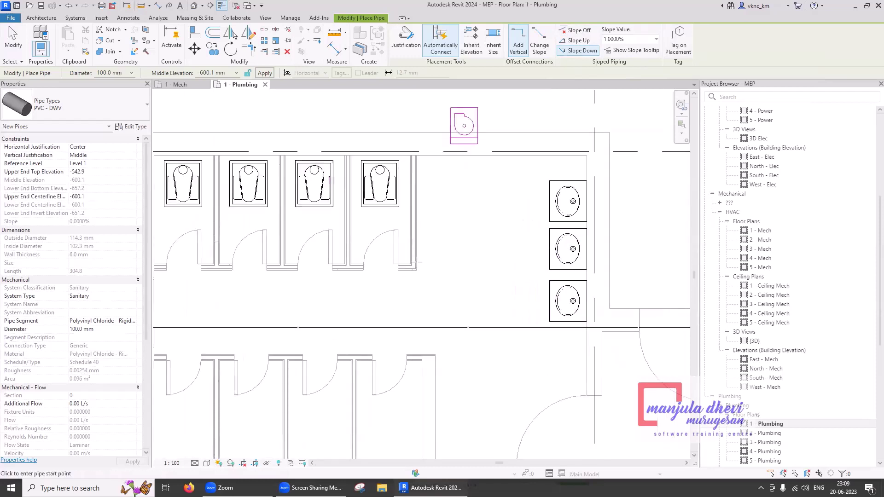
middle_drag(426, 266, 500, 237)
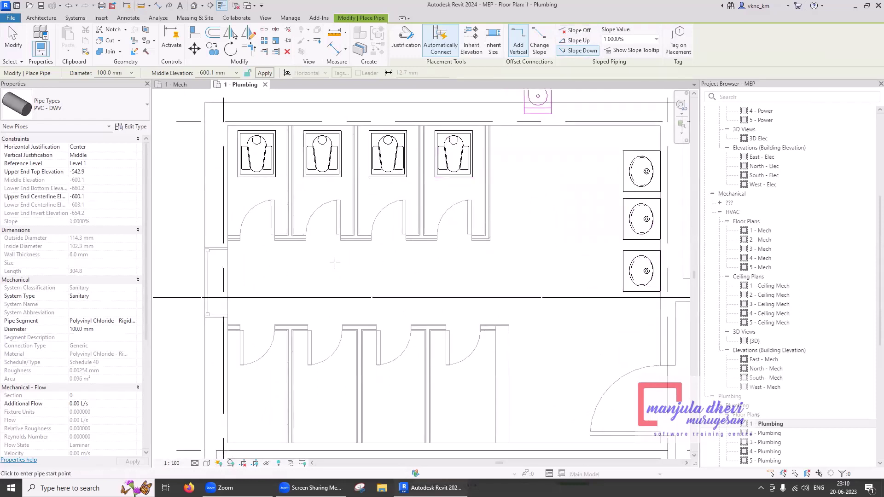
scroll(335, 260, down, 1)
scroll(335, 265, down, 1)
middle_drag(336, 268, 347, 341)
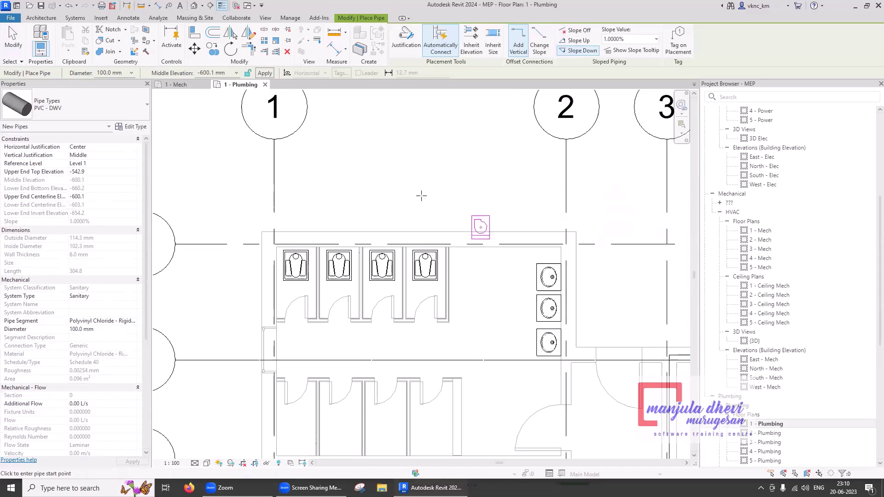
Draw a sloped pipe from the fourth closet's door to the left wall, then stop placing pipes
middle_drag(442, 318, 449, 274)
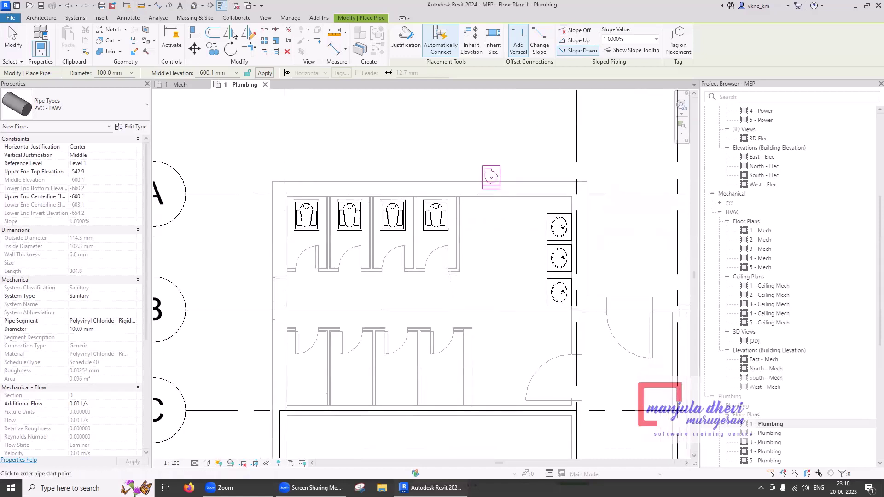
scroll(450, 277, up, 1)
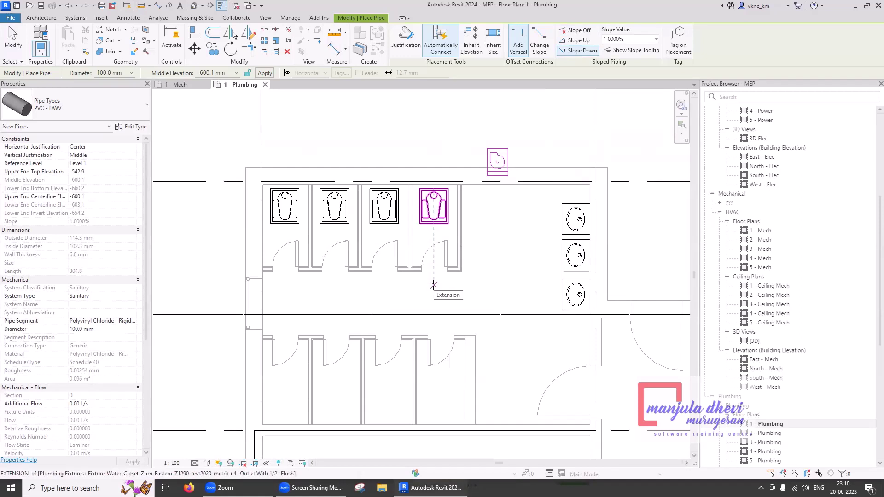
click(460, 282)
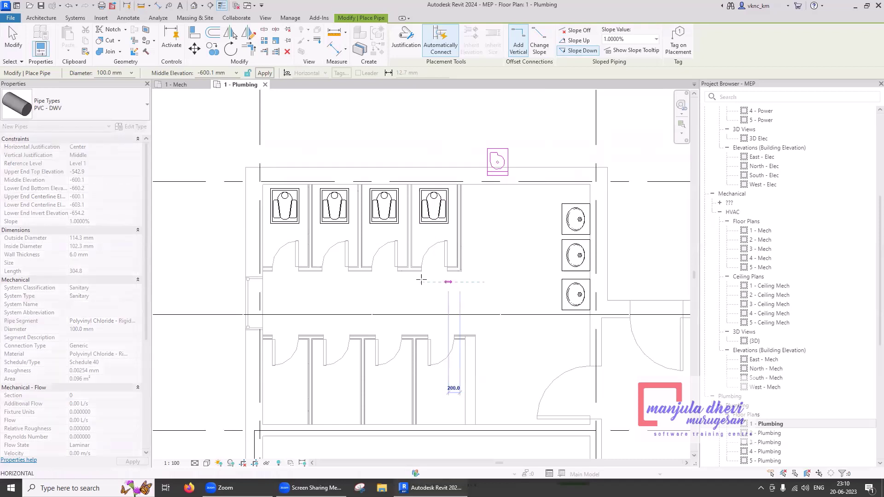
click(228, 279)
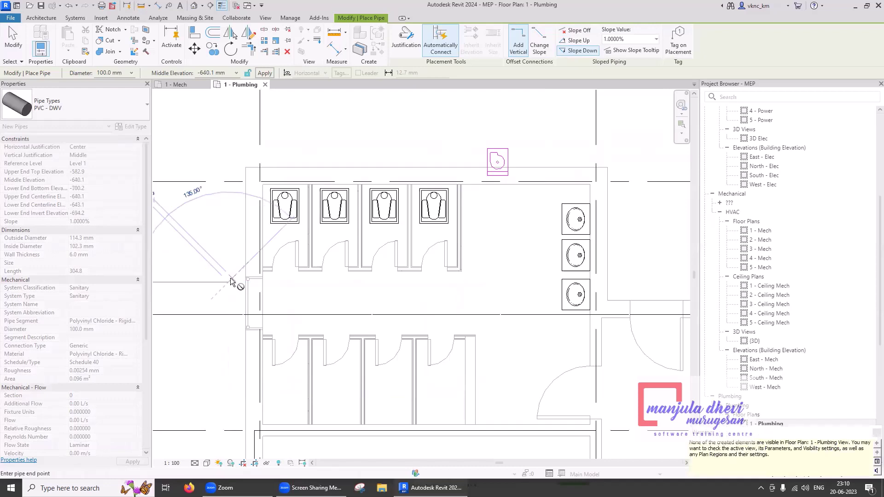
key(Escape)
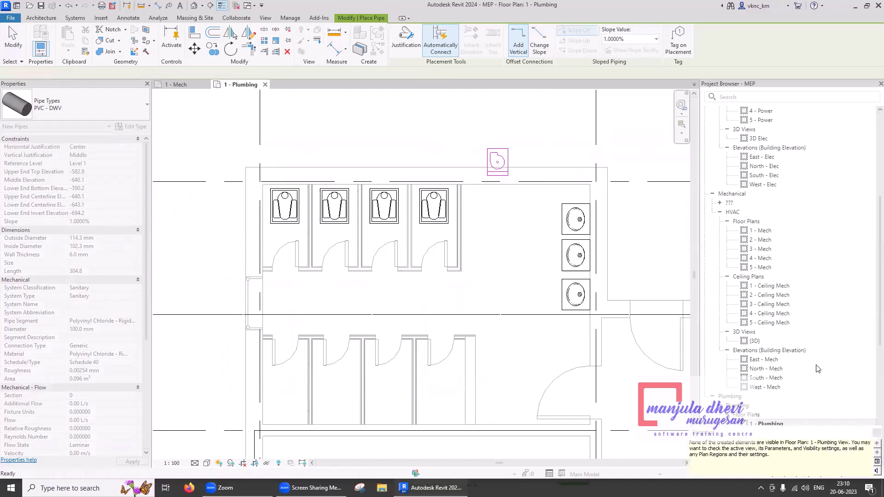
key(Escape)
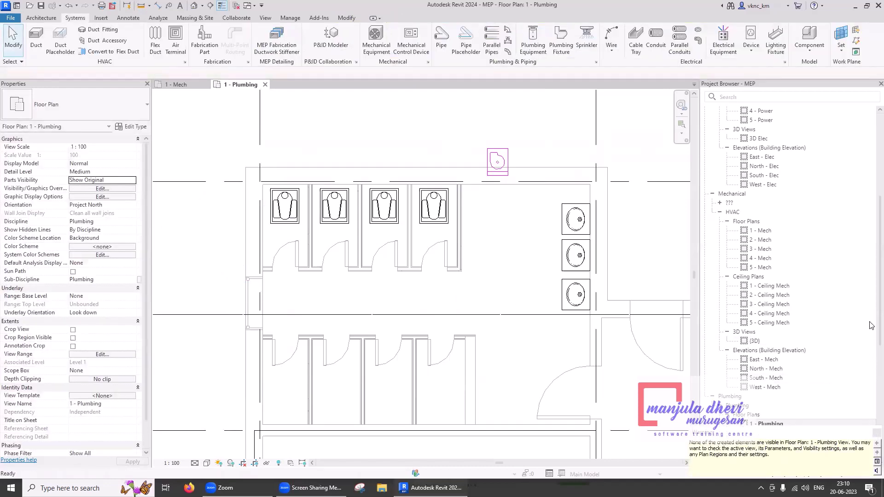
Open the 3D Plumbing view from the Project Browser
scroll(871, 364, down, 2)
scroll(871, 373, down, 2)
double_click(766, 362)
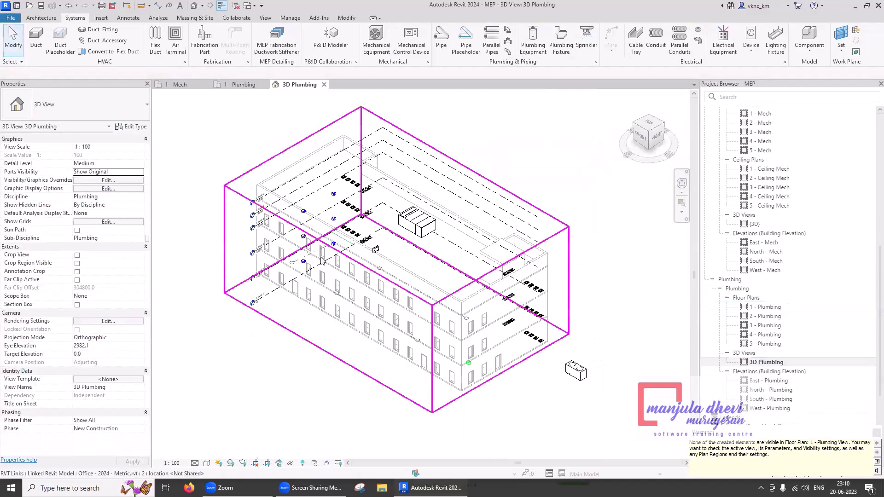
scroll(351, 246, up, 4)
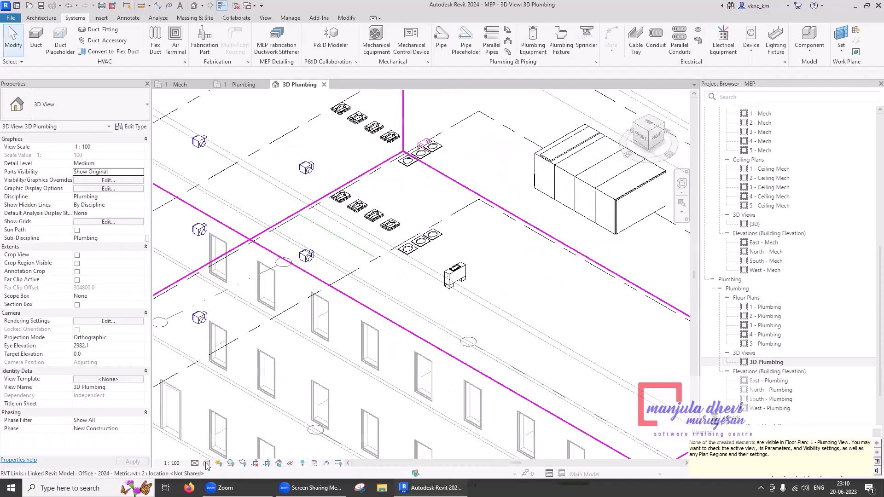
Show the 3D view in Realistic style at Fine detail, then return to the 1 - Plumbing plan
click(206, 463)
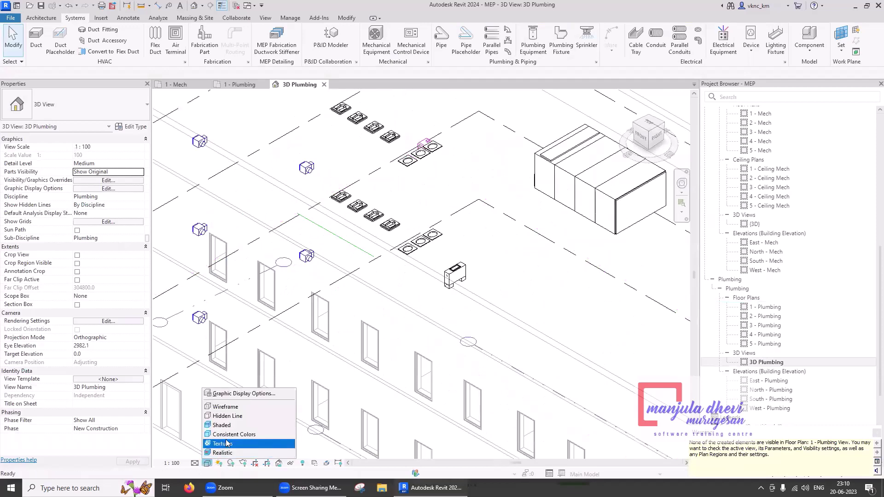
click(227, 453)
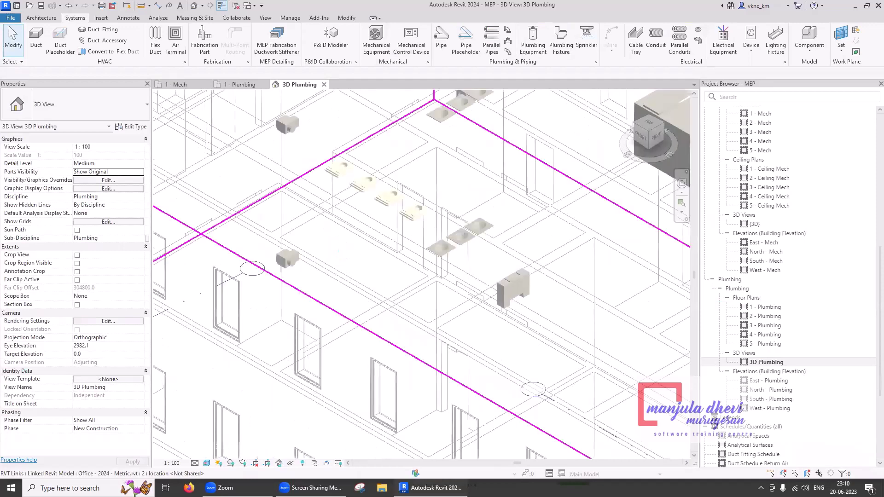
click(195, 463)
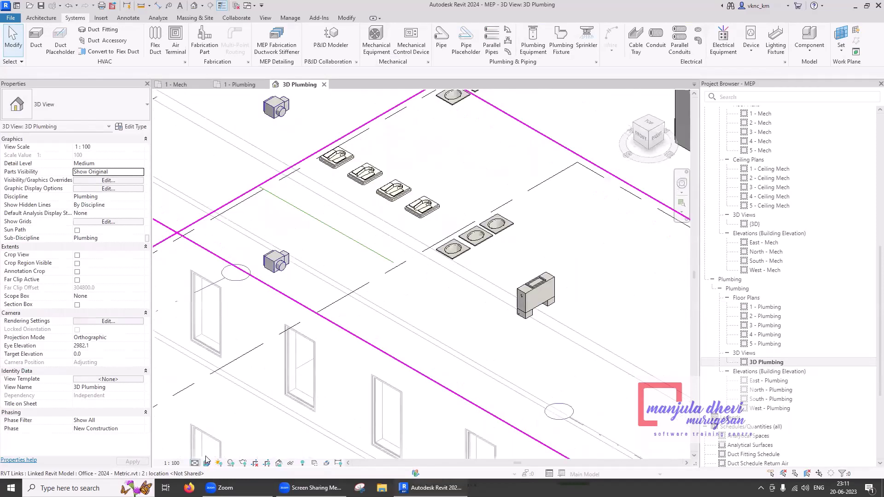
click(210, 455)
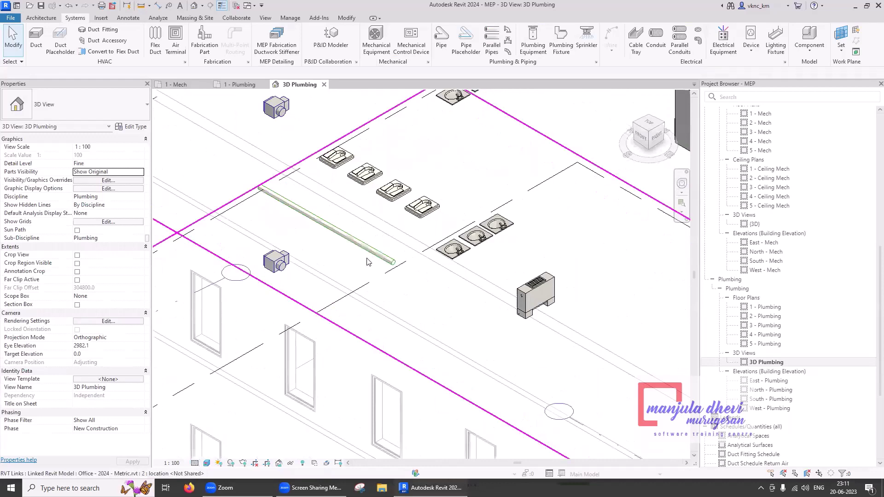
click(237, 87)
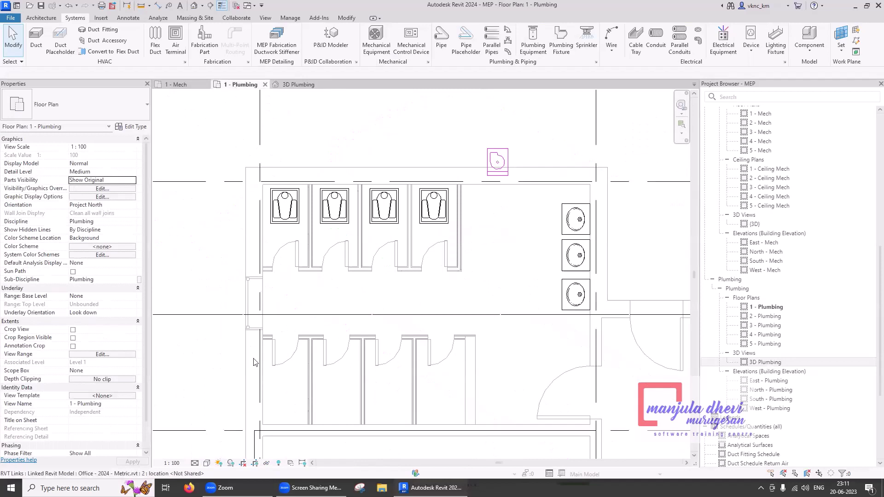
Extend the 1 - Plumbing plan's view range so View Depth reaches Level Below
click(128, 354)
click(128, 357)
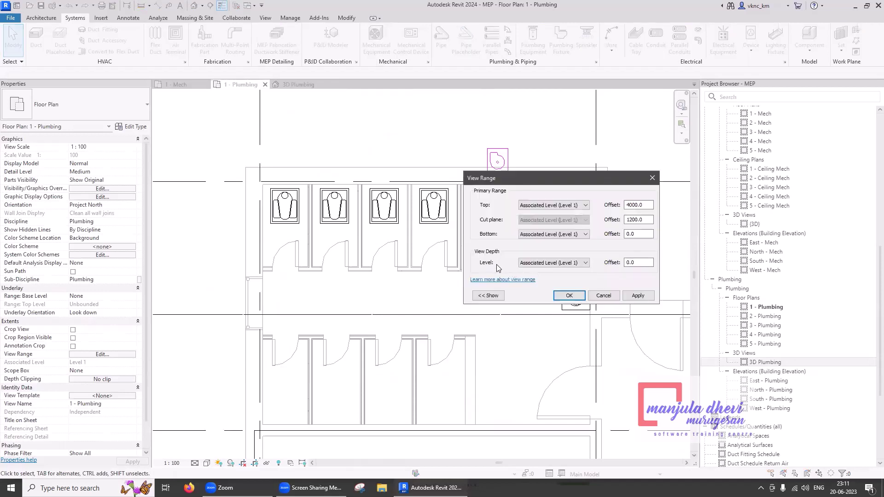
click(545, 266)
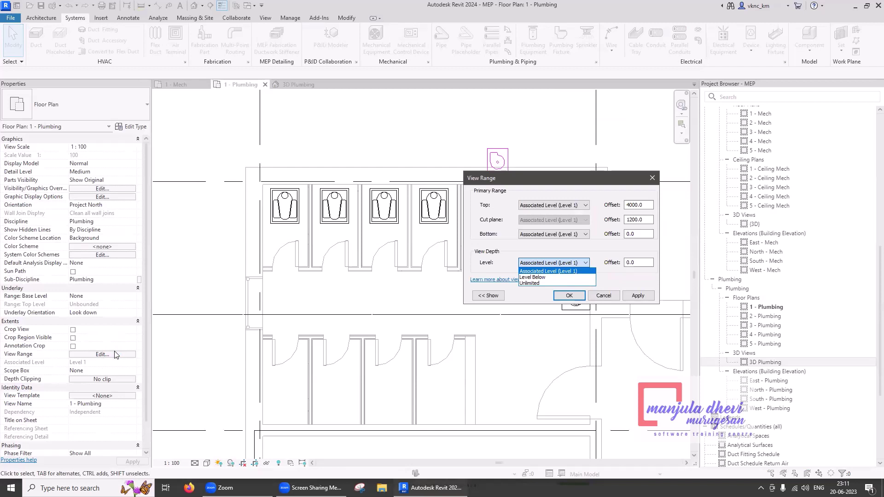
click(540, 278)
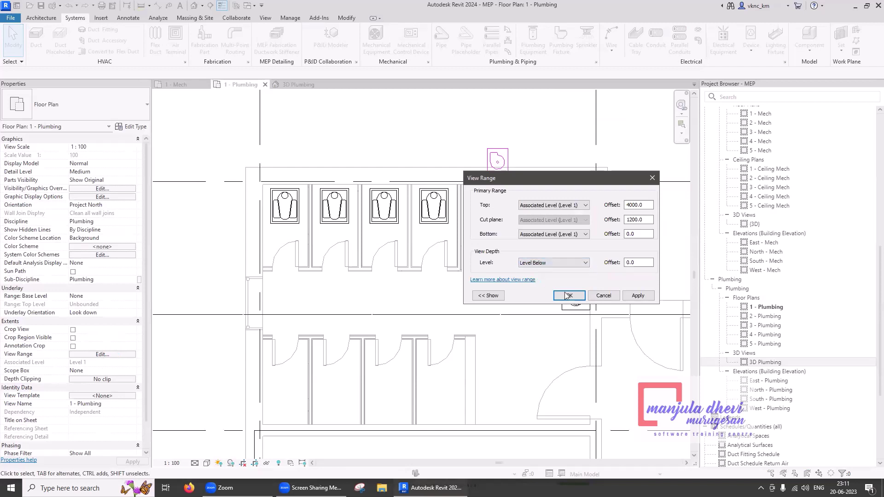
click(562, 297)
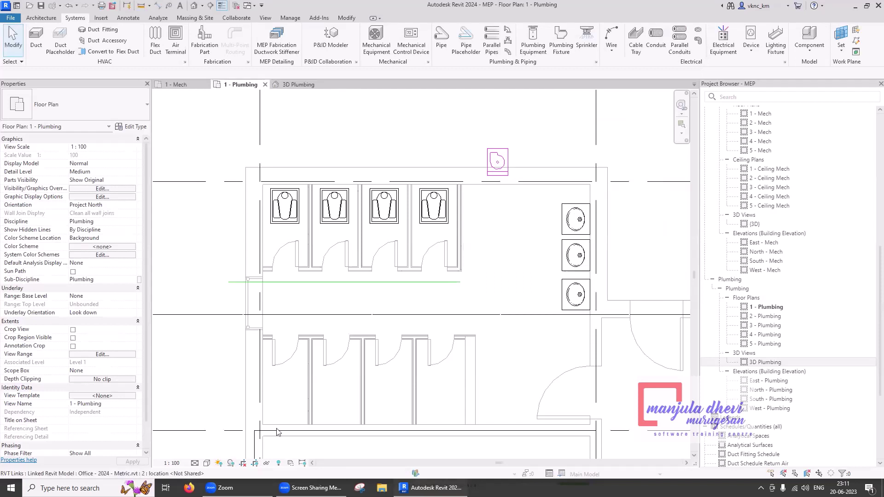
click(194, 463)
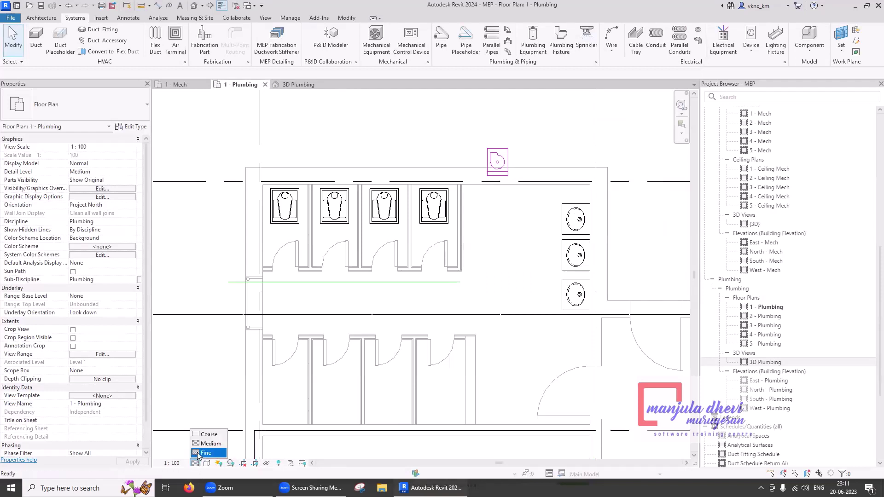
Show the plumbing plan at Fine detail in Realistic style and resume pipe drawing
click(199, 453)
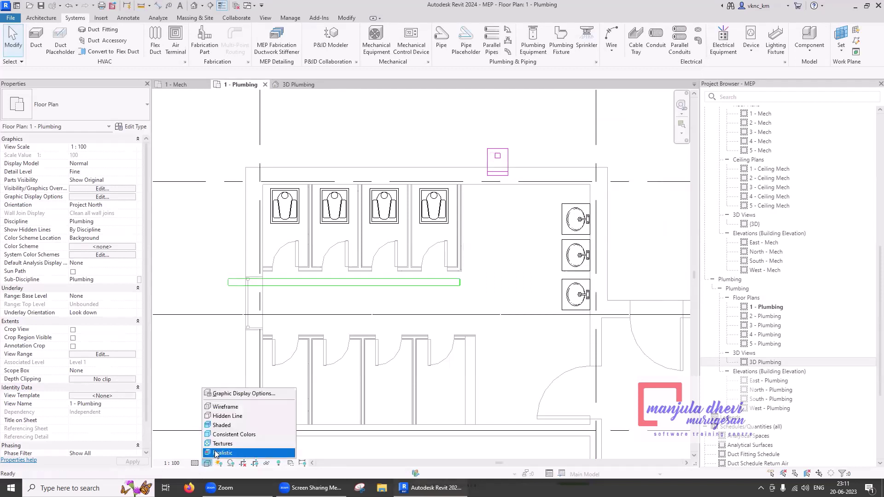
click(217, 453)
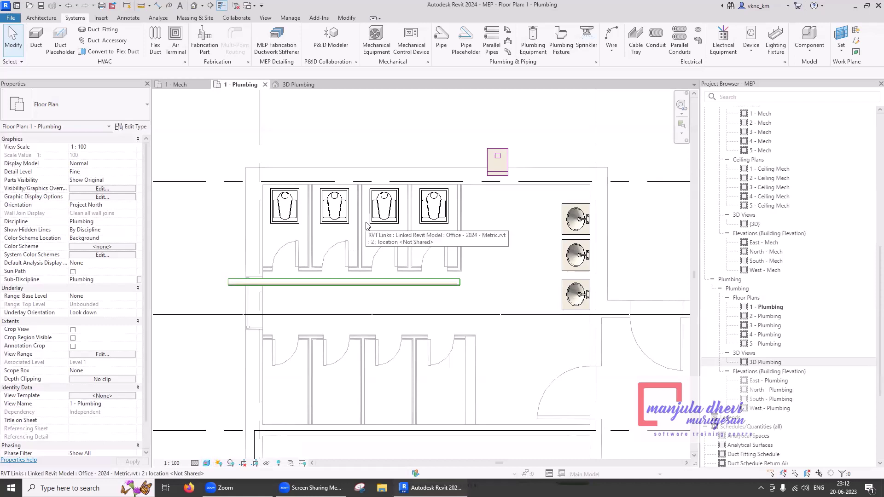
click(441, 44)
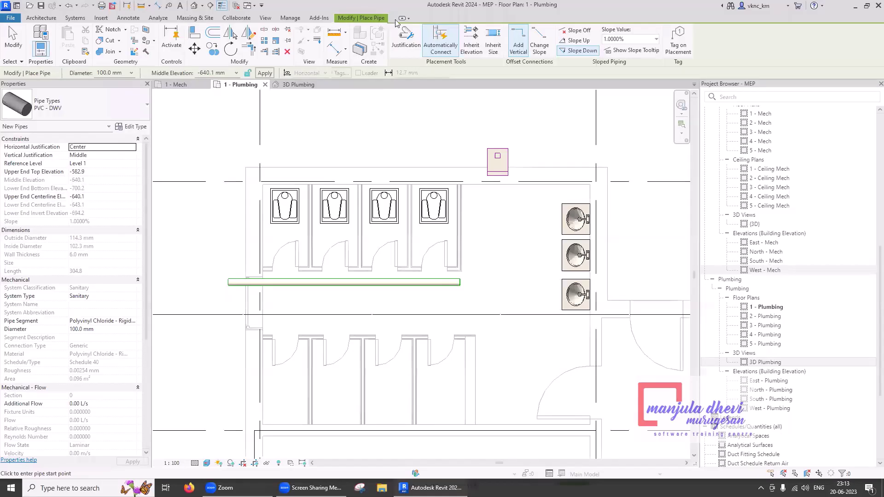
Start a pipe at the first pipe's end with middle elevation 0, then finish pipe placement
click(458, 282)
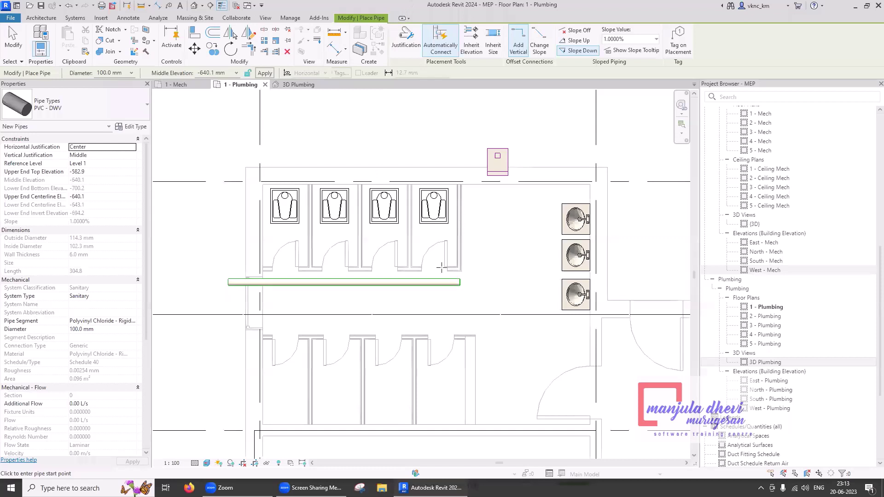
double_click(213, 74)
text(0)
key(Return)
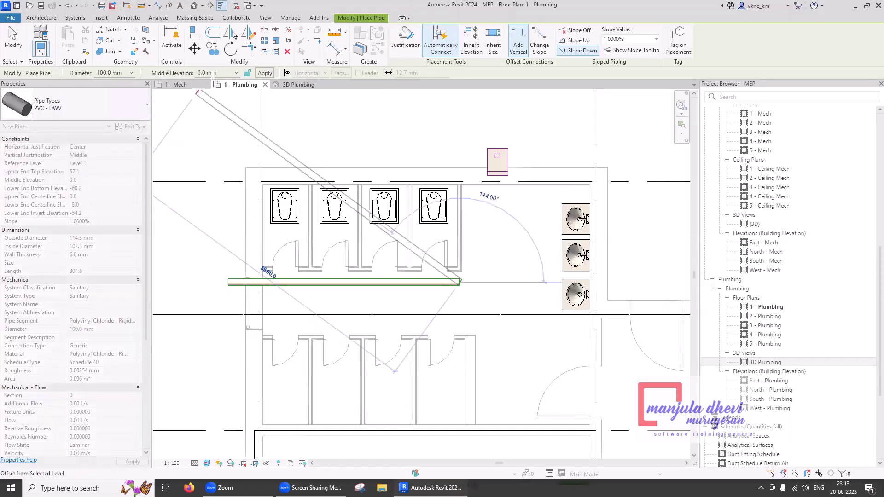
click(264, 73)
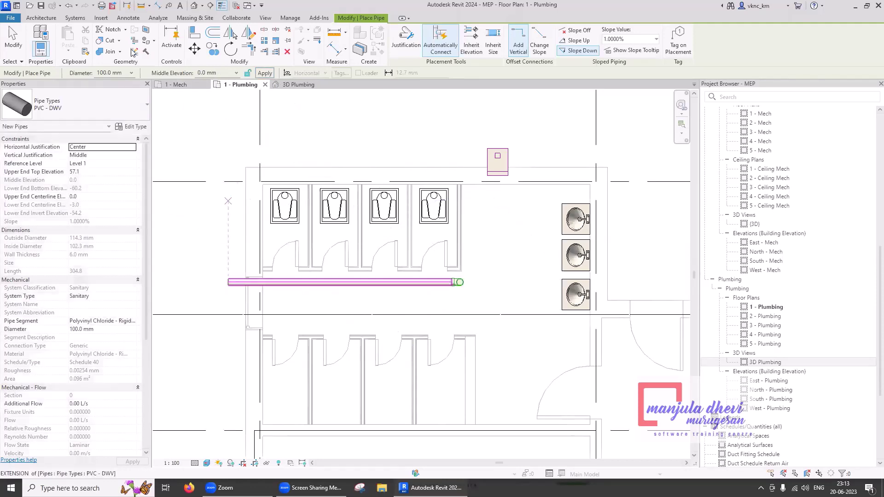
click(19, 42)
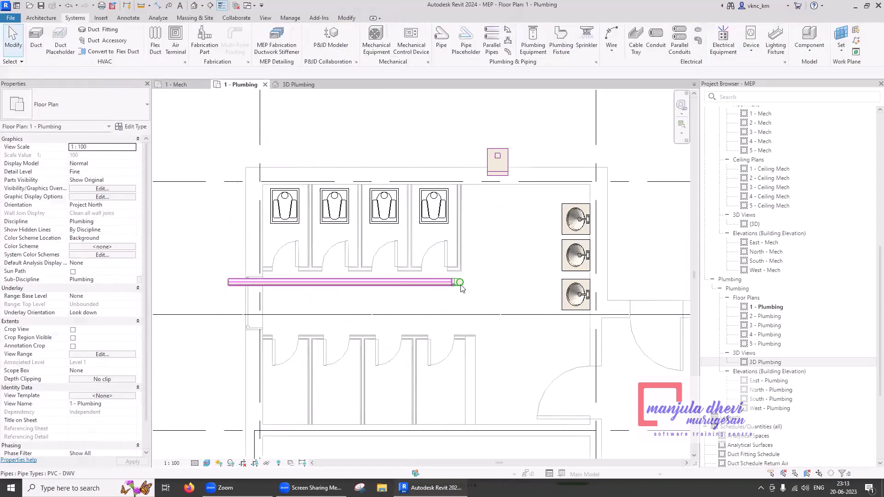
Connect the fourth water closet's 100 mm sanitary connector into the main pipe
scroll(462, 293, up, 4)
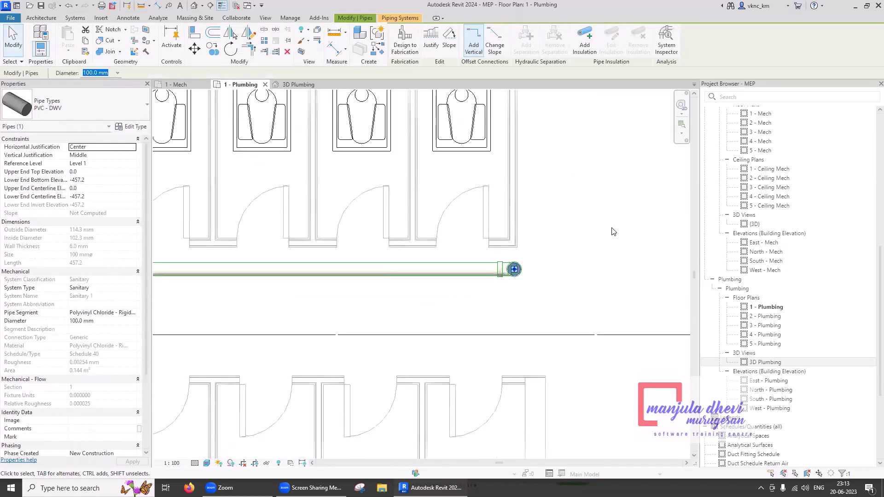
middle_drag(613, 233, 583, 252)
scroll(583, 252, up, 1)
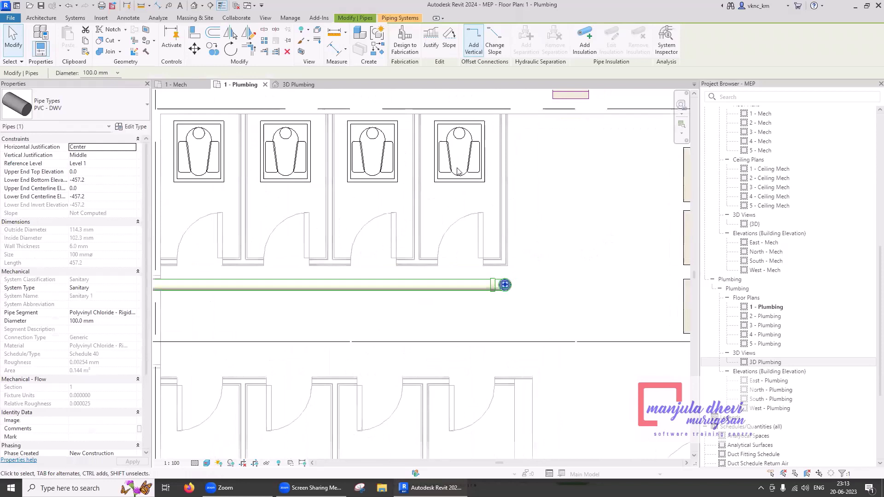
click(458, 172)
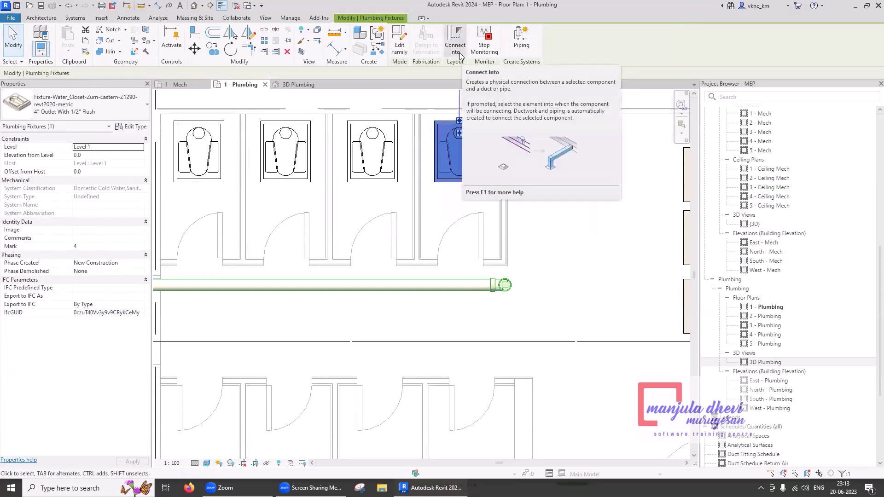
click(455, 46)
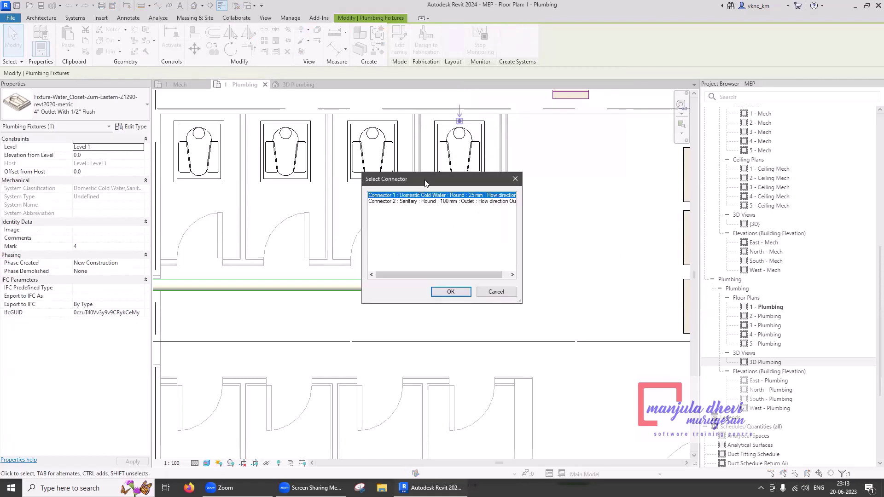
drag(420, 180, 626, 173)
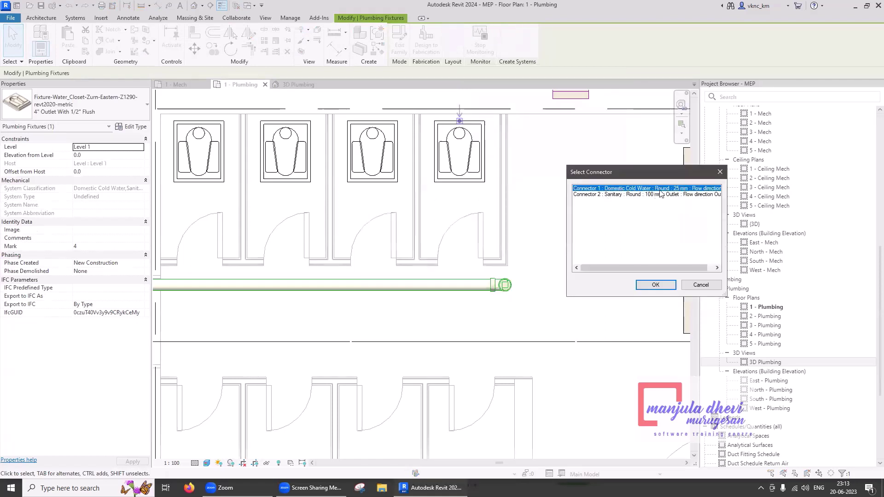
click(619, 194)
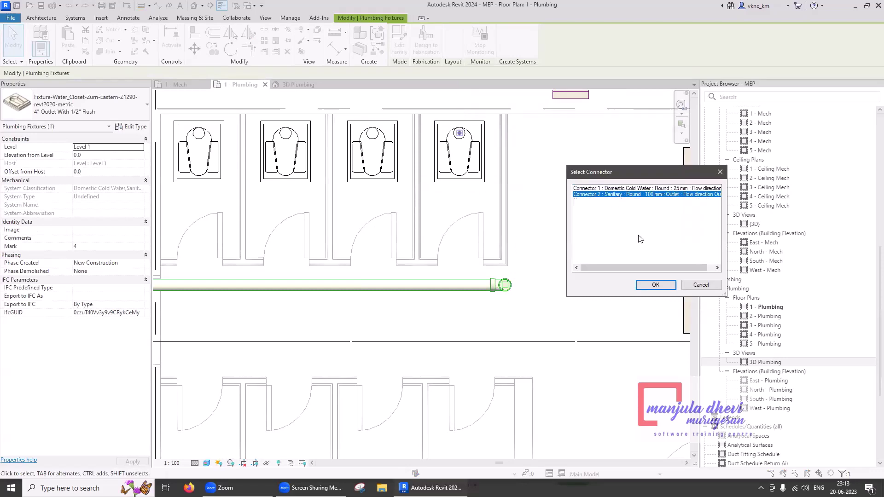
click(655, 285)
click(463, 286)
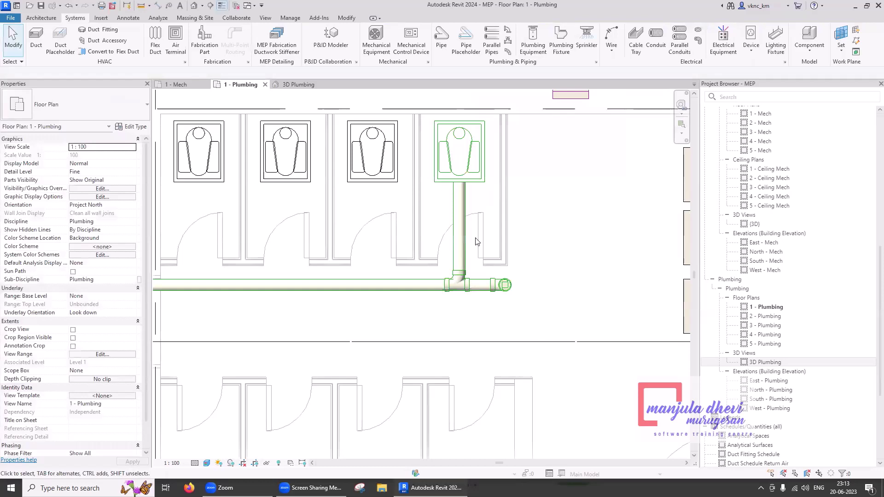
In the 3D Plumbing view, select the bend below the fourth closet and check its fitting type
click(295, 85)
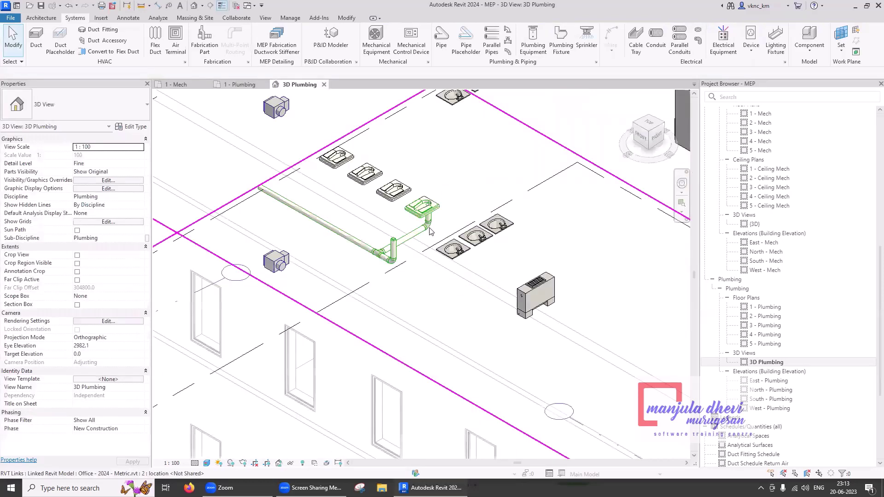
scroll(430, 231, up, 5)
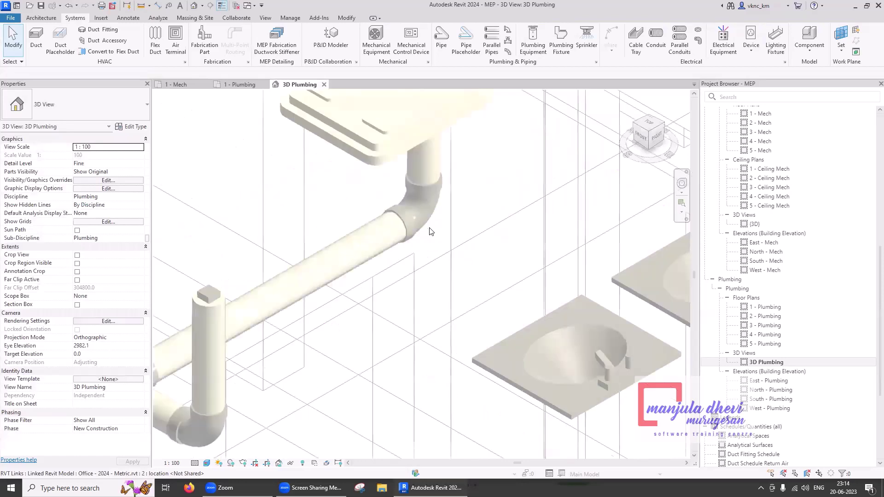
scroll(430, 231, down, 2)
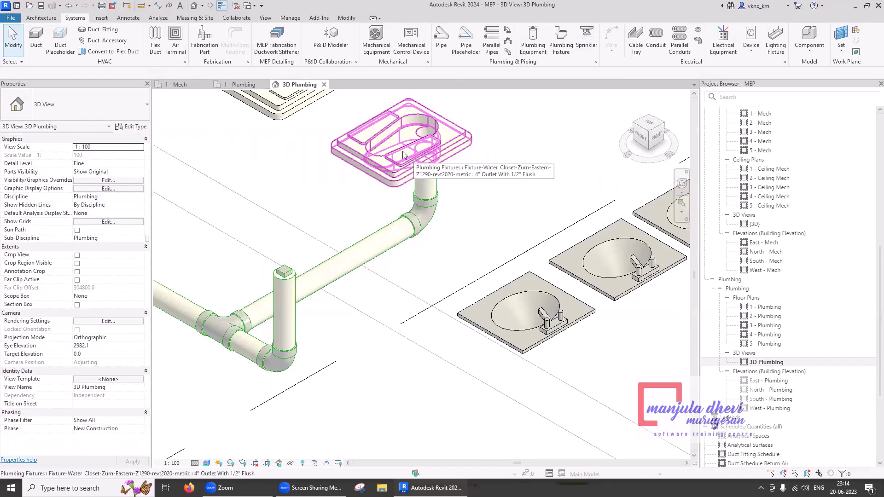
click(424, 213)
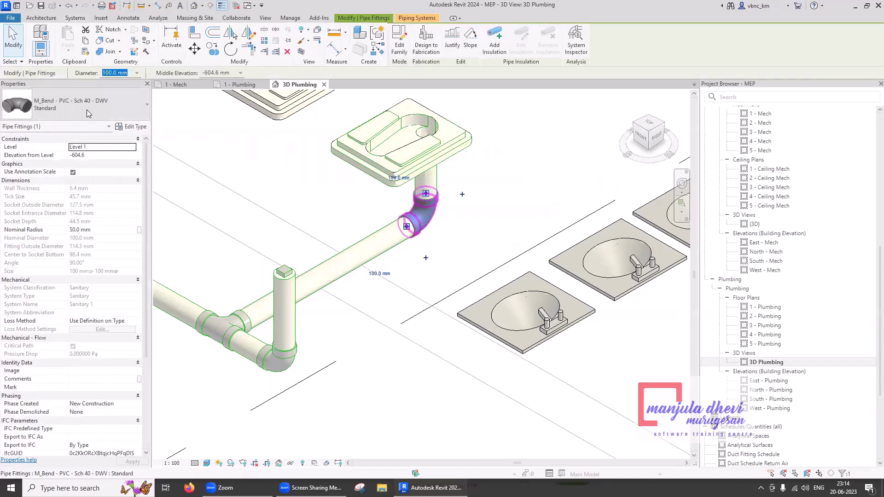
click(86, 110)
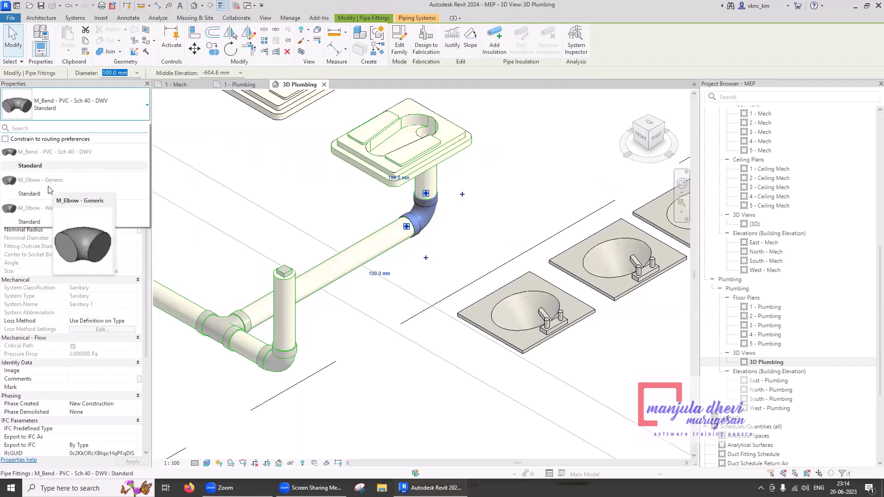
click(507, 225)
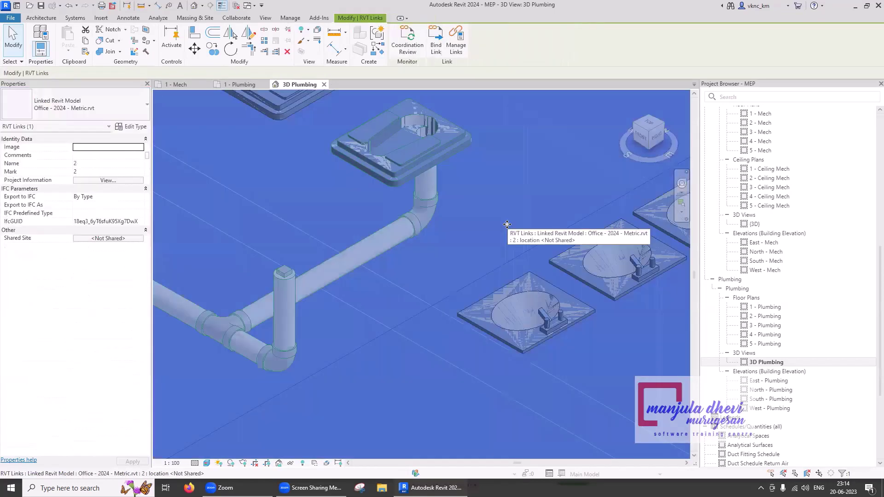
click(554, 340)
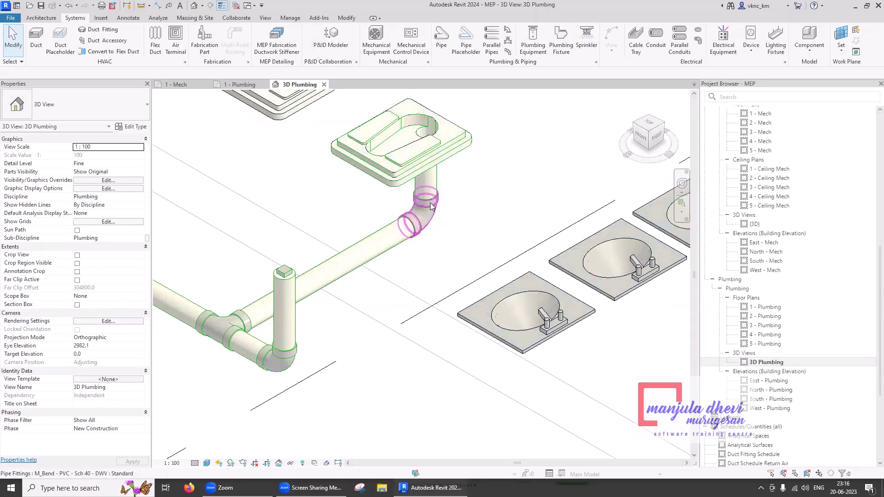
click(432, 206)
Delete the bend below the fourth closet and start loading a pipe accessory family
key(Delete)
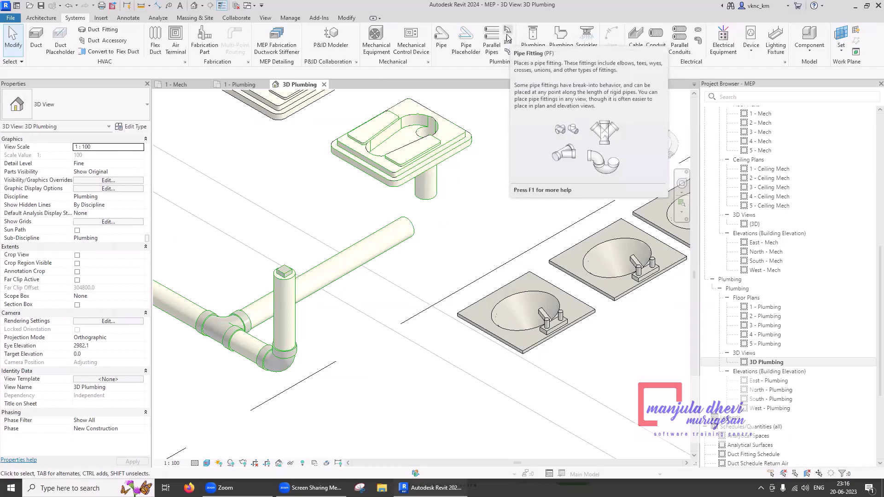
click(507, 51)
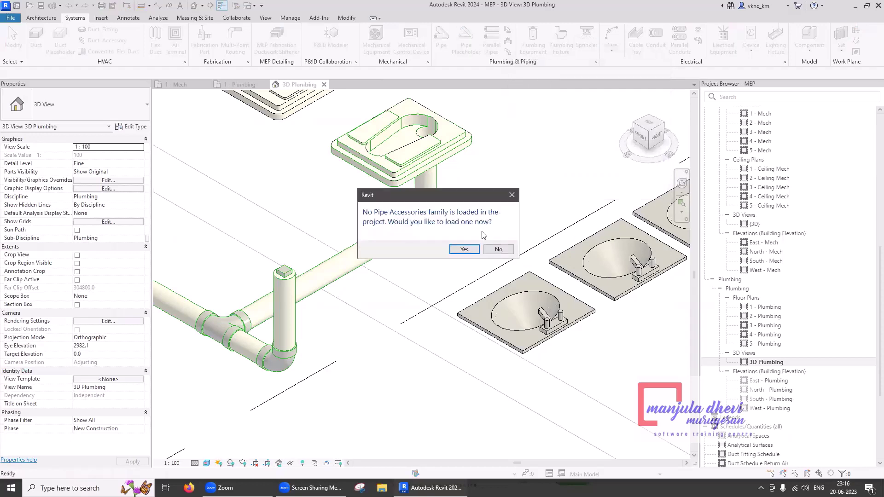
click(470, 250)
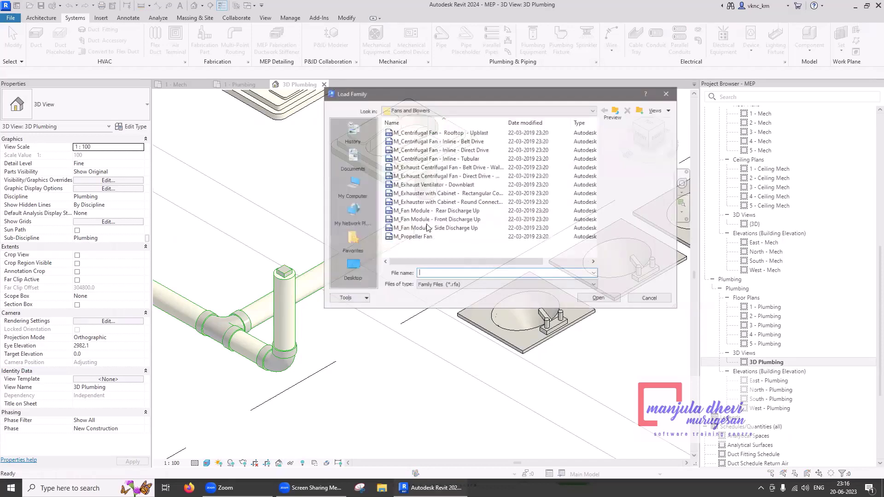
click(616, 110)
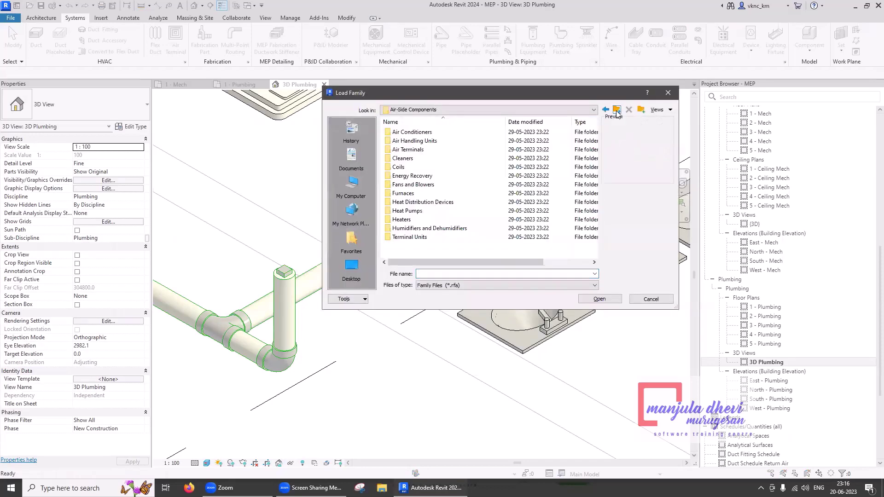
click(616, 111)
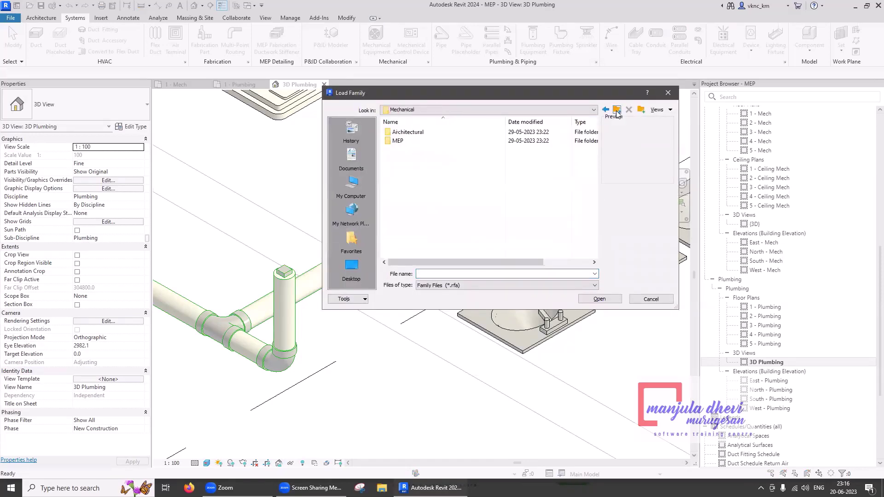
click(616, 110)
Try loading M_Trap P - PVC - Sch 40 - DWV from Pipe > Fittings > PVC > Sch 40 > Socket-Type > DWV
scroll(417, 201, down, 1)
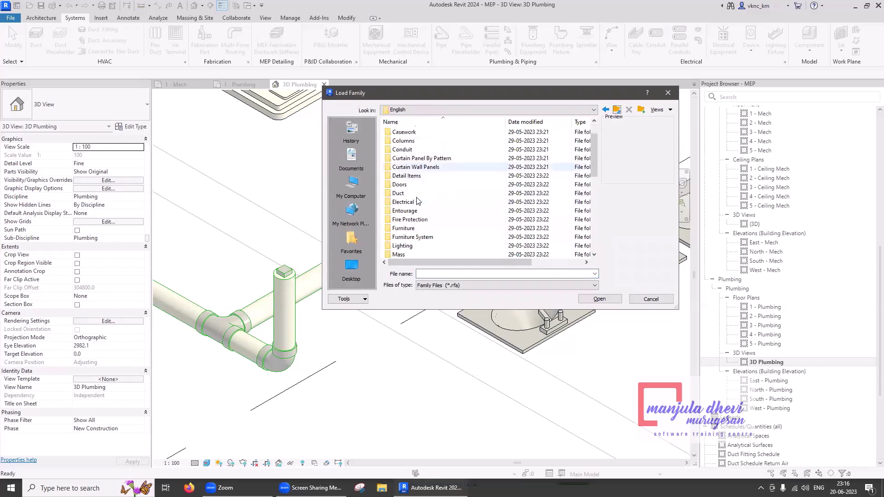
scroll(418, 202, down, 2)
scroll(416, 198, down, 2)
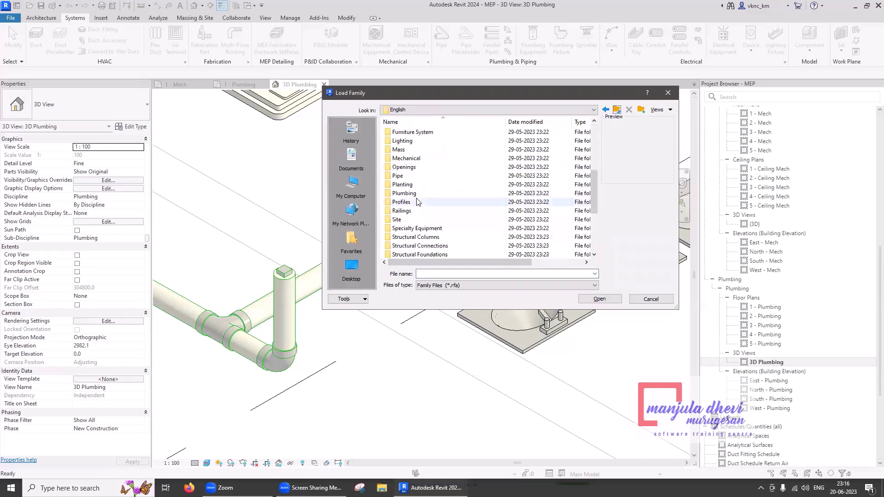
double_click(407, 178)
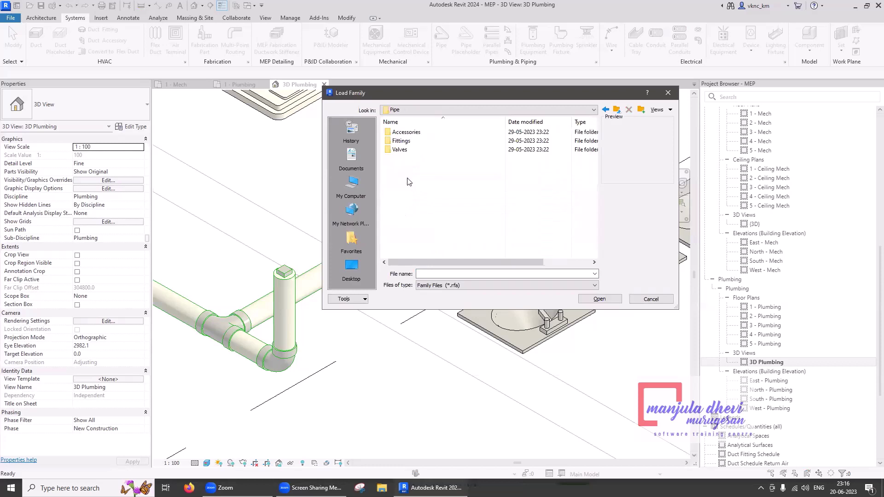
double_click(405, 142)
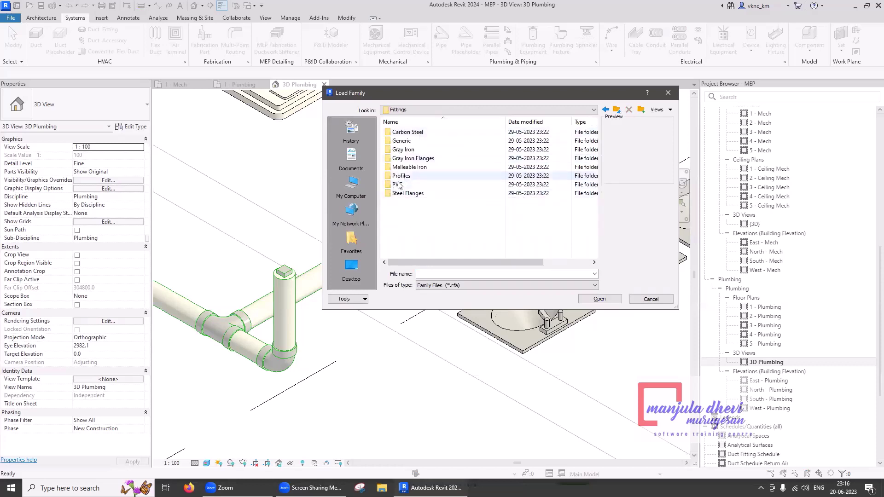
double_click(399, 185)
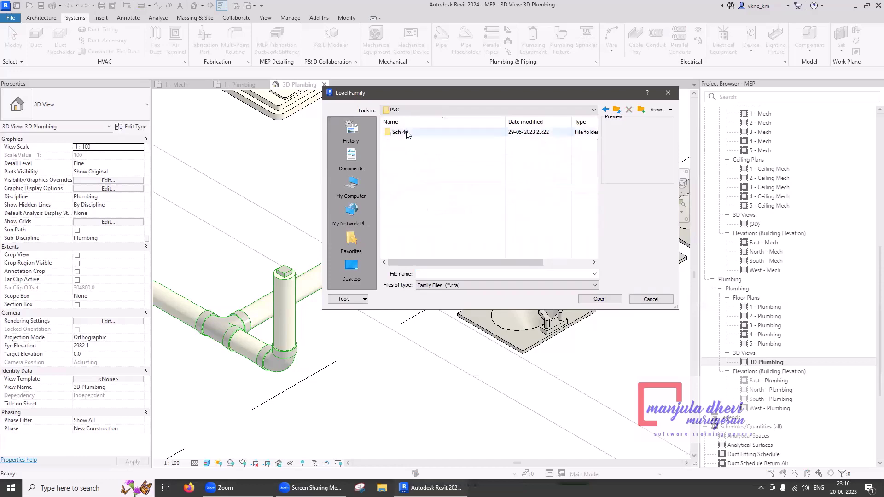
double_click(405, 133)
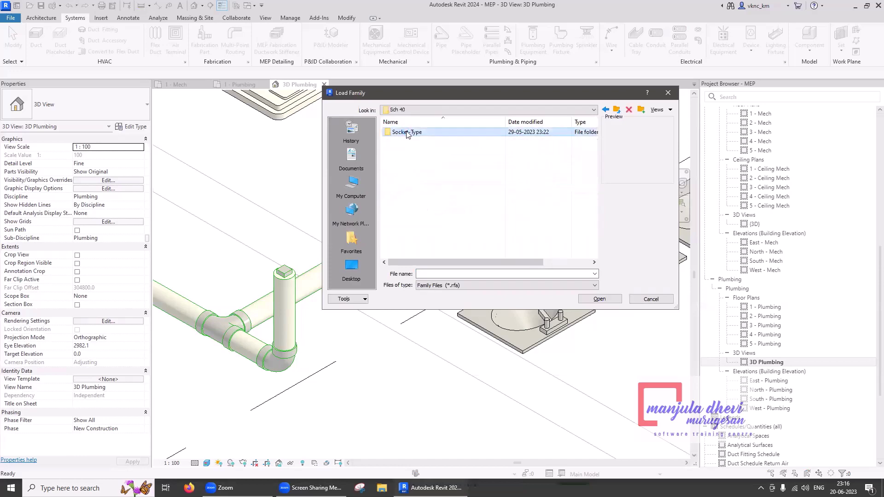
double_click(408, 133)
double_click(407, 133)
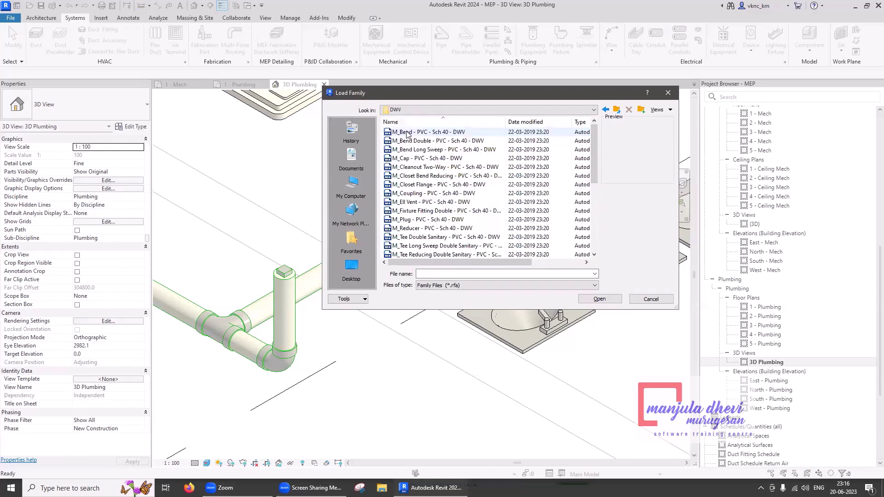
scroll(453, 193, down, 5)
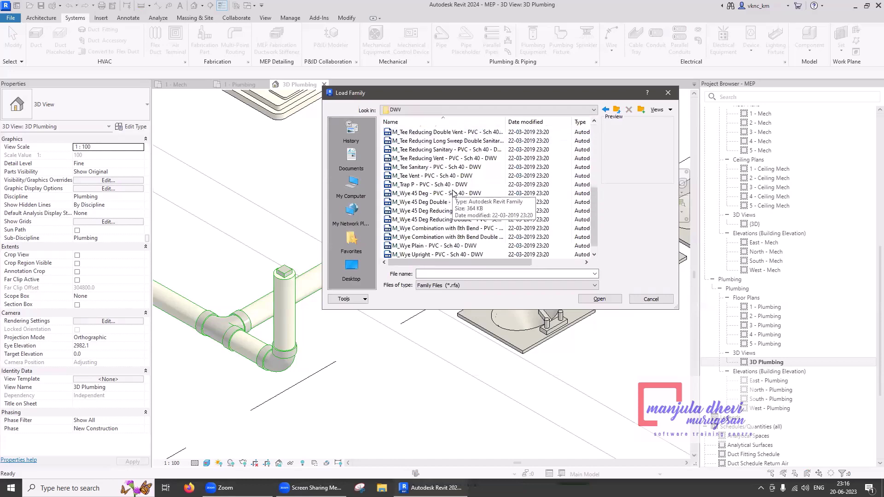
click(430, 184)
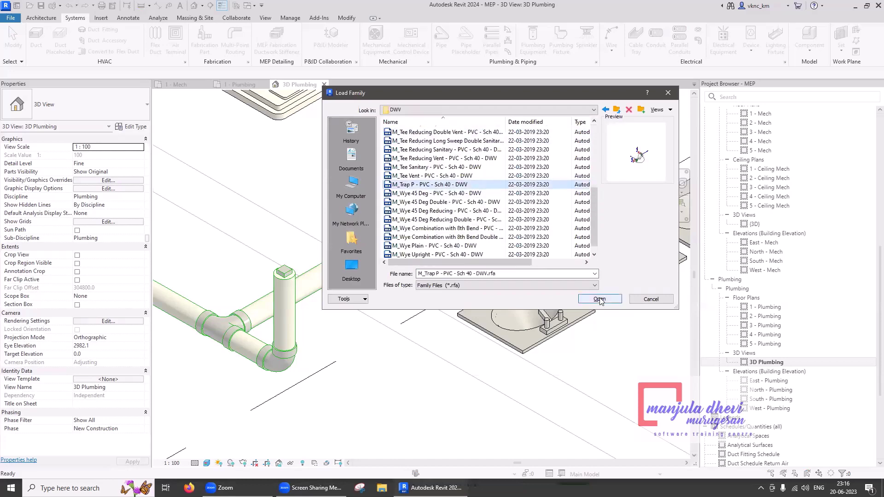
click(599, 298)
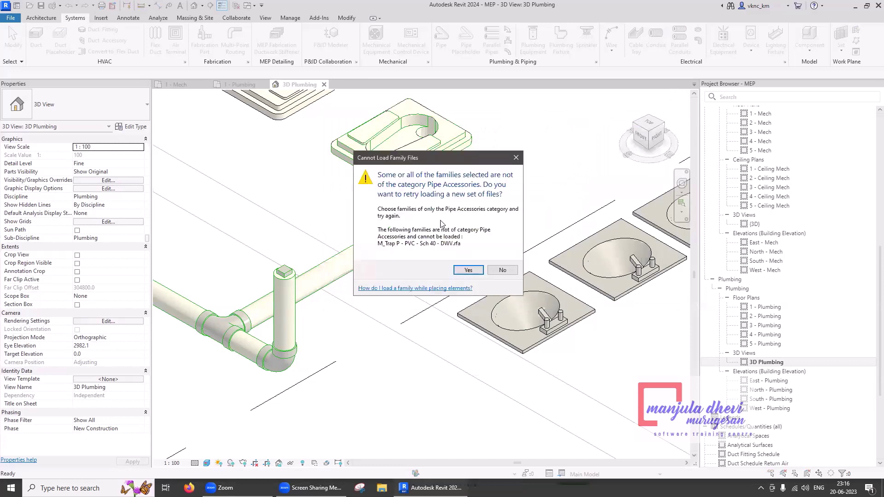
Decline the accessory retry, then load M_Trap P as a component and place it at the closet's pipe end
click(501, 270)
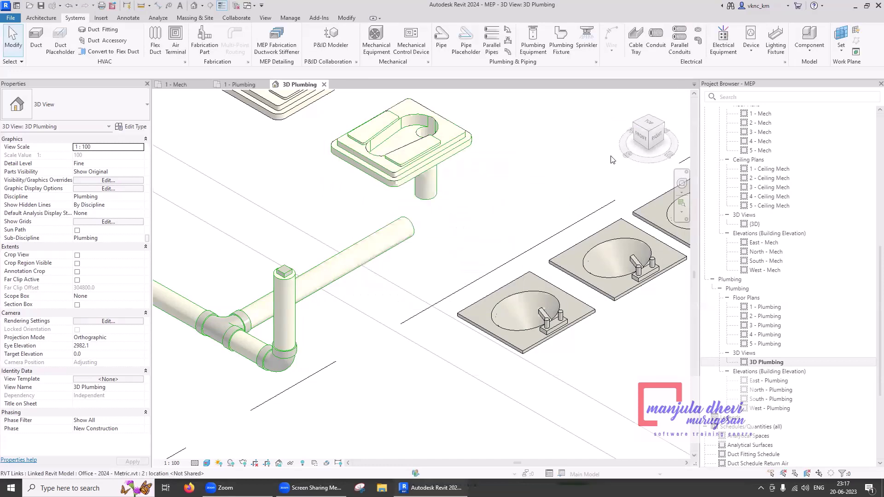
click(819, 40)
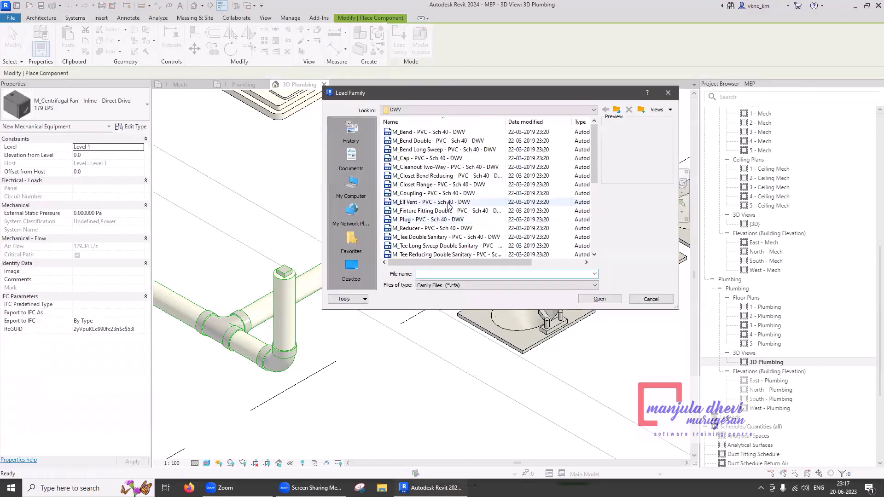
scroll(456, 216, down, 2)
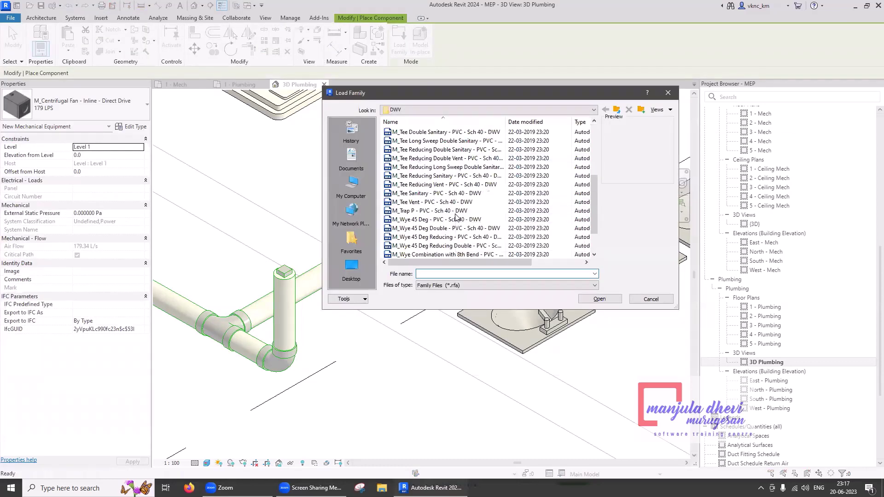
click(456, 211)
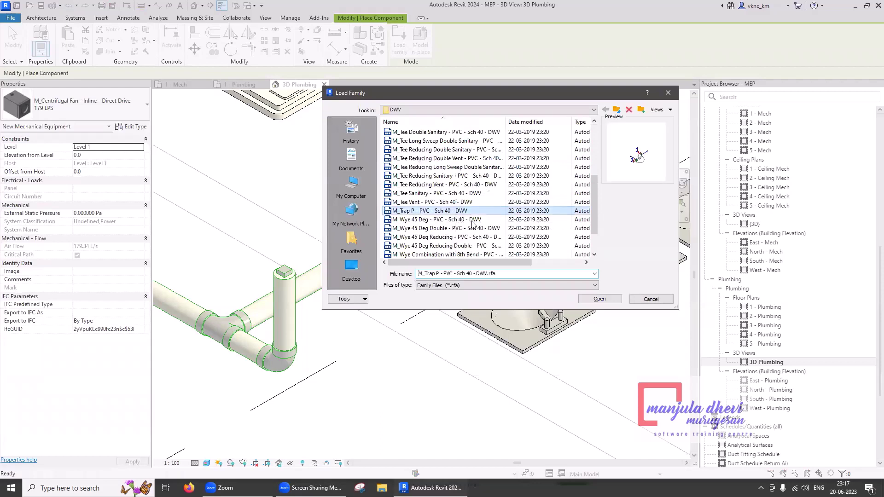
click(600, 300)
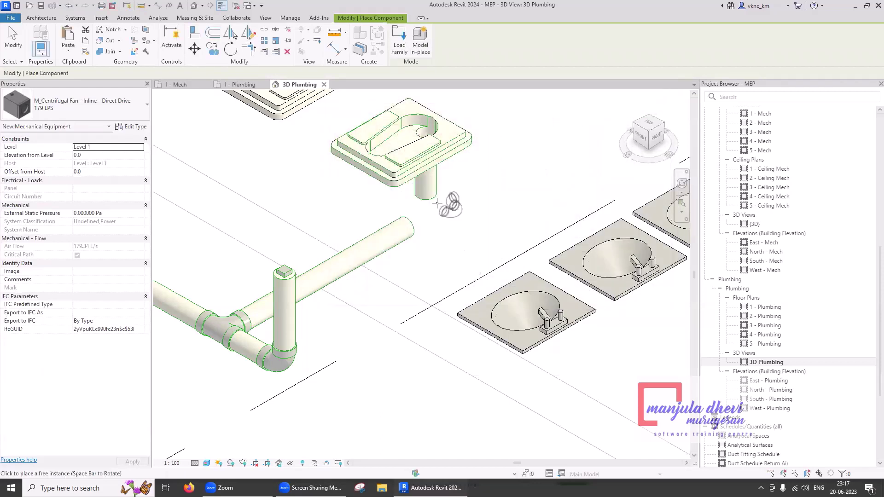
scroll(429, 196, up, 2)
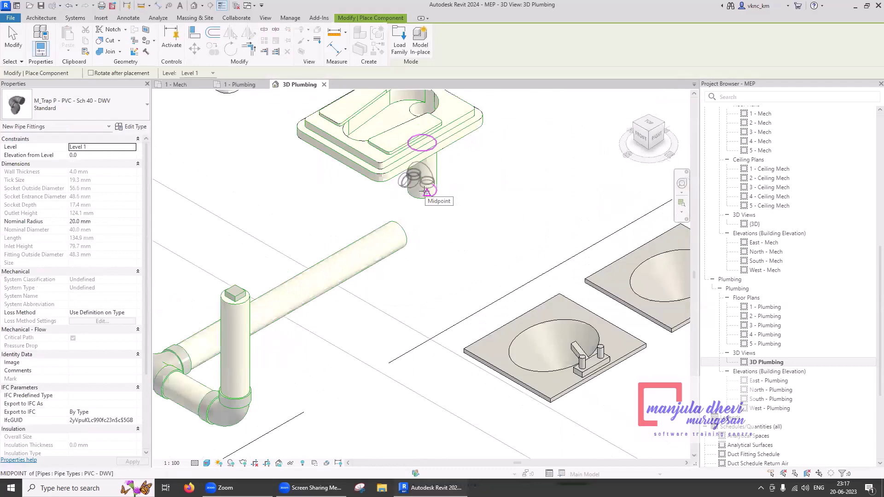
click(426, 192)
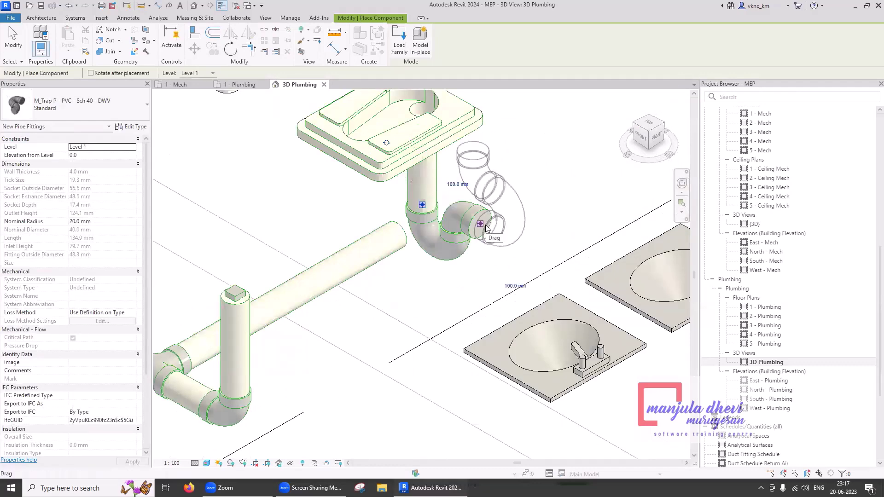
key(Escape)
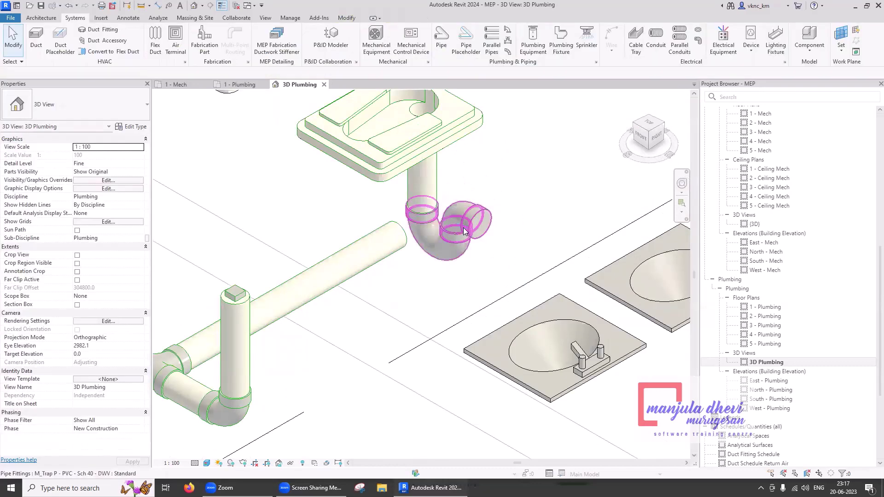
Rotate the placed P-trap's outlet with Space, then undo the rotation
click(469, 227)
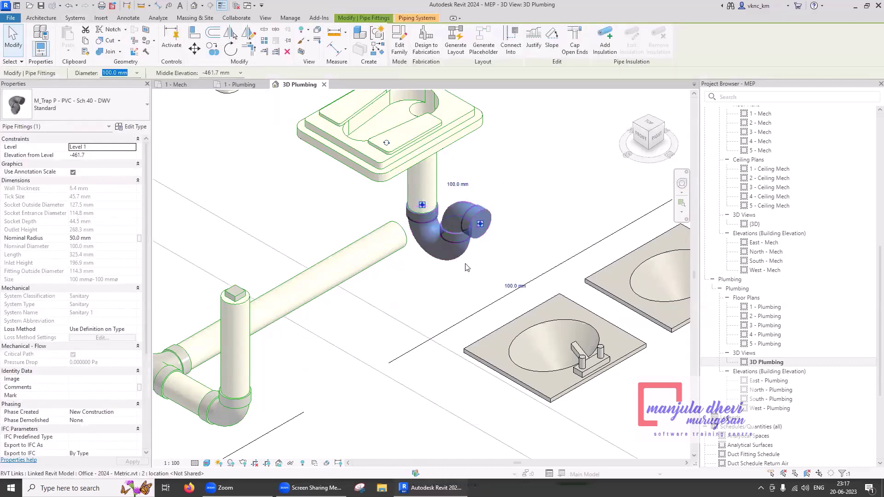
shift+middle_drag(466, 272, 465, 263)
shift+middle_drag(431, 211, 428, 208)
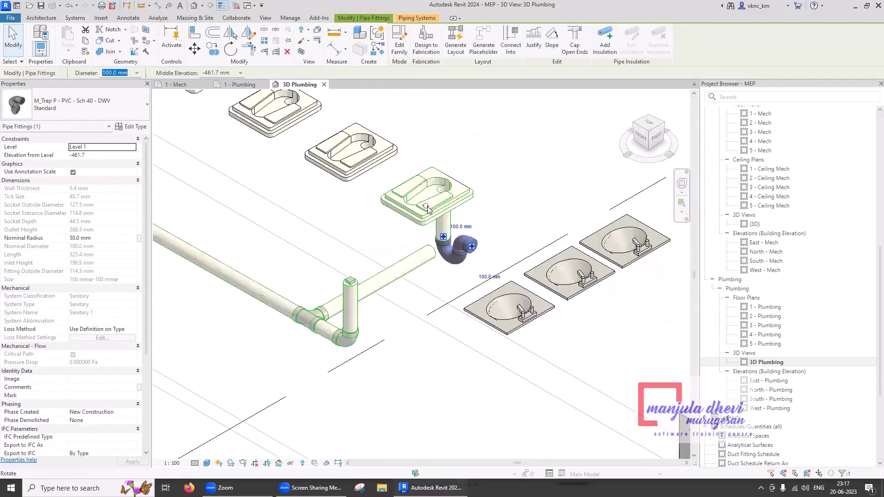
click(427, 209)
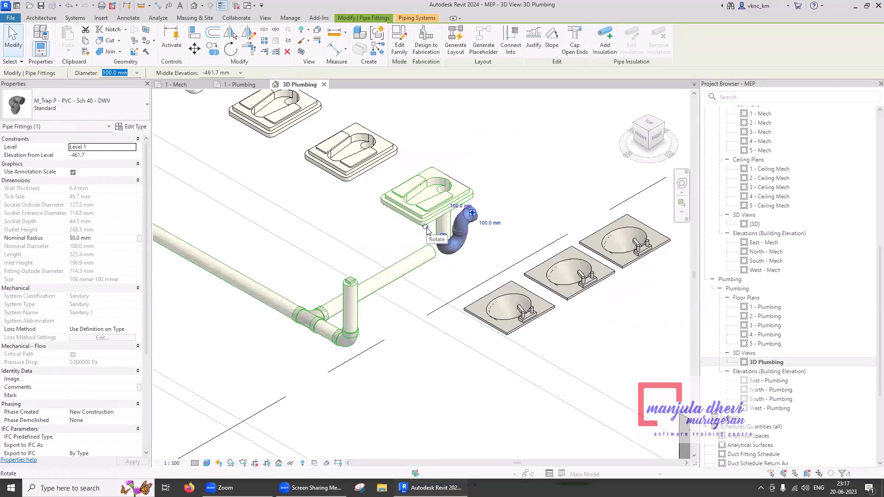
key(space)
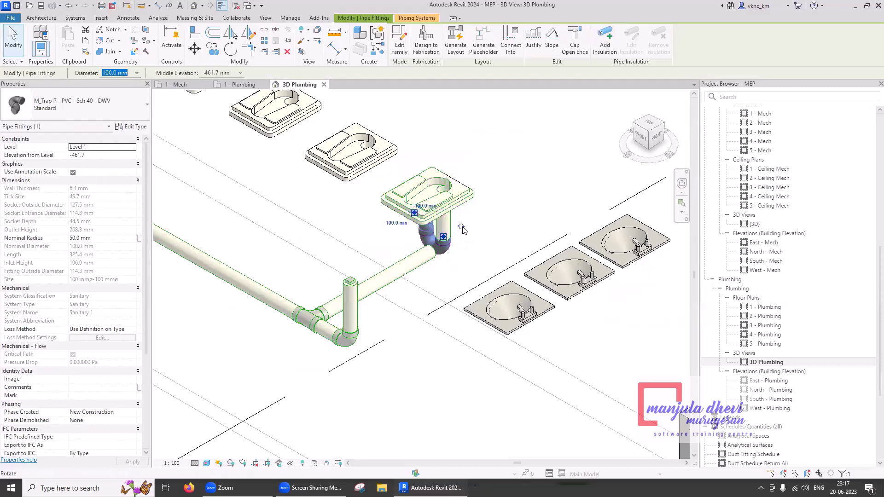
click(461, 228)
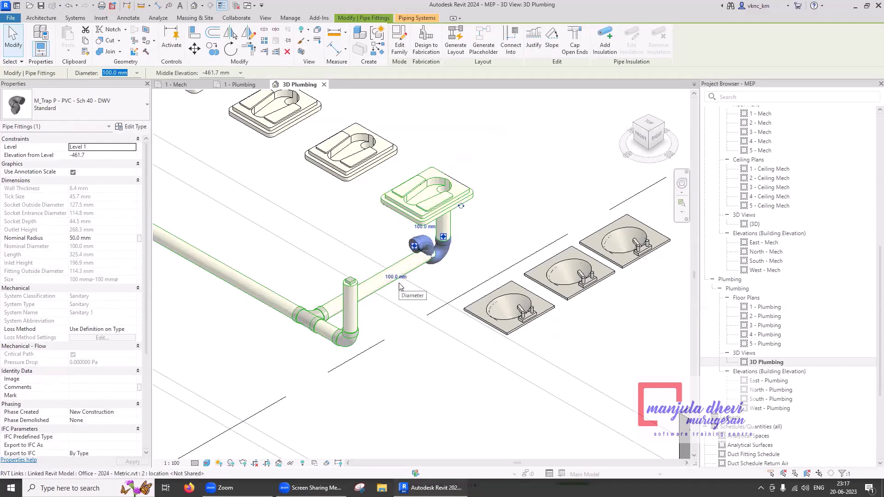
key(Escape)
key(ctrl+z)
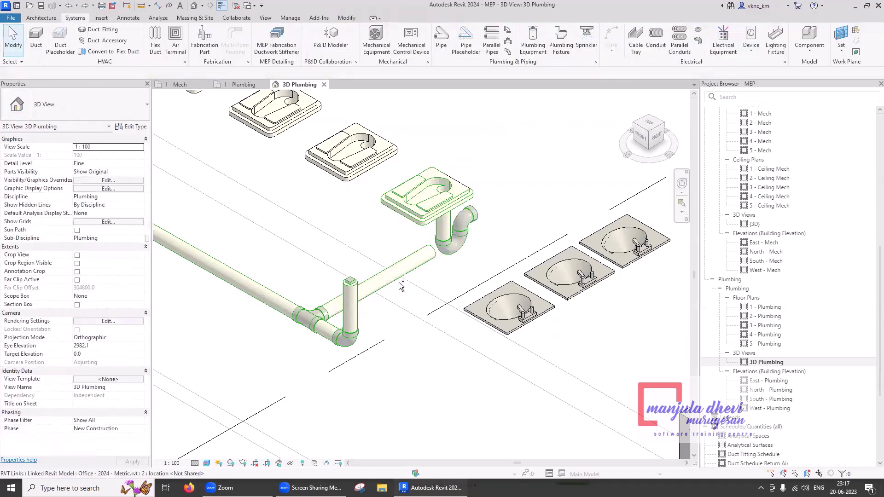
Clear the accidental selection of the linked office model
scroll(399, 282, up, 3)
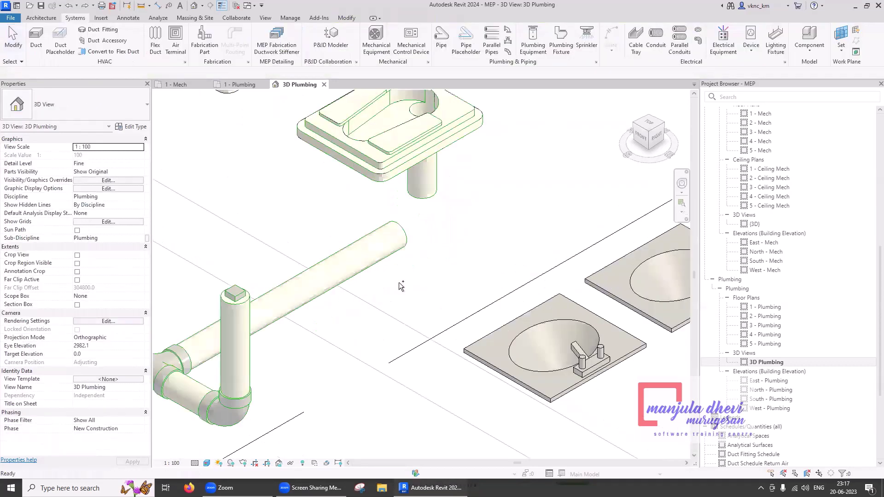
scroll(399, 287, down, 1)
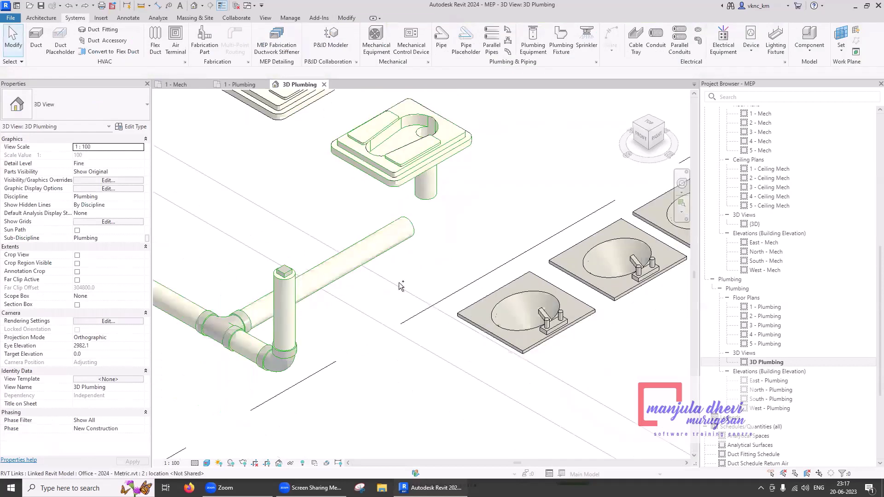
click(420, 271)
click(482, 252)
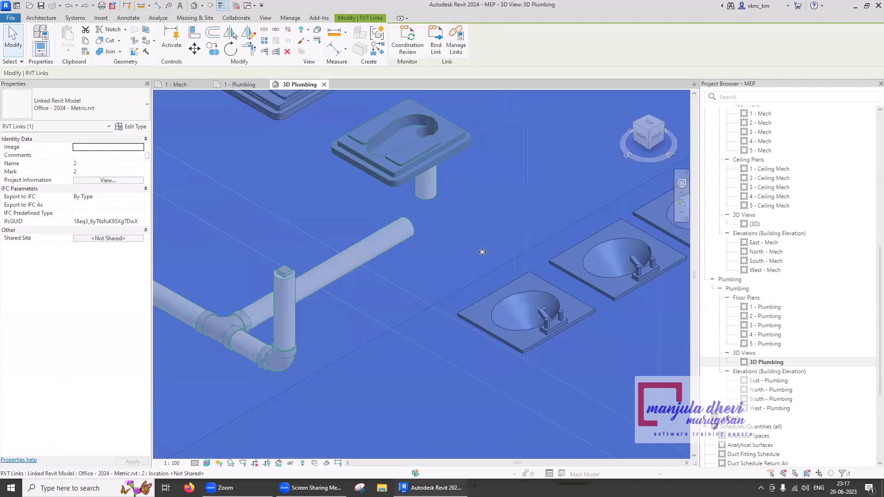
key(Escape)
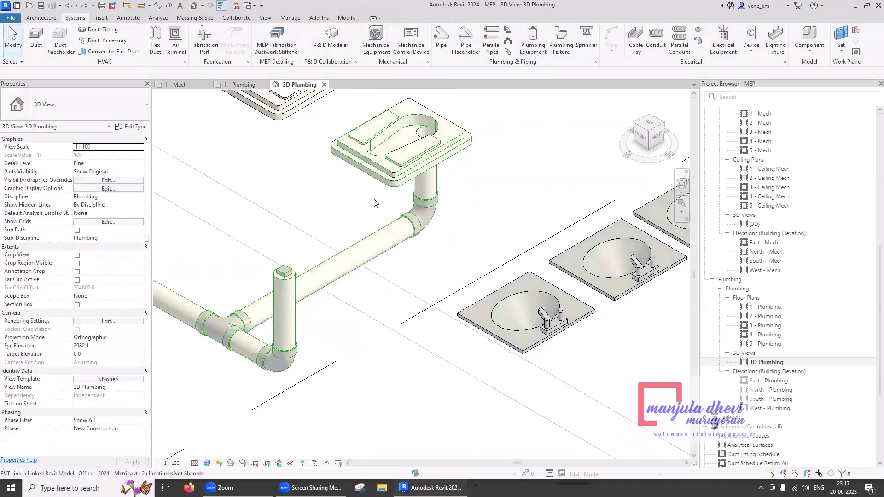
Load and place an M_Trap P trap near the drain pipe on Level 1, then open its family for editing
click(807, 35)
click(397, 44)
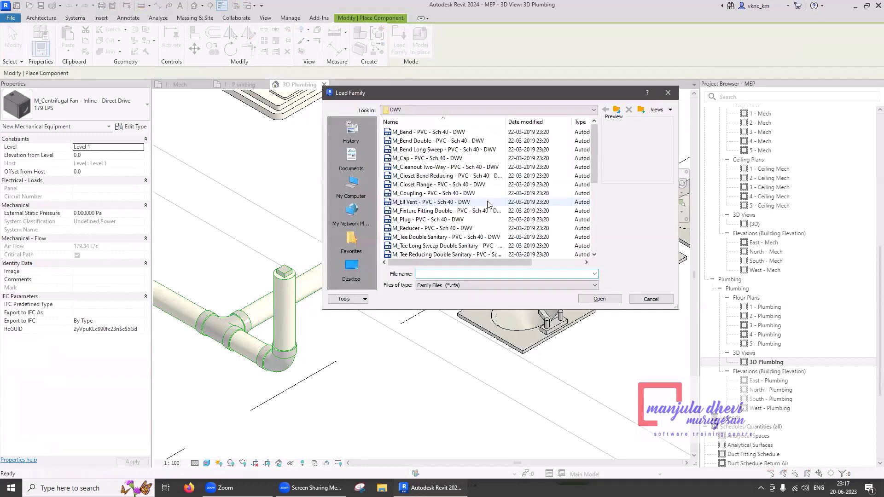
scroll(488, 204, down, 1)
scroll(488, 204, down, 2)
click(471, 237)
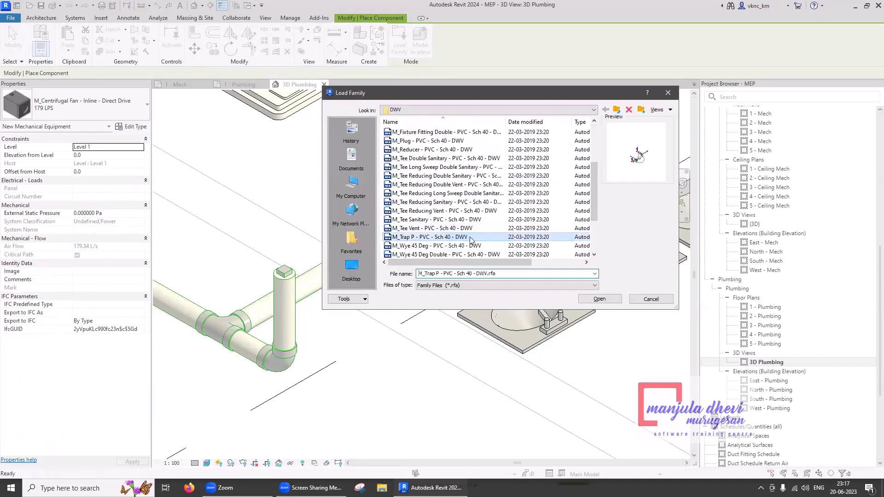
click(600, 299)
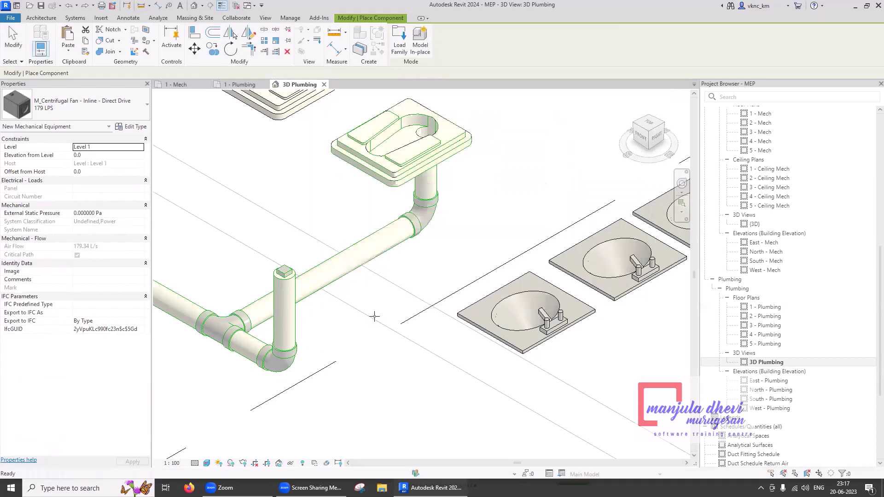
click(391, 313)
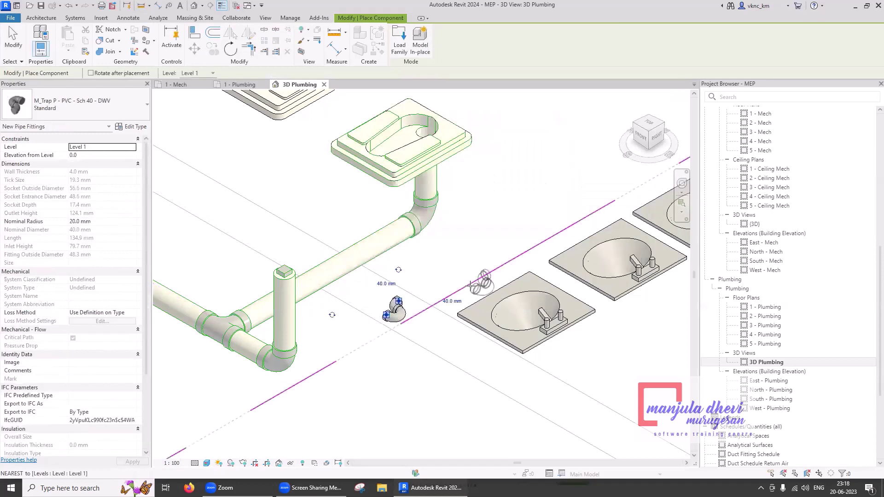
key(Escape)
key(Escape)
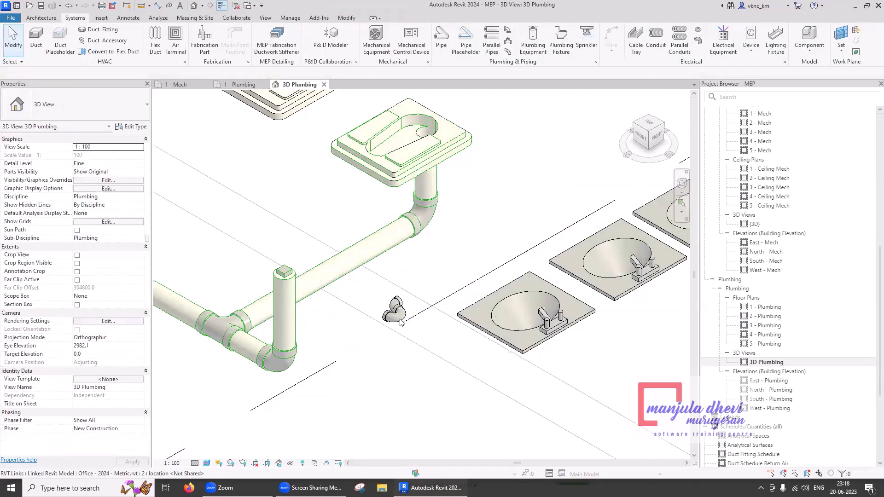
click(398, 317)
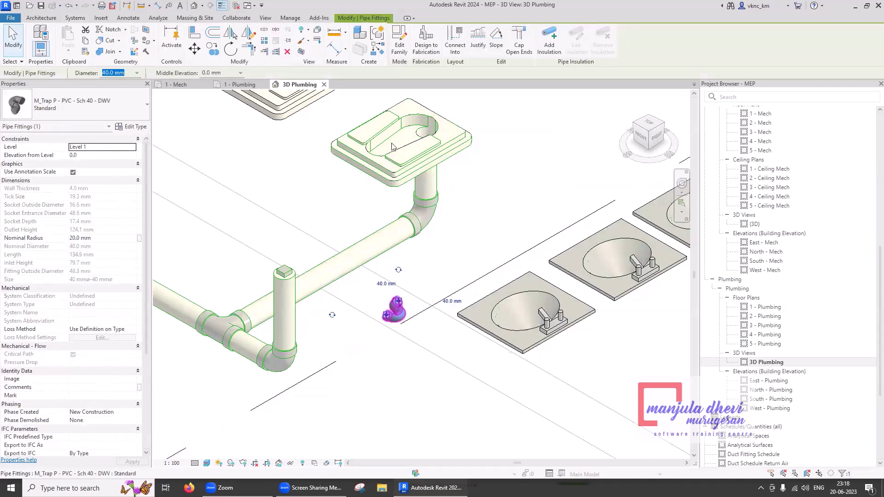
click(400, 48)
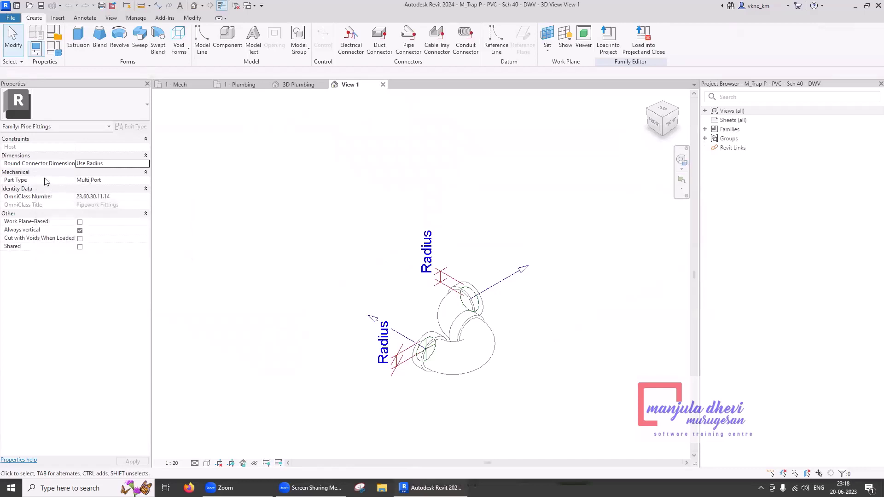
Set the M_Trap P family's Part Type to Elbow and reload it, overwriting the existing version
click(145, 185)
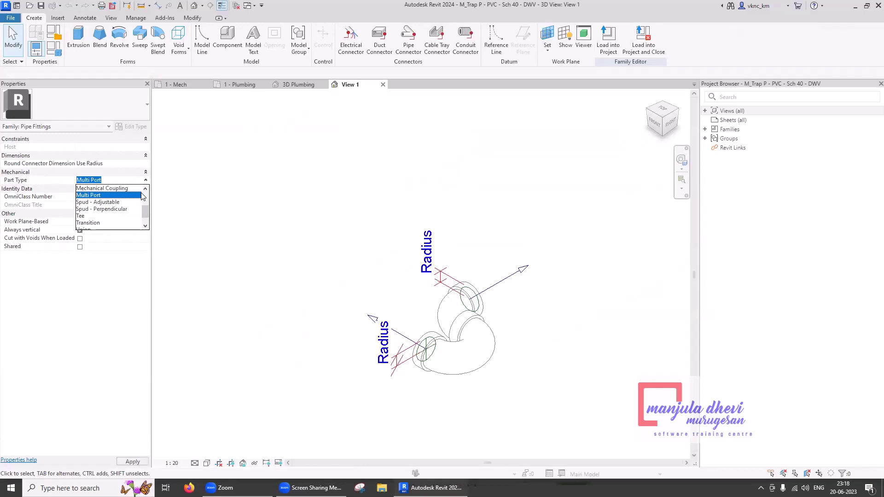
scroll(137, 209, down, 1)
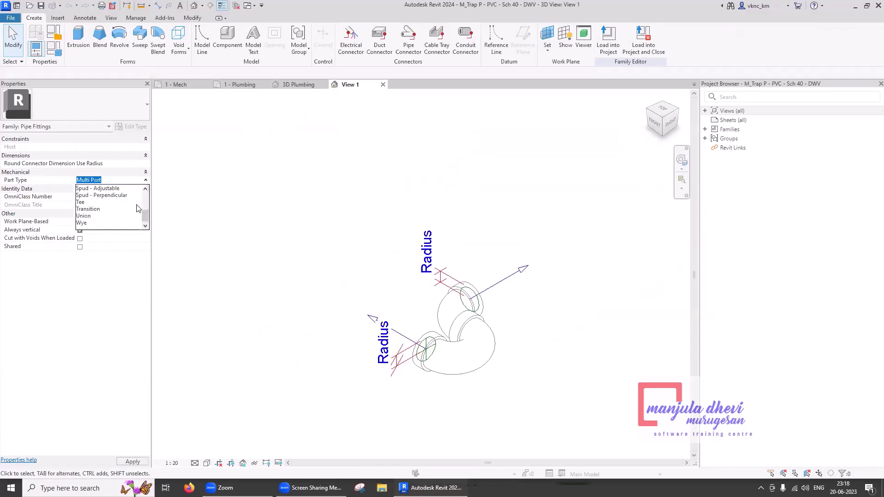
scroll(137, 209, up, 2)
scroll(120, 207, up, 2)
click(87, 202)
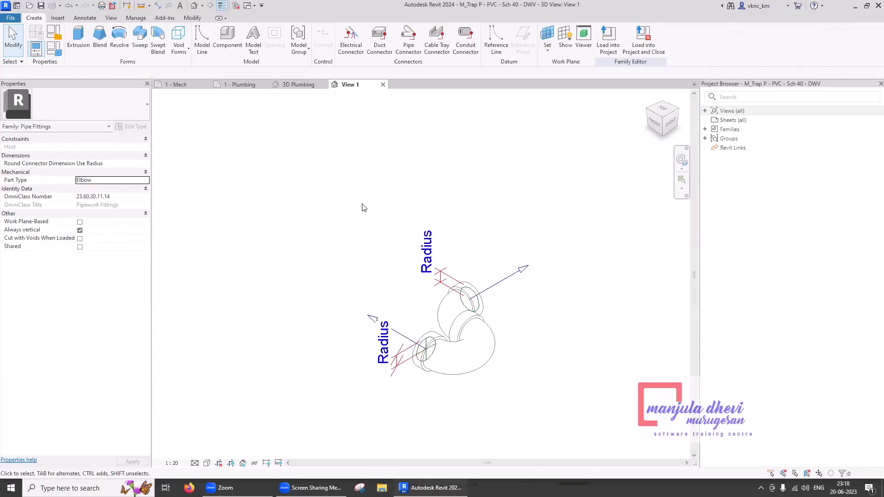
click(649, 50)
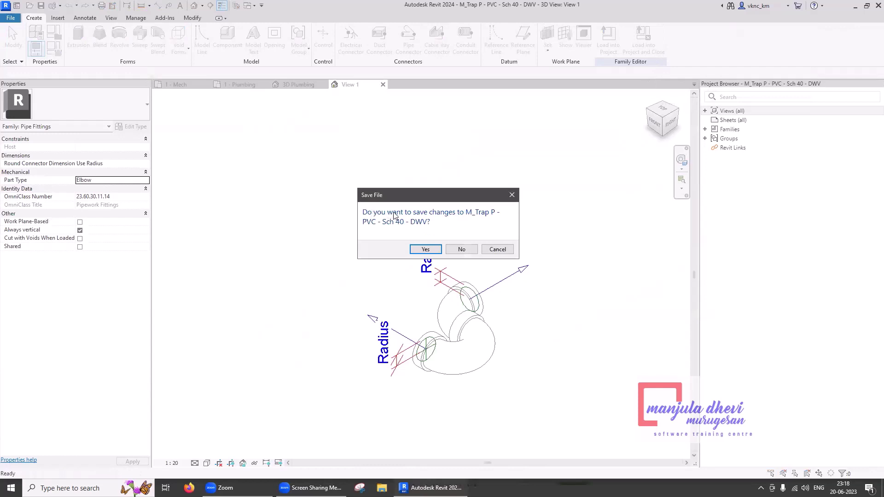
click(460, 249)
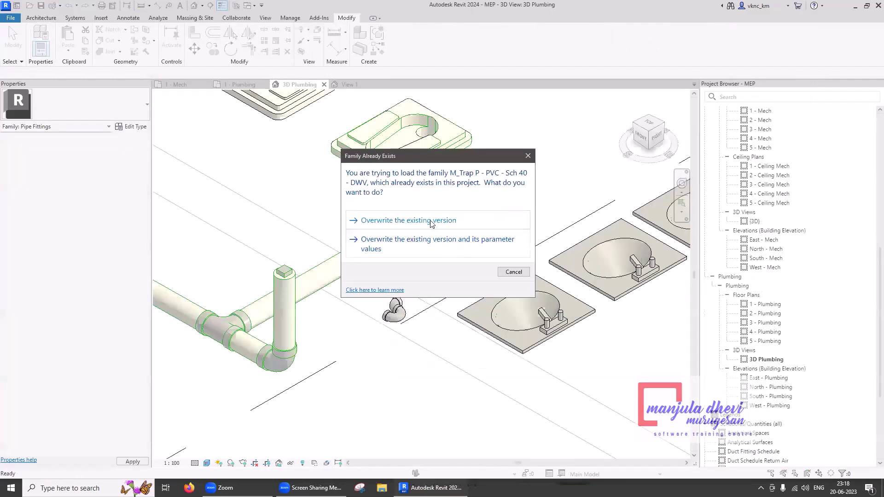
click(432, 224)
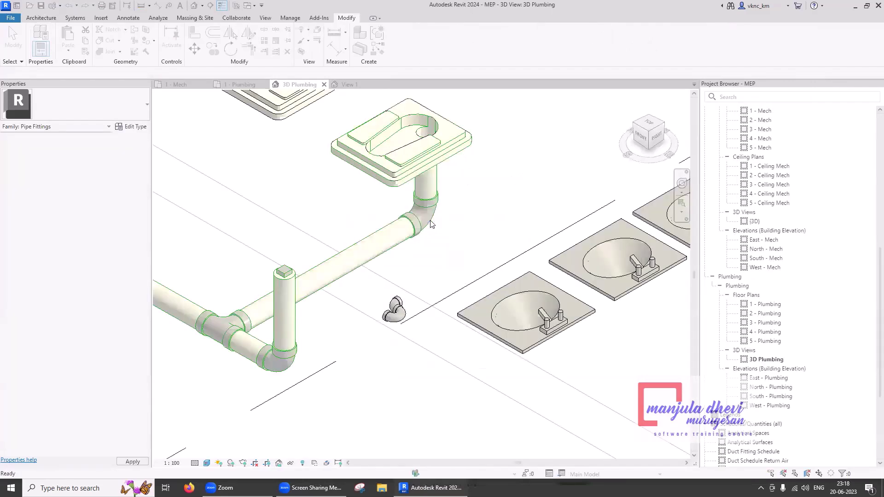
Delete the loose trap and swap the bend under the water closet for M_Trap P - PVC - Sch 40 - DWV
click(401, 306)
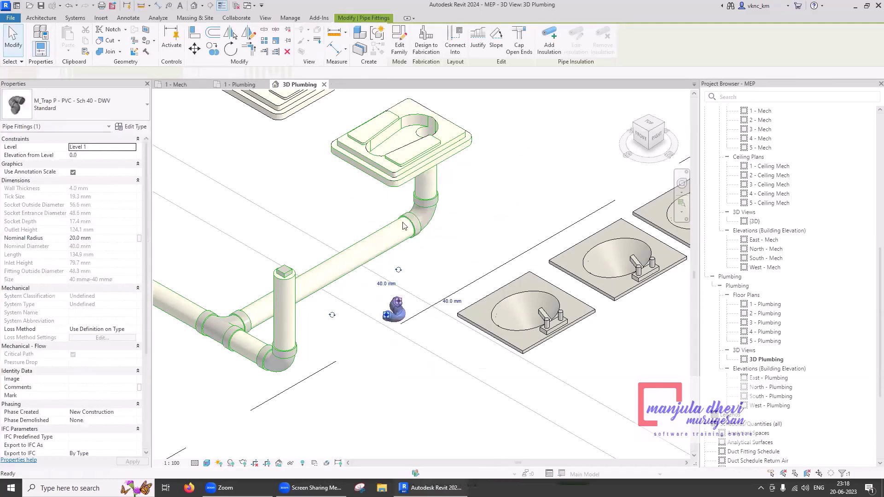
key(Delete)
click(257, 206)
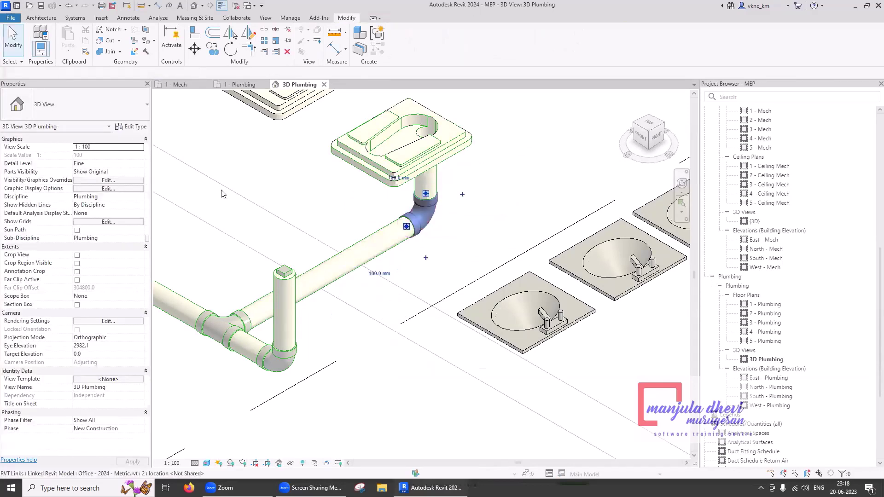
click(123, 110)
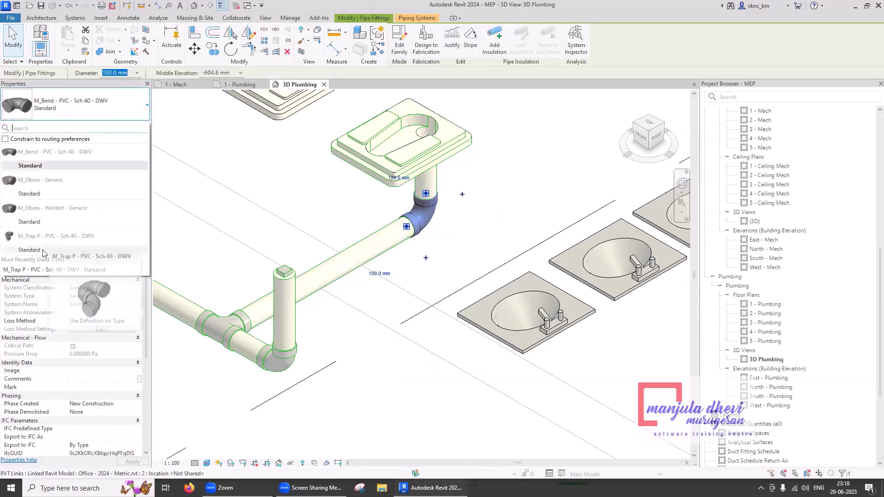
click(64, 249)
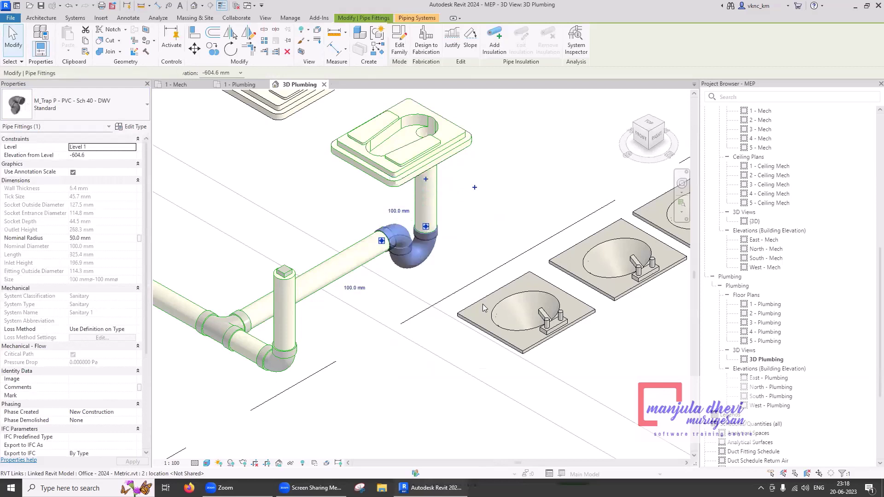
click(416, 341)
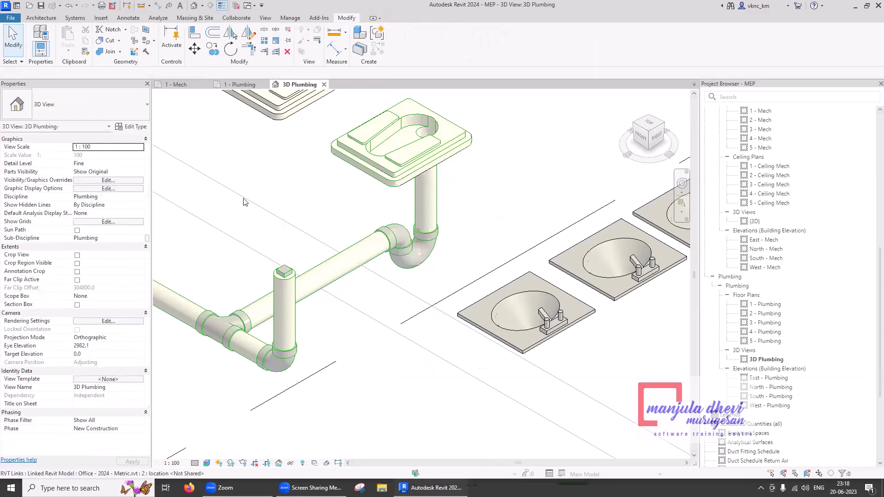
On the 1 - Plumbing plan, draw a vertical section from above the closets to below the main drain
click(206, 84)
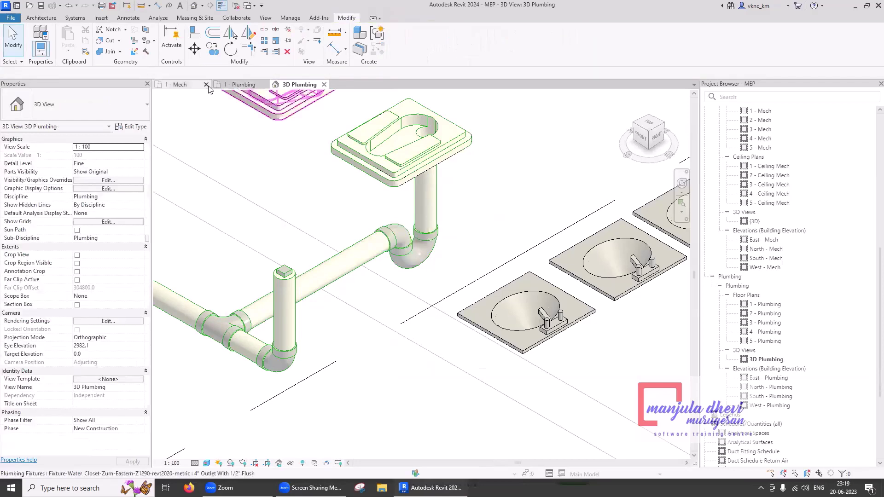
click(187, 85)
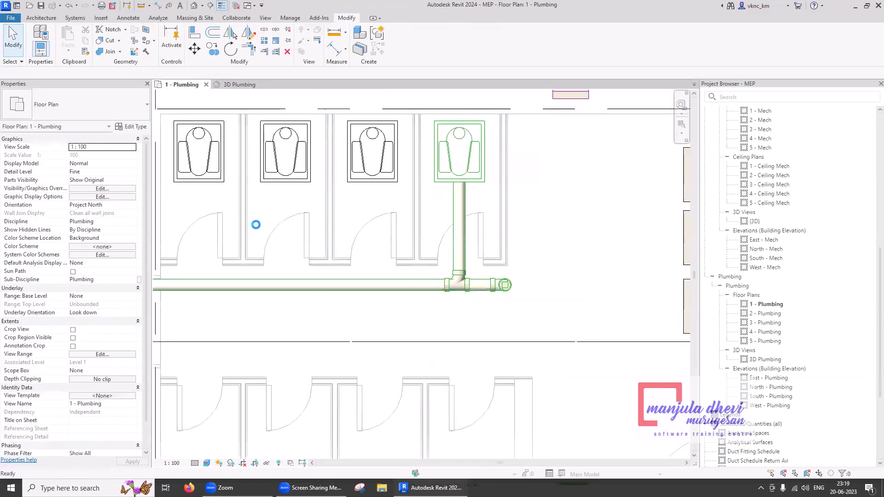
click(210, 6)
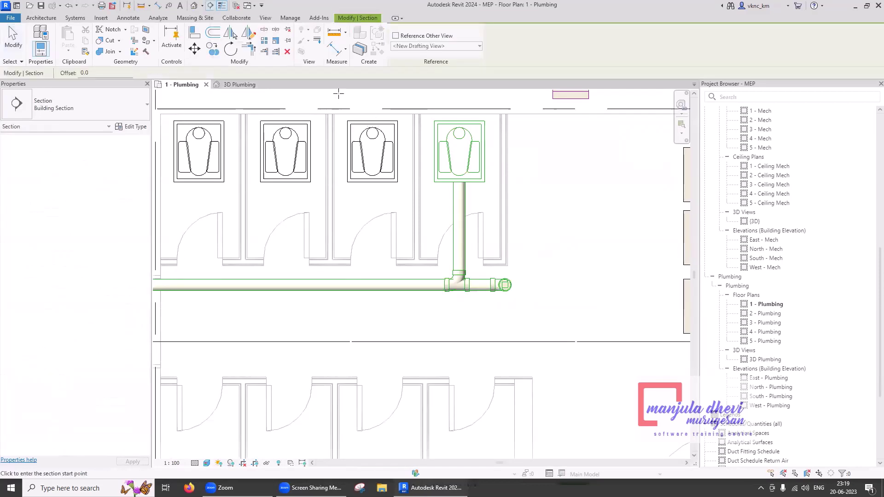
click(339, 94)
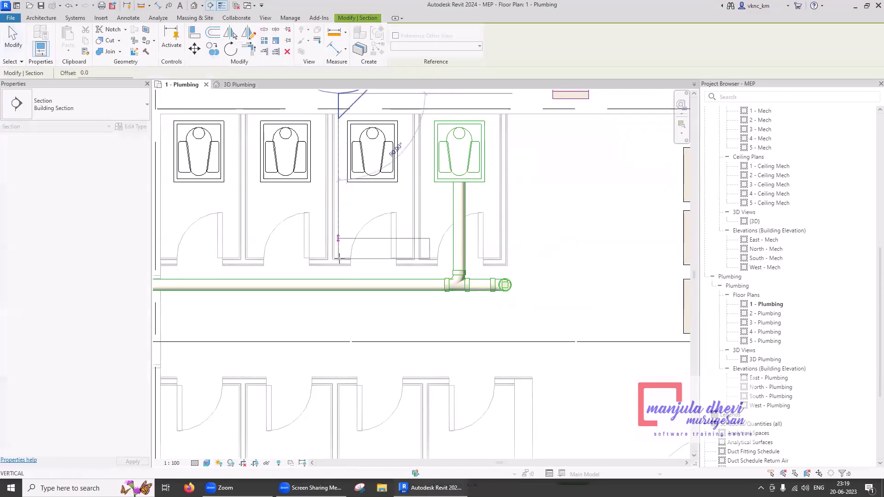
click(338, 322)
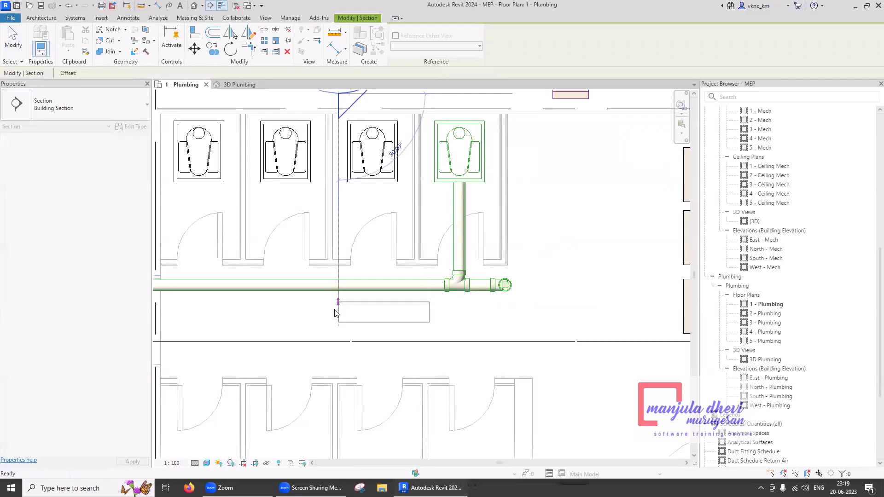
Pull the section's far clip boundary in to just past the third water closet
click(335, 312)
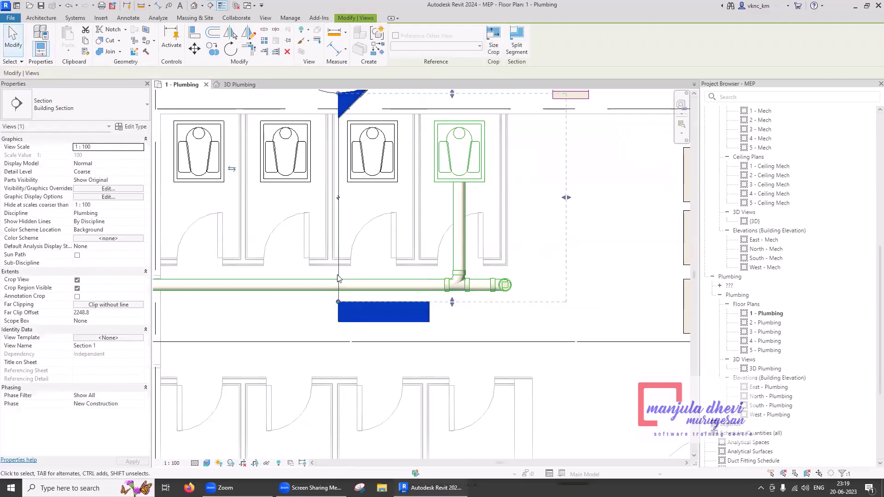
key(Escape)
click(567, 221)
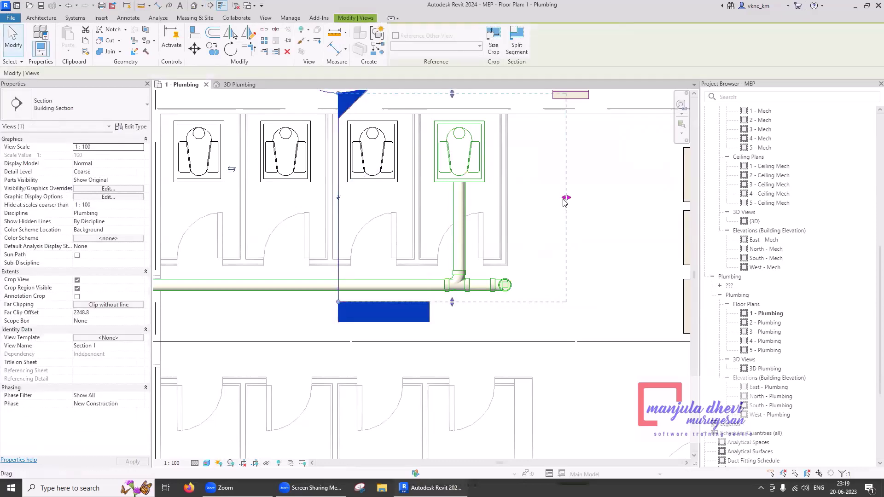
drag(566, 202, 404, 208)
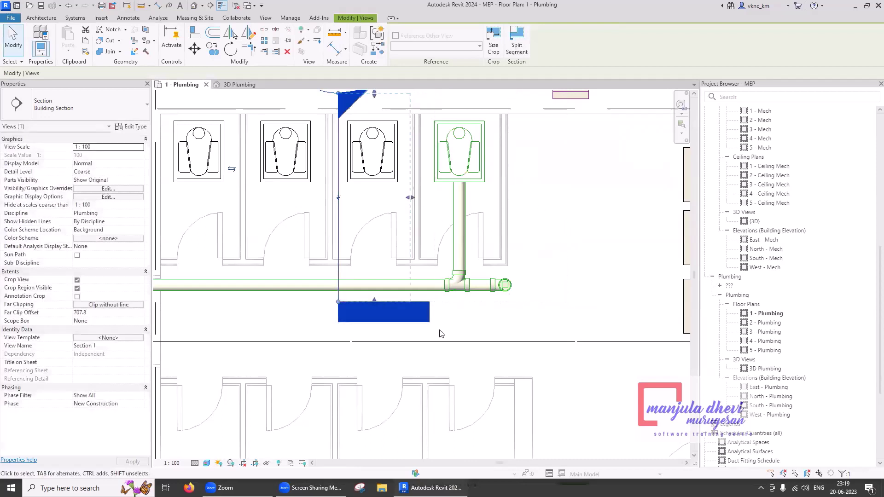
scroll(439, 333, down, 2)
key(Escape)
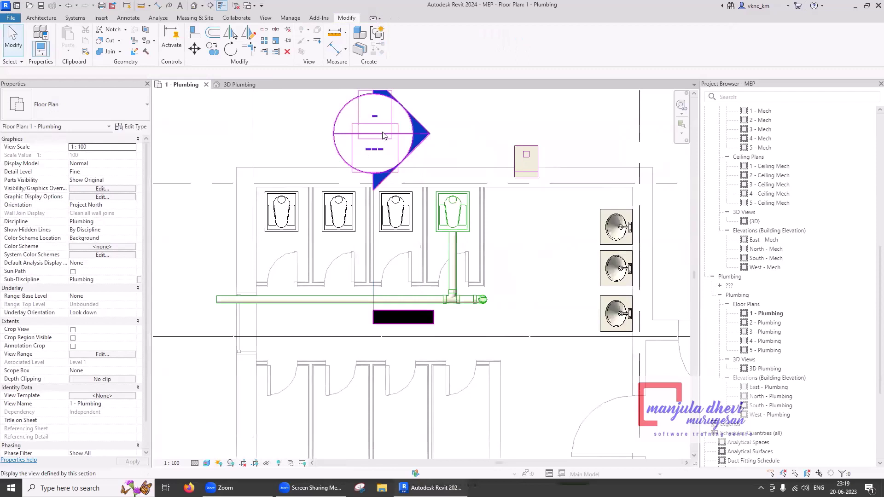
Open the Section 1 view and set its detail level to Fine
double_click(383, 135)
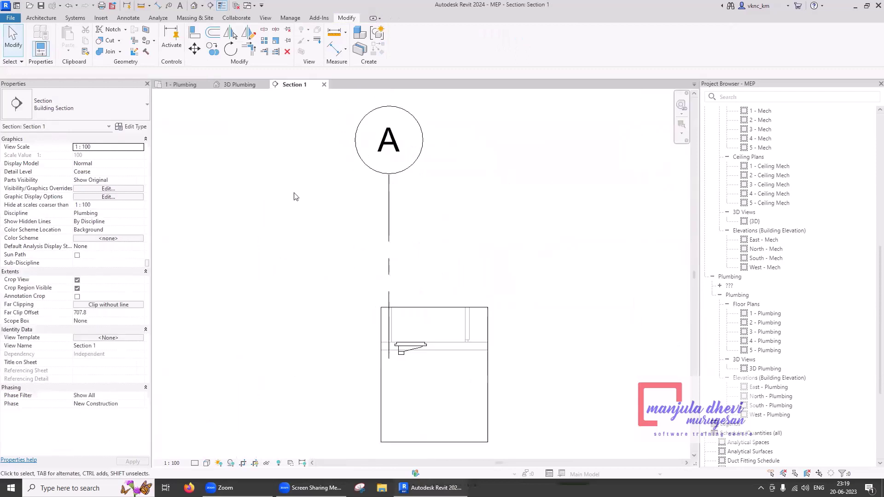
click(207, 464)
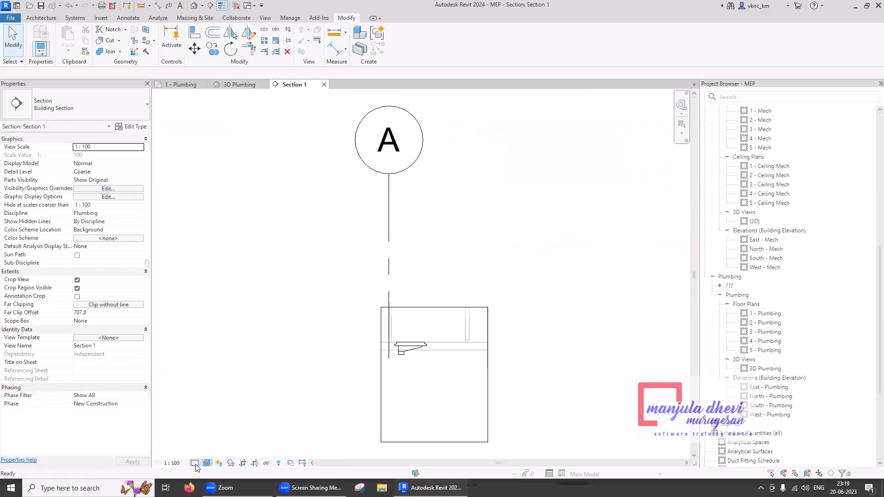
click(195, 463)
click(205, 454)
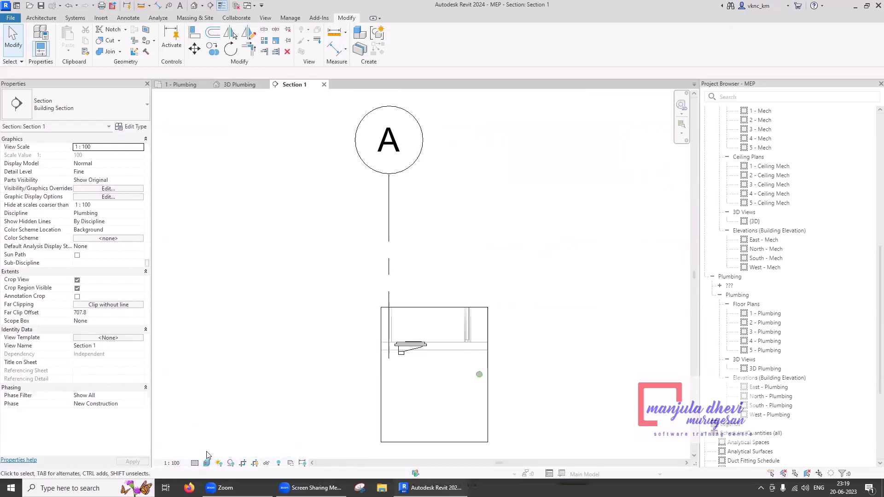
scroll(450, 429, up, 1)
Draw a sloped pipe from the water closet outlet down to the main drain
scroll(451, 429, up, 1)
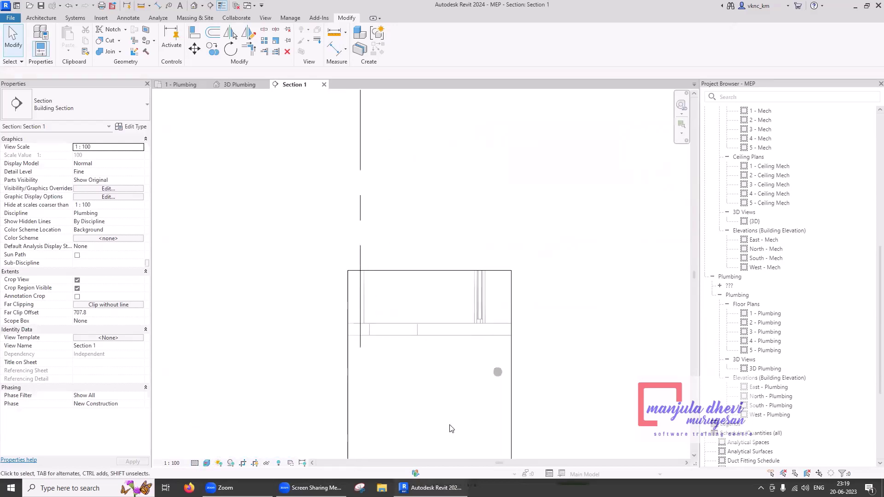
scroll(416, 351, up, 1)
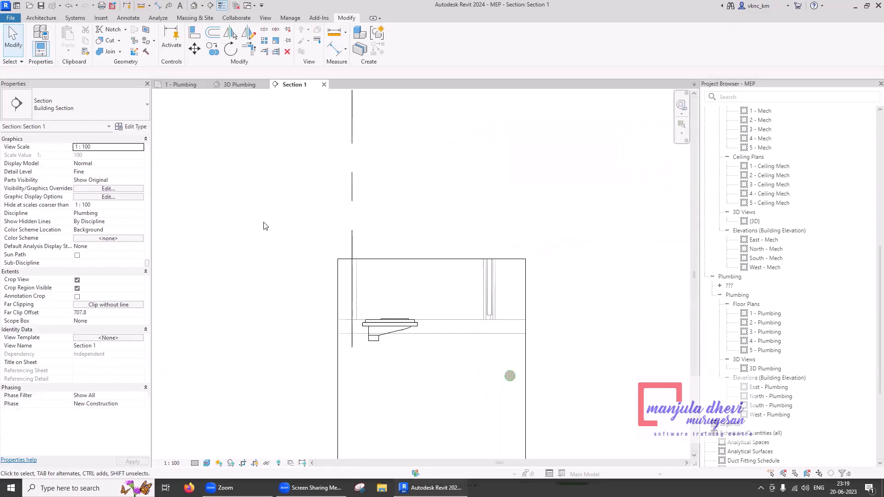
click(72, 18)
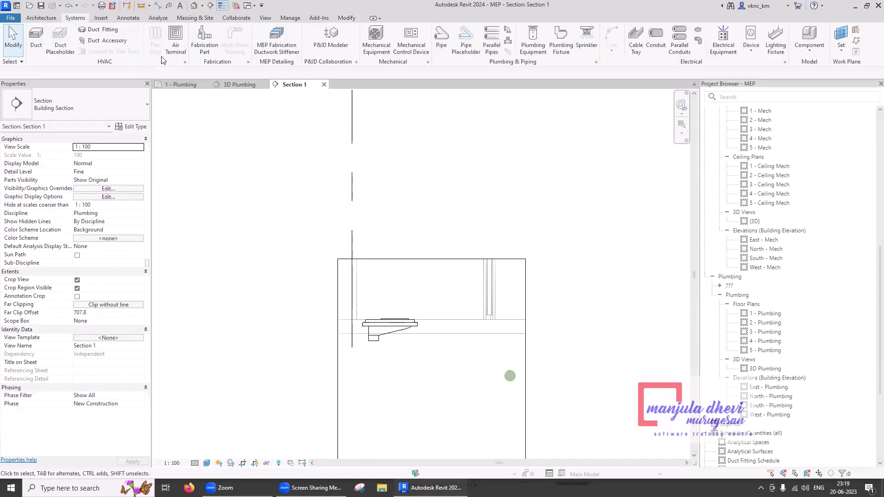
click(440, 39)
scroll(407, 388, up, 1)
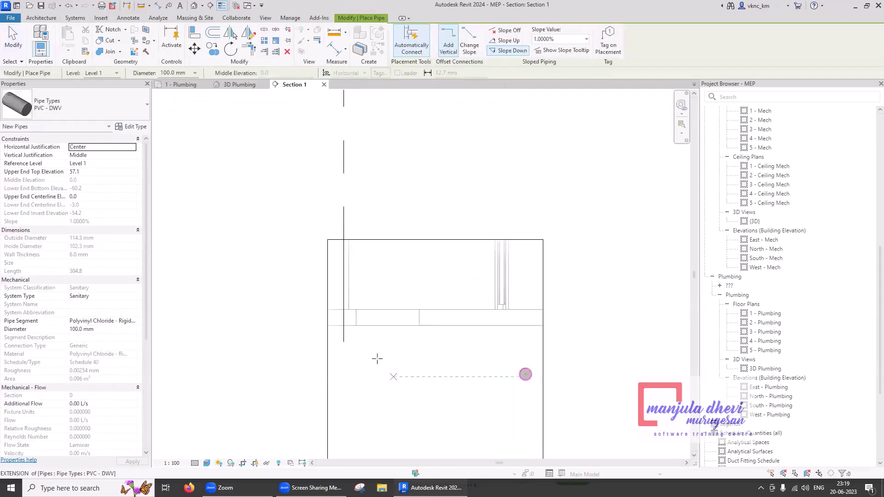
click(368, 334)
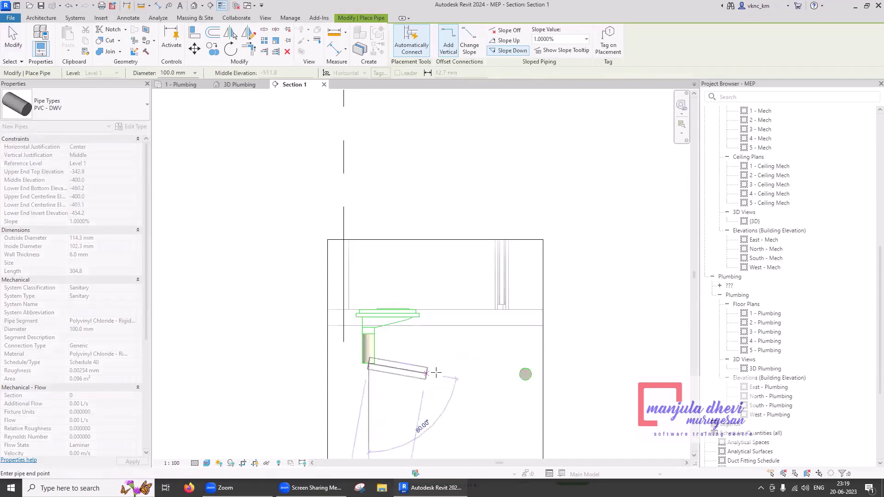
click(525, 374)
key(Escape)
key(Escape)
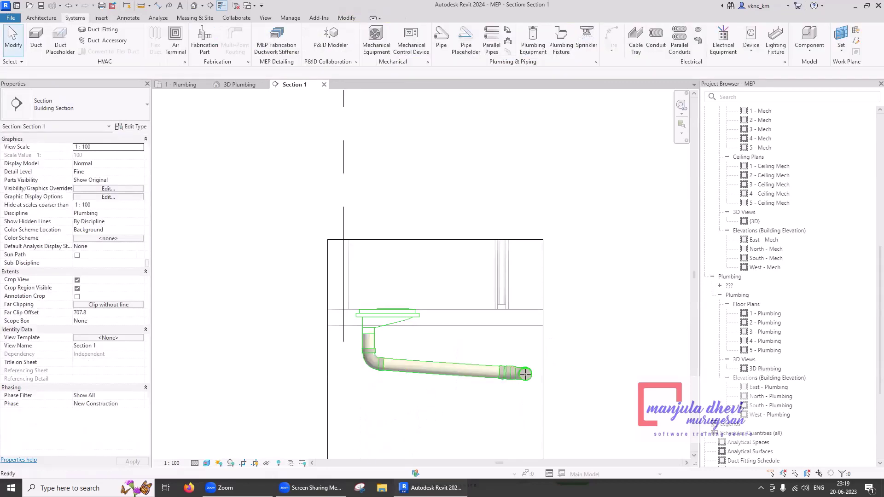
Try swapping the elbow below the closet for M_Trap P, then cancel the failed replacement
click(367, 356)
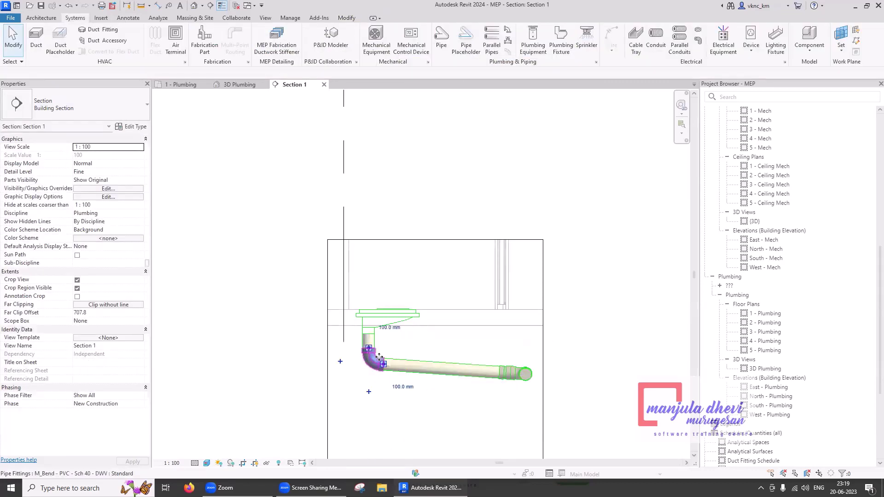
click(76, 108)
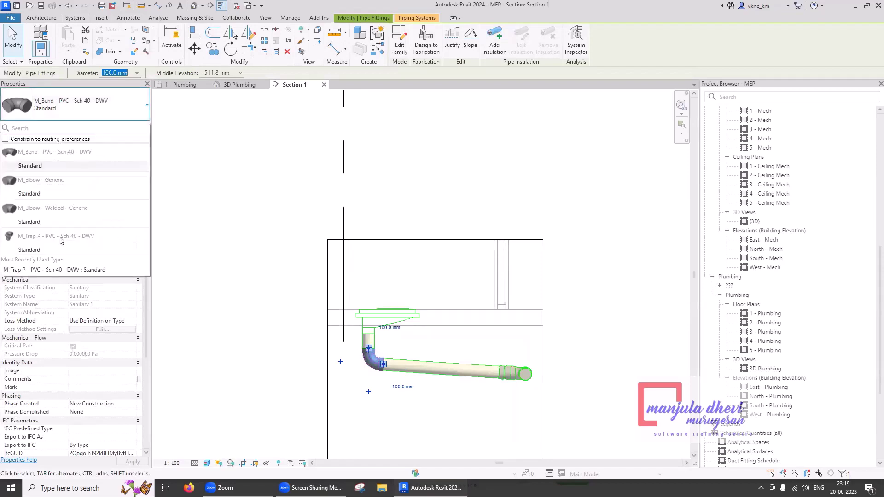
click(79, 261)
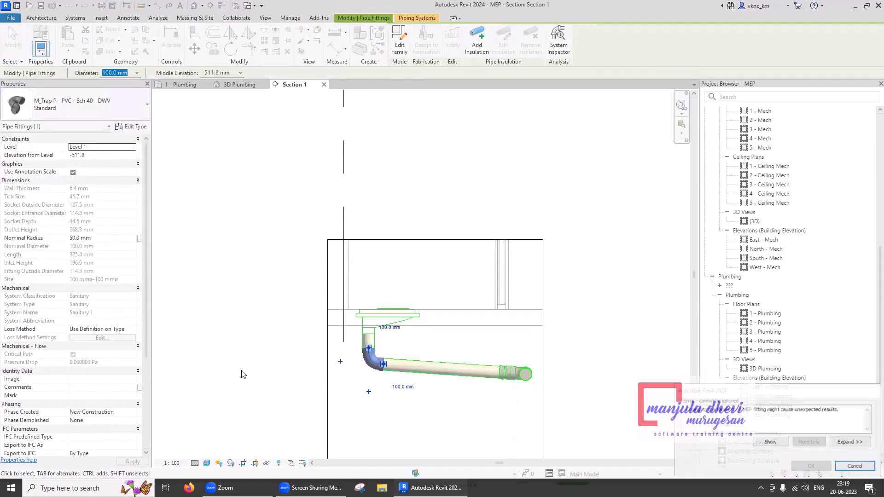
click(860, 466)
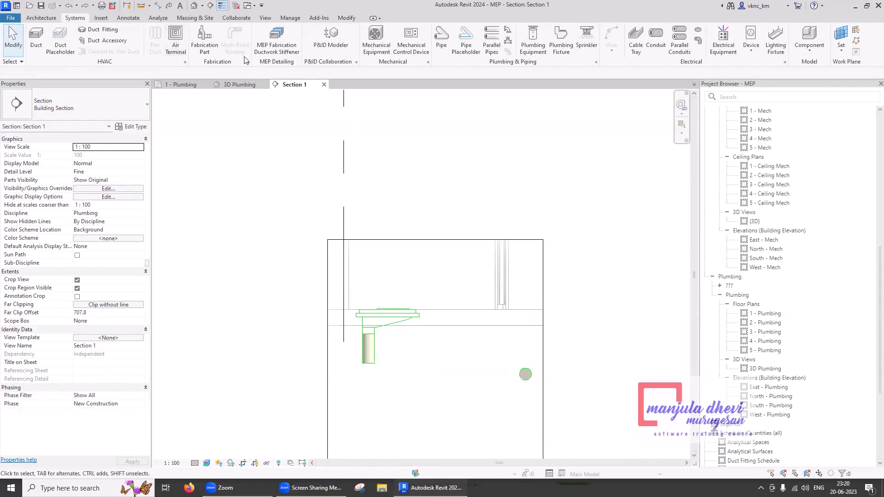
Add a short horizontal pipe at the vertical drop and change its elbow to M_Trap P - PVC - Sch 40 - DWV
click(442, 39)
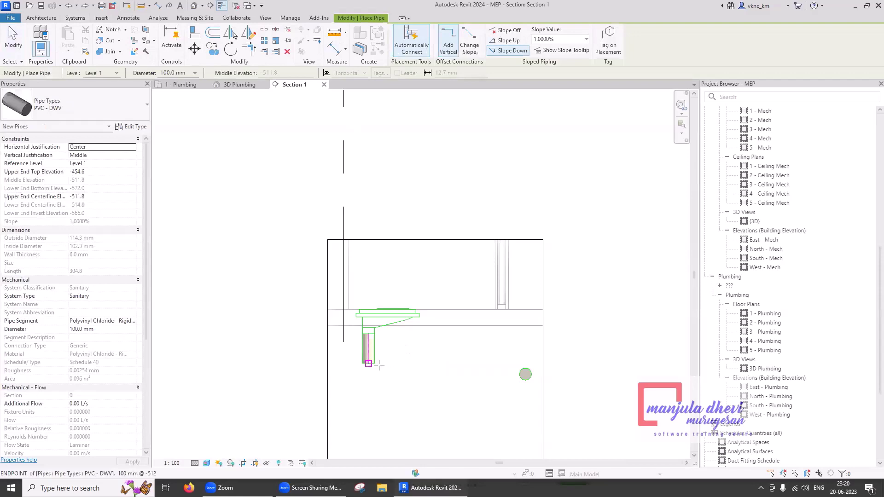
click(379, 365)
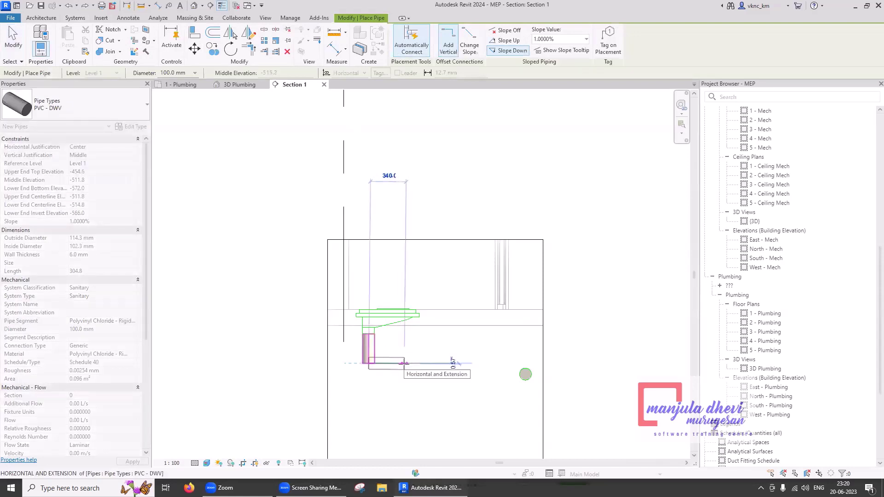
click(404, 364)
key(Escape)
key(Escape)
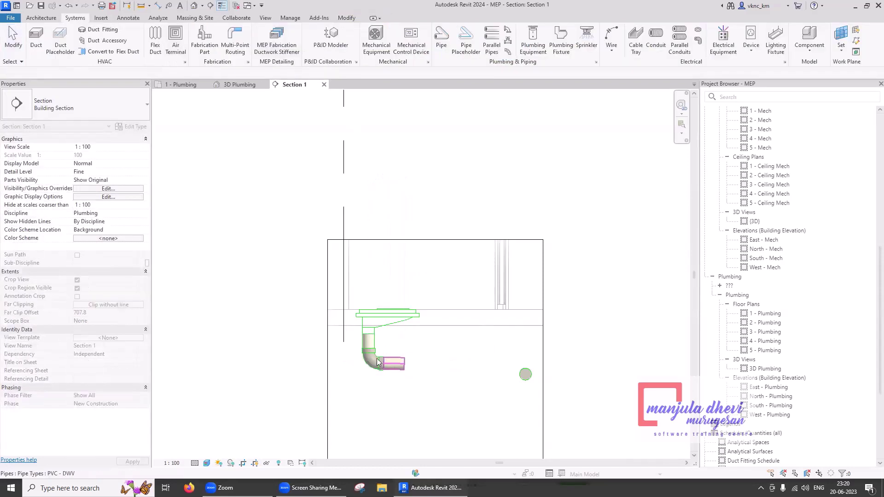
click(358, 353)
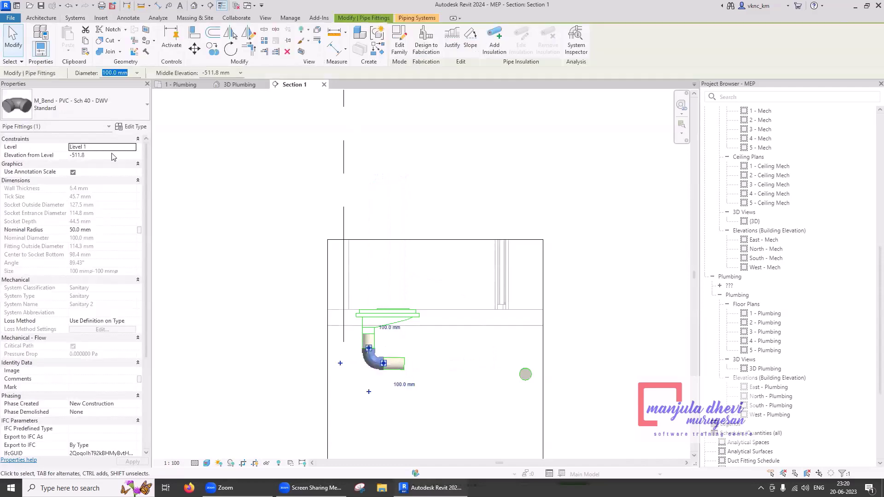
click(114, 111)
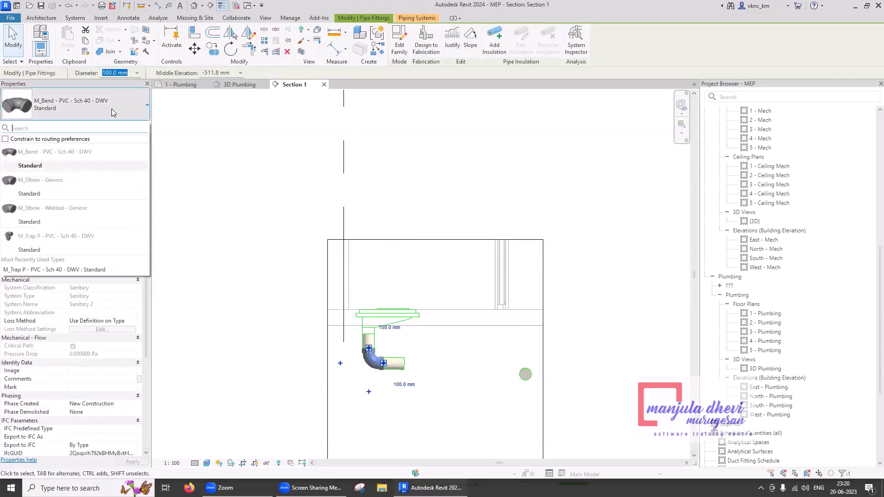
click(71, 250)
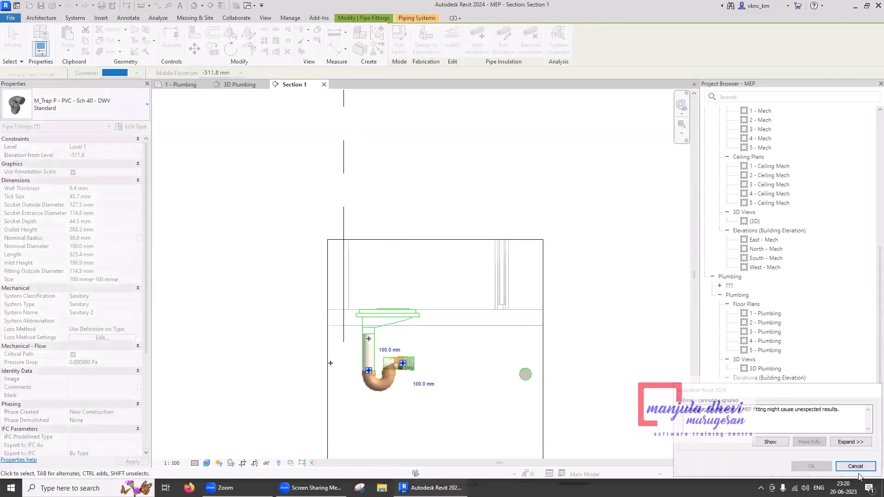
click(855, 467)
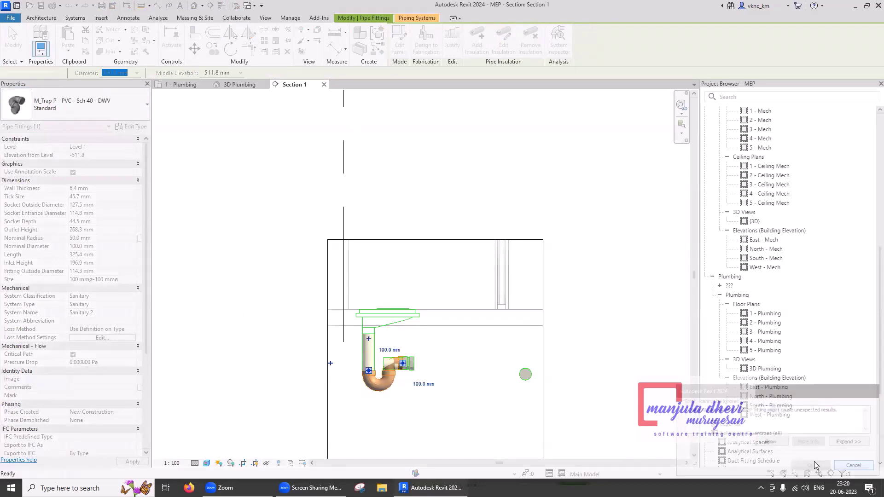
Extend a short stub from the trap outlet and replace the new elbow with the PVC P-trap
click(403, 364)
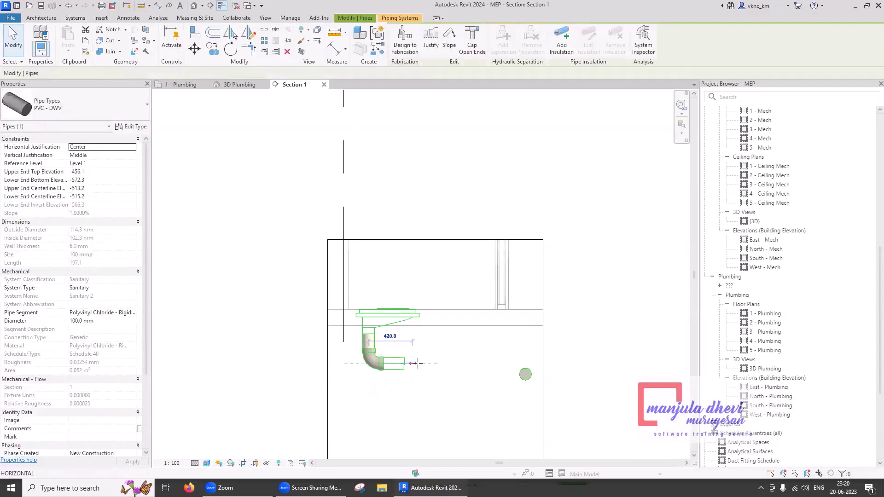
click(418, 364)
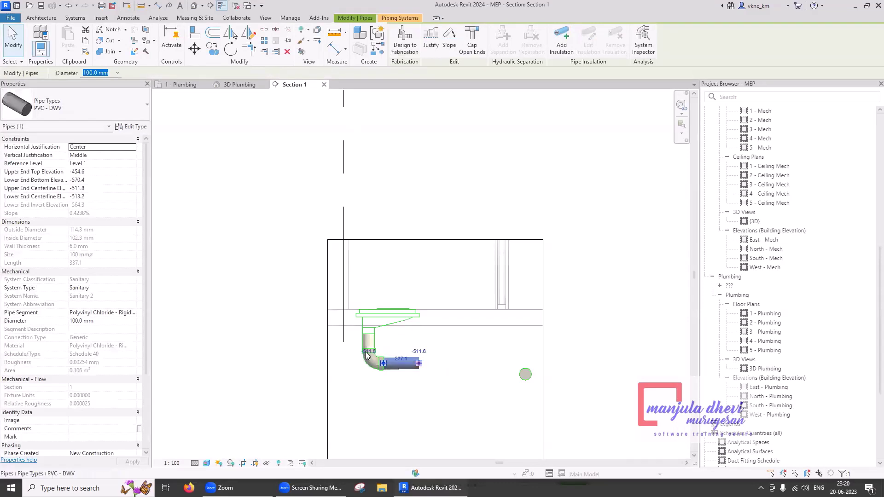
key(Escape)
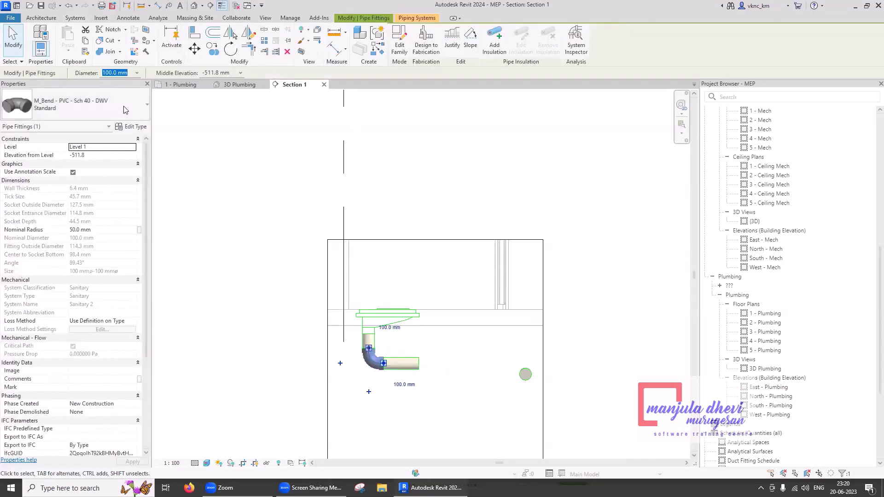
click(125, 109)
click(49, 251)
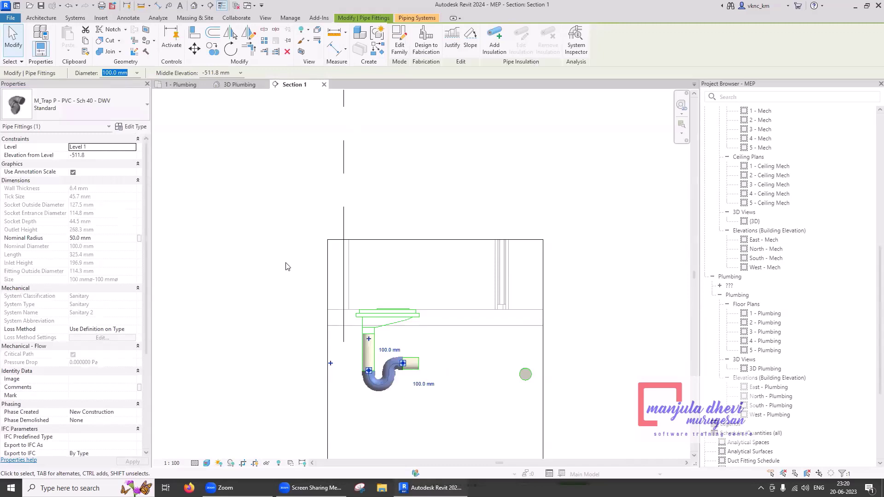
click(212, 169)
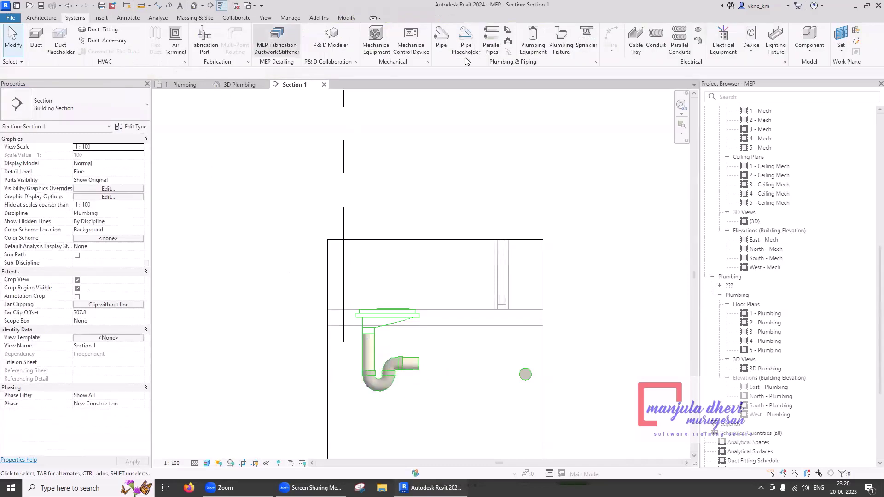
Draw a sloped 100 mm PVC - DWV pipe from the trap outlet to the main drain
click(442, 41)
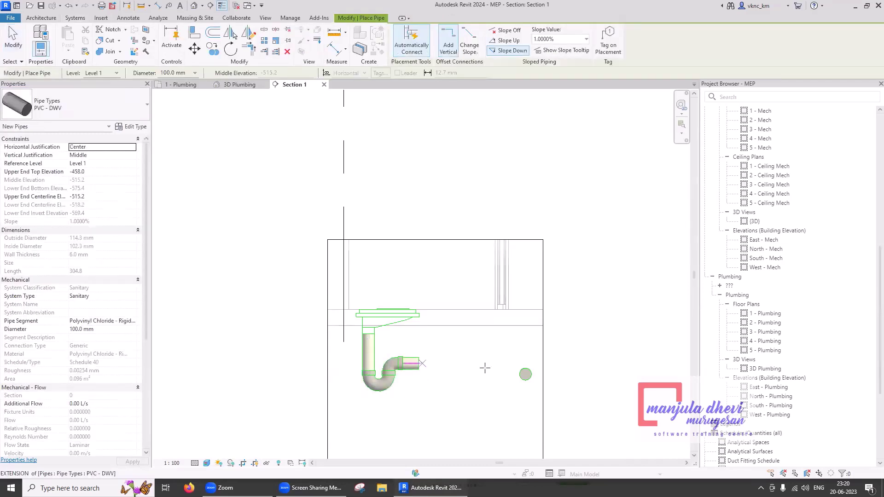
click(516, 372)
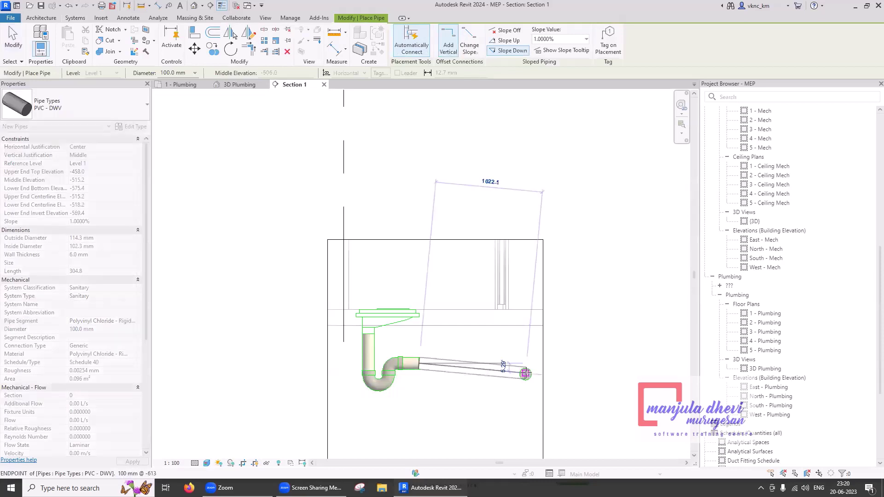
click(525, 374)
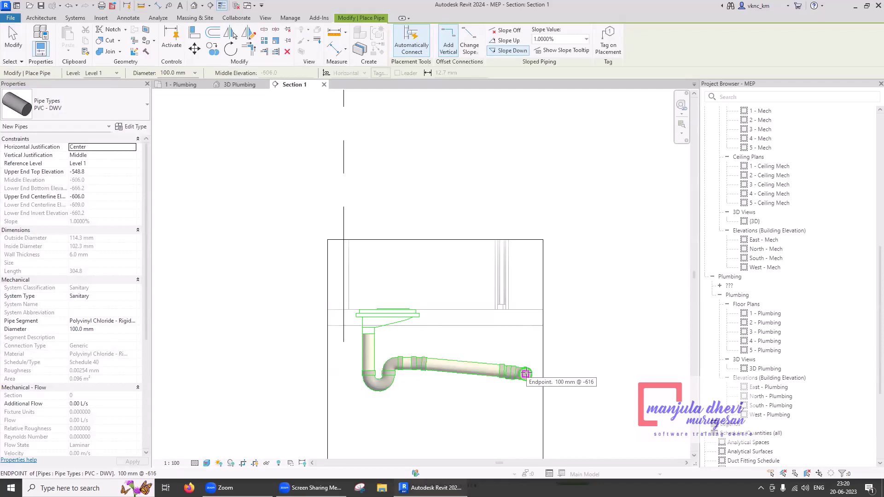
key(Escape)
key(Escape)
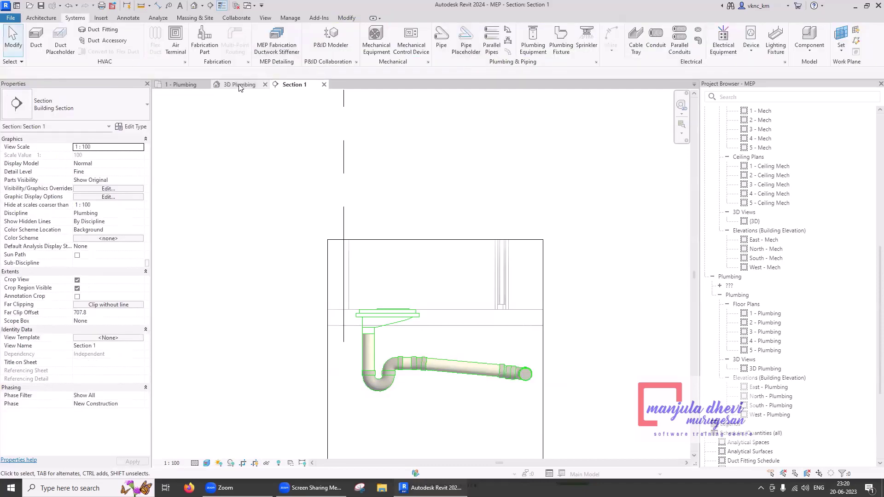
Shift the Section 1 line left onto the next water closet and reopen Section 1
click(239, 86)
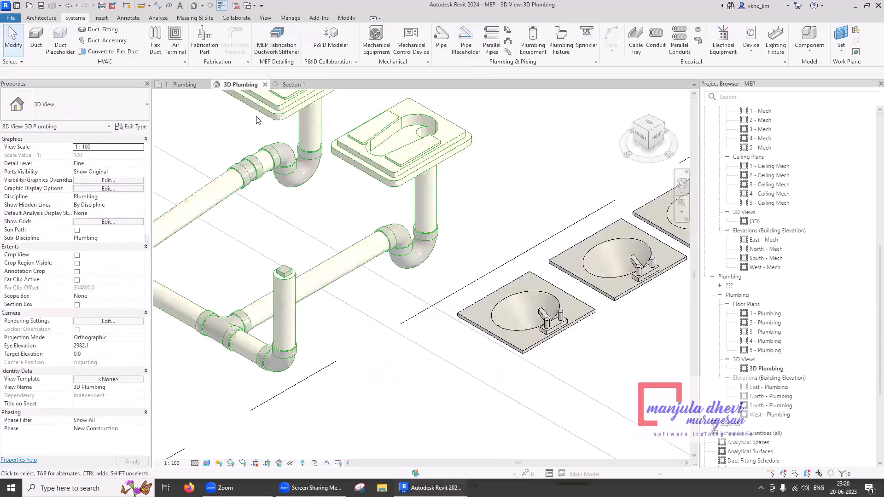
click(185, 87)
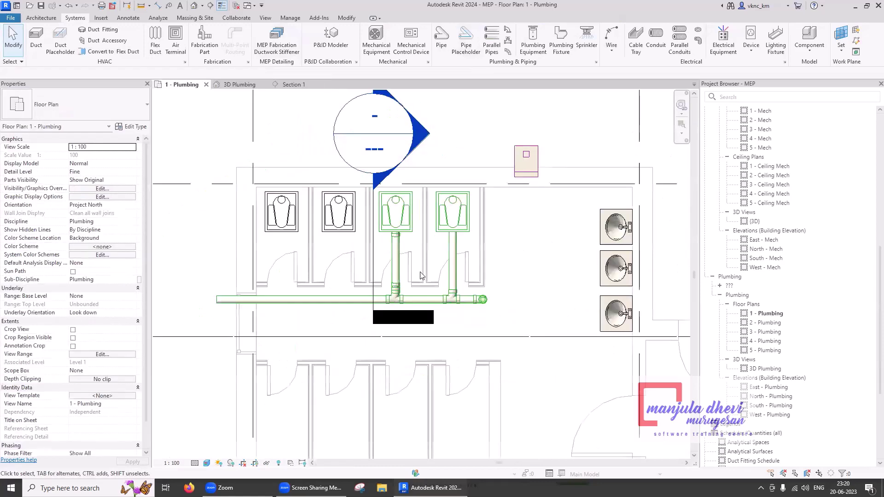
drag(373, 256, 312, 256)
double_click(284, 150)
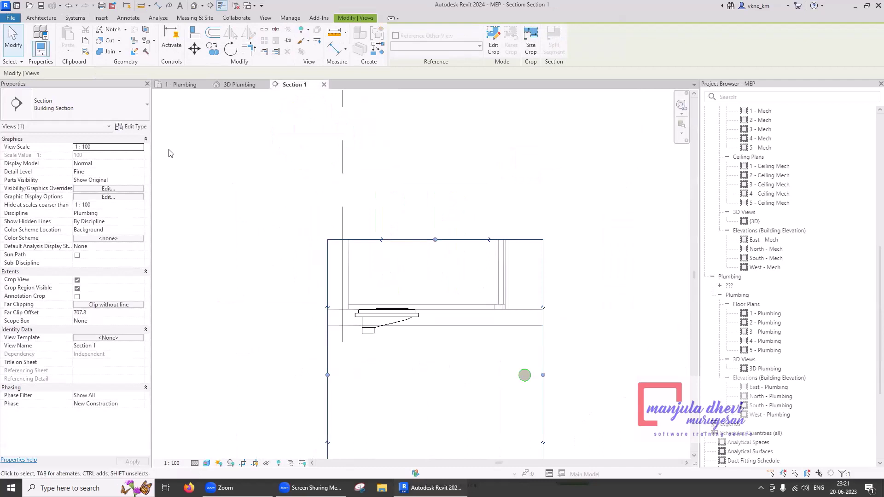
Begin a pipe at the closet outlet in Section 1, cancel it, and return to 1 - Plumbing
click(158, 112)
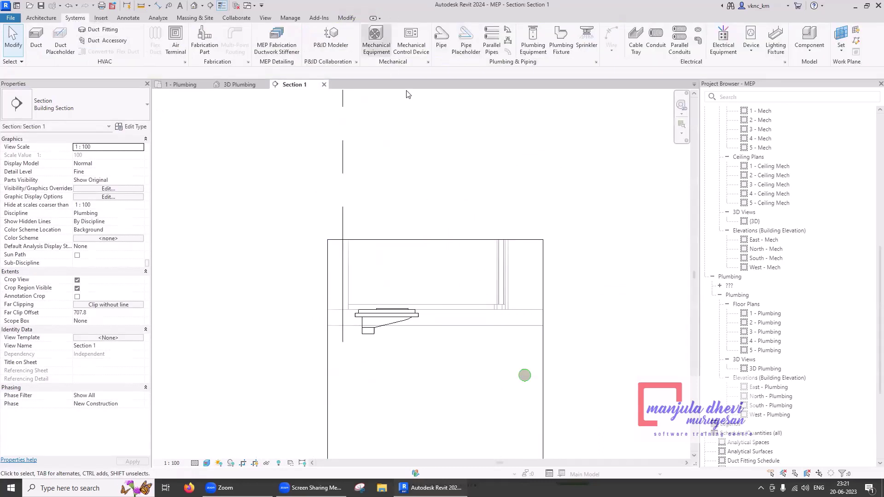
click(440, 42)
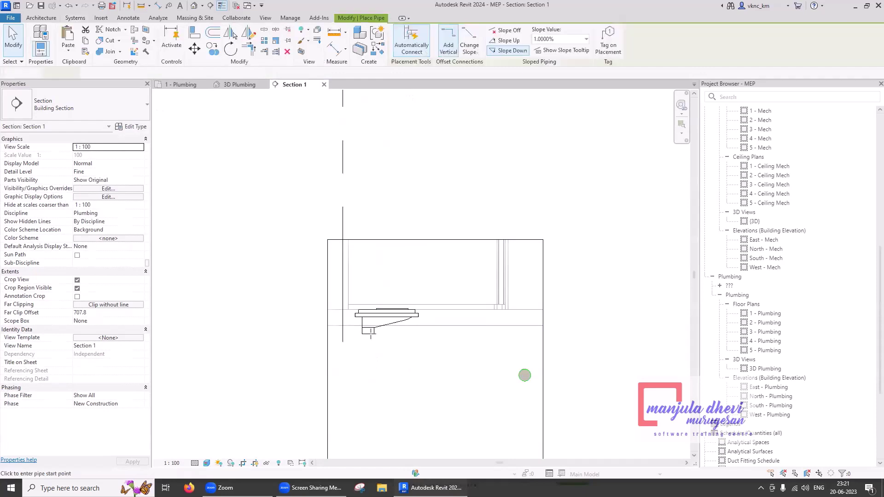
scroll(368, 329, up, 1)
click(364, 347)
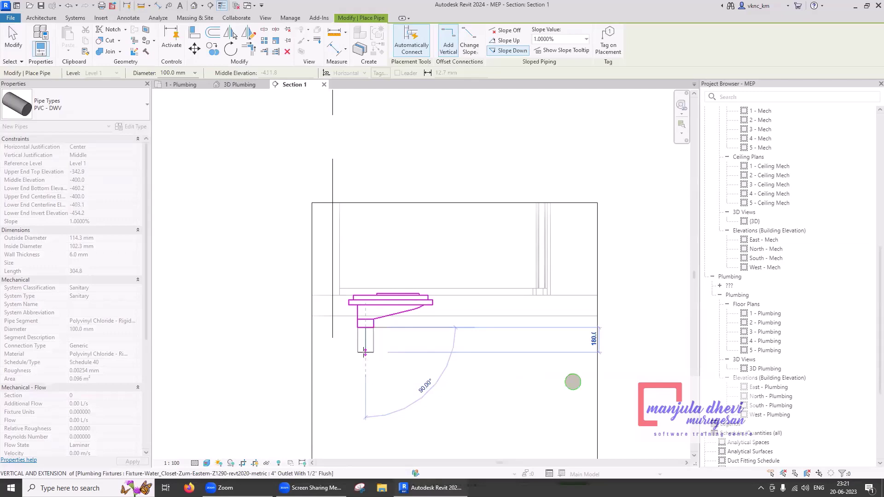
key(Escape)
key(Escape)
click(177, 85)
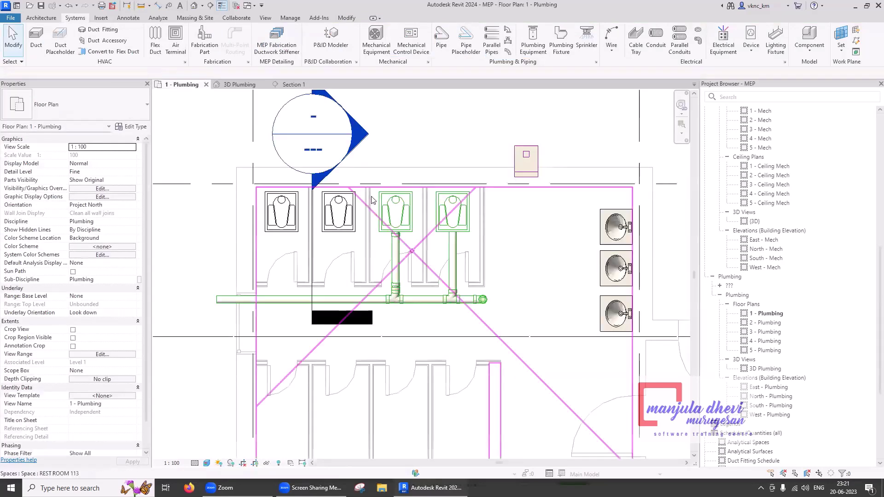
Window-select the third water closet in the 1 - Plumbing plan
click(374, 200)
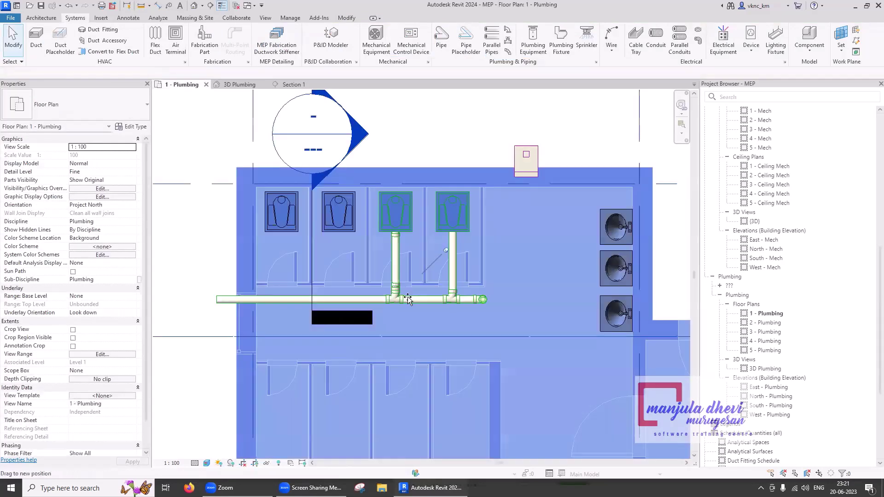
key(Escape)
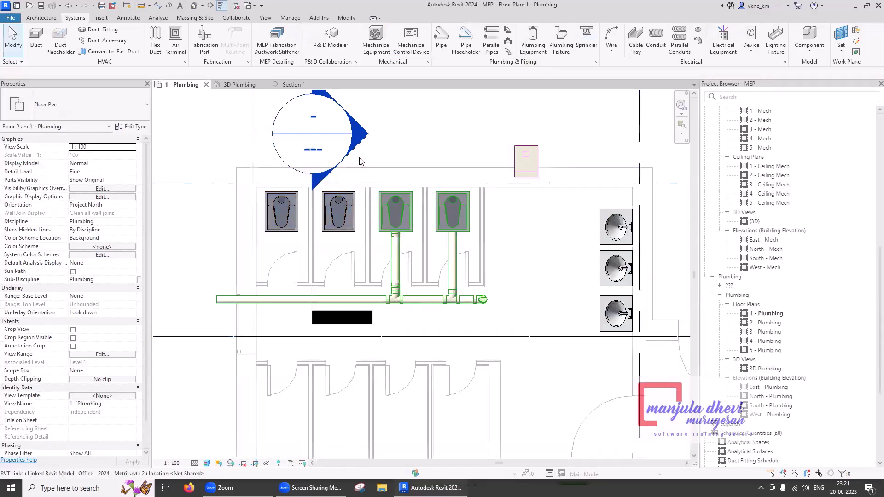
drag(410, 245, 436, 329)
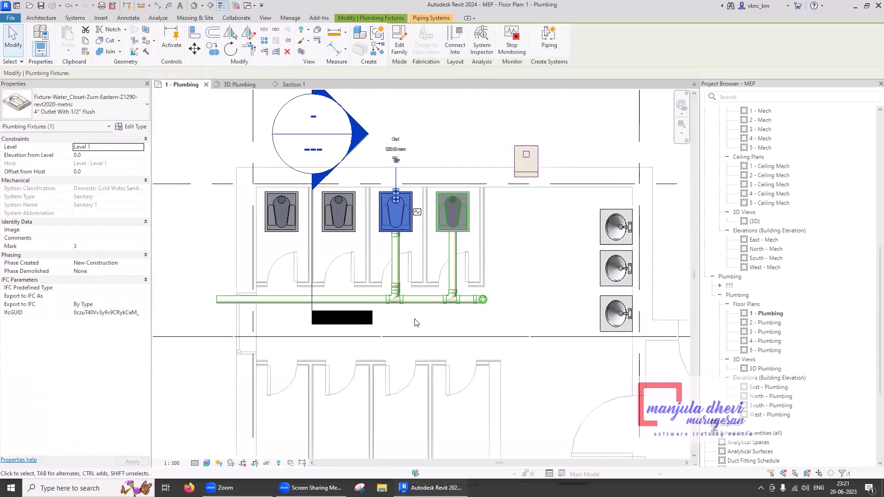
click(368, 151)
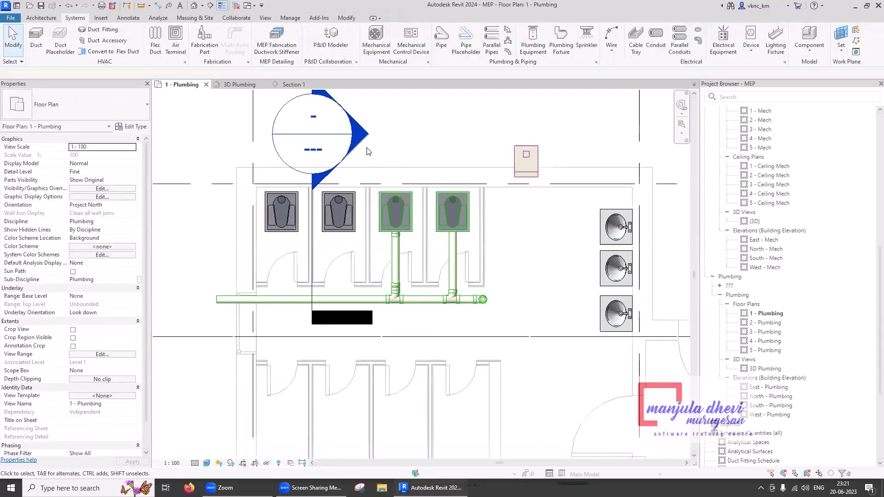
drag(366, 149, 447, 342)
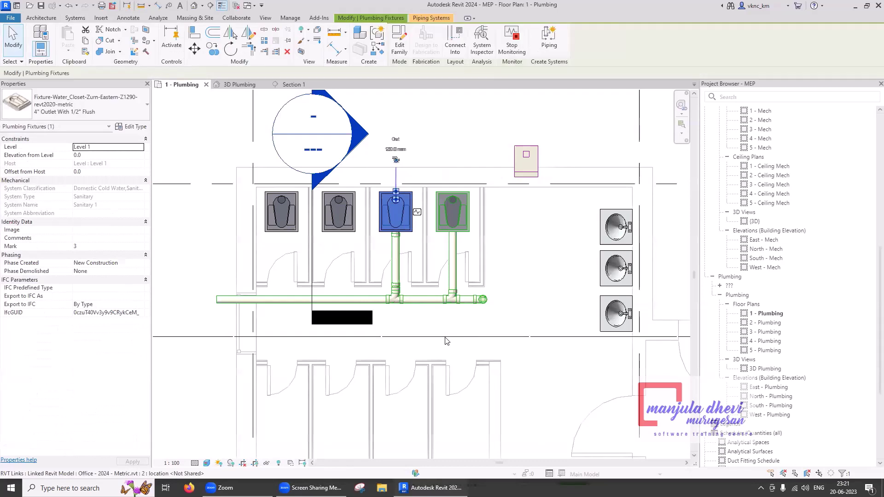
Inspect the closet's vertical pipe and branch in the 3D Plumbing view
click(229, 86)
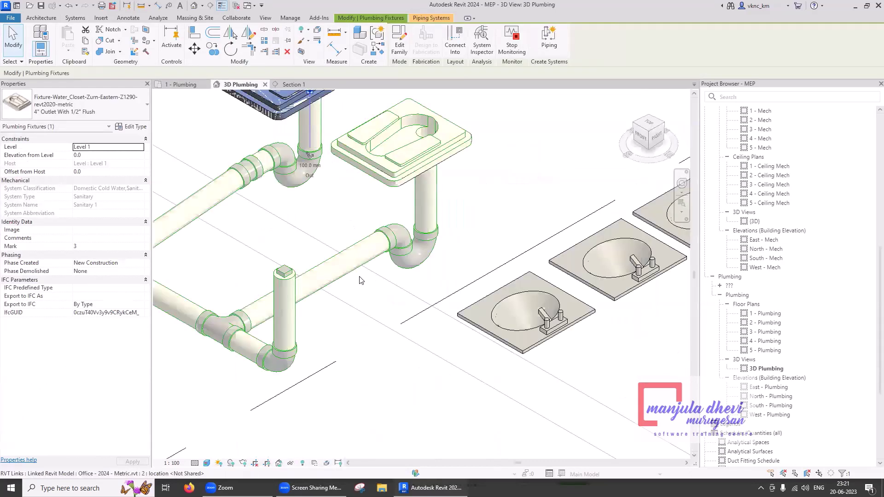
click(362, 280)
scroll(362, 179, up, 3)
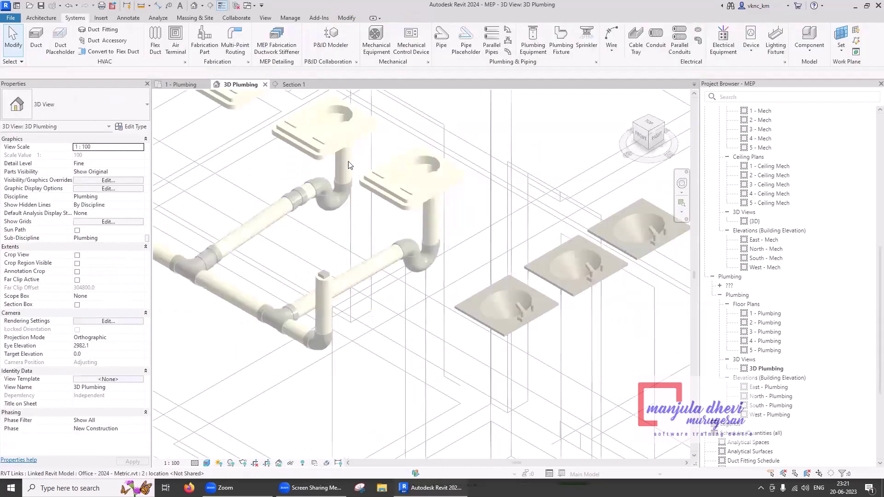
click(342, 199)
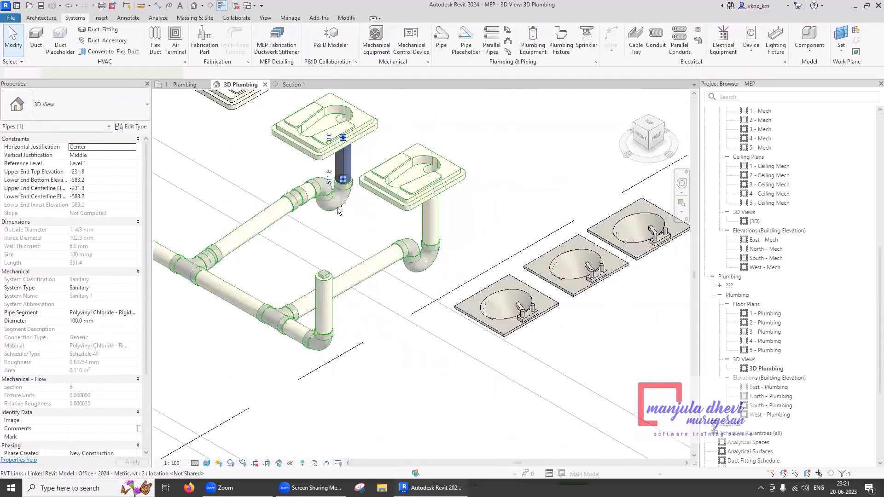
ctrl+click(329, 203)
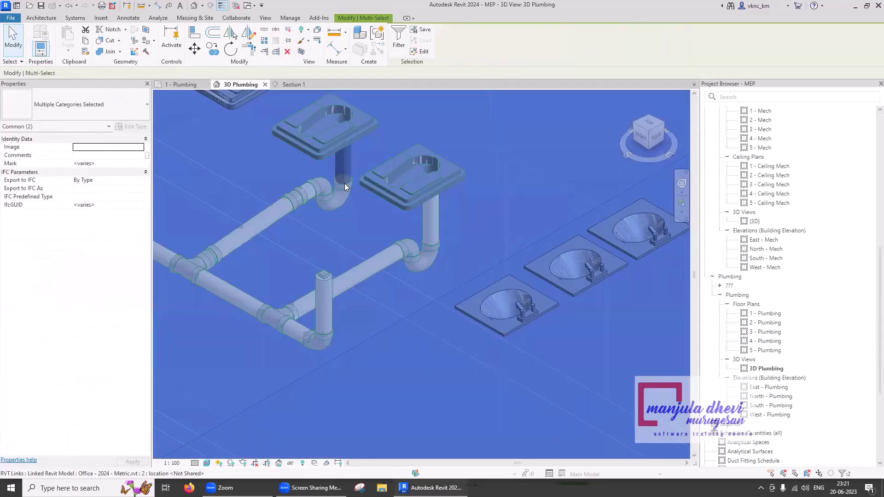
key(Escape)
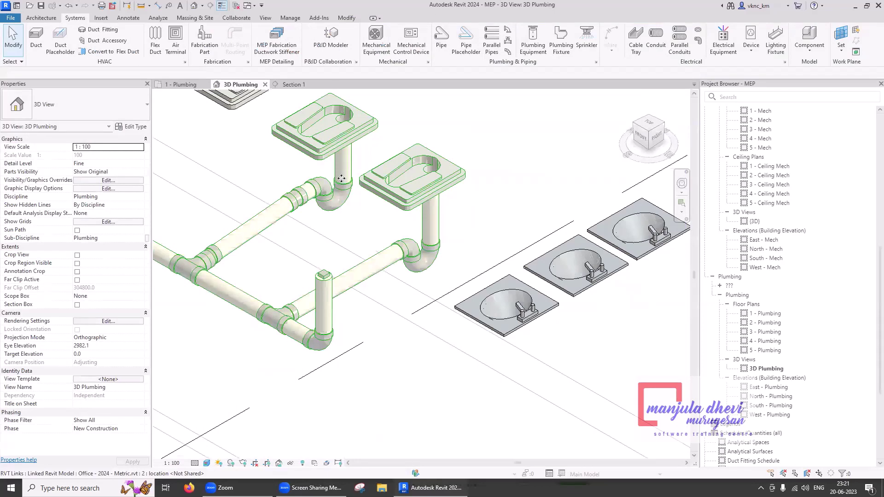
Select the third closet's vertical pipe, trap elbow and bend fitting, excluding the linked model
click(337, 184)
key(Escape)
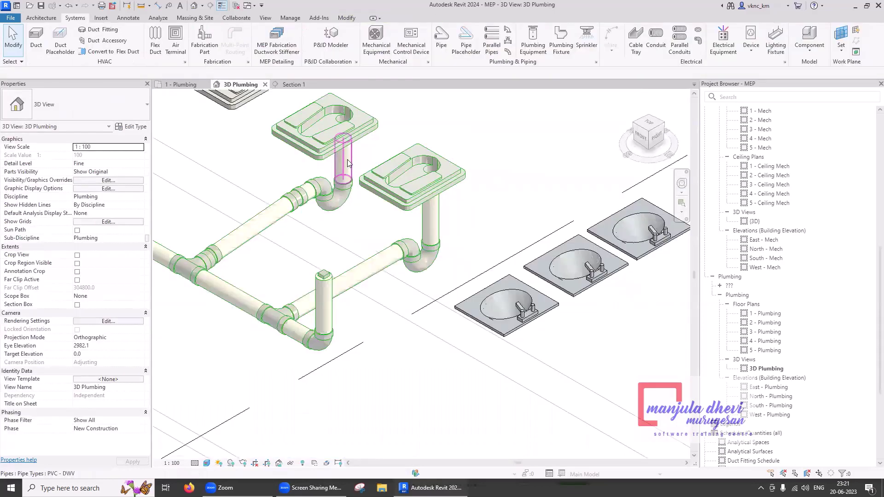
click(347, 162)
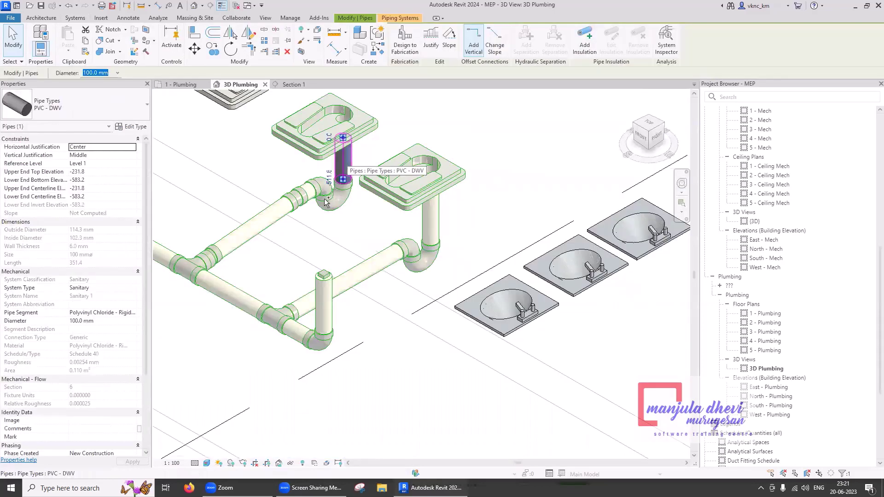
ctrl+click(338, 205)
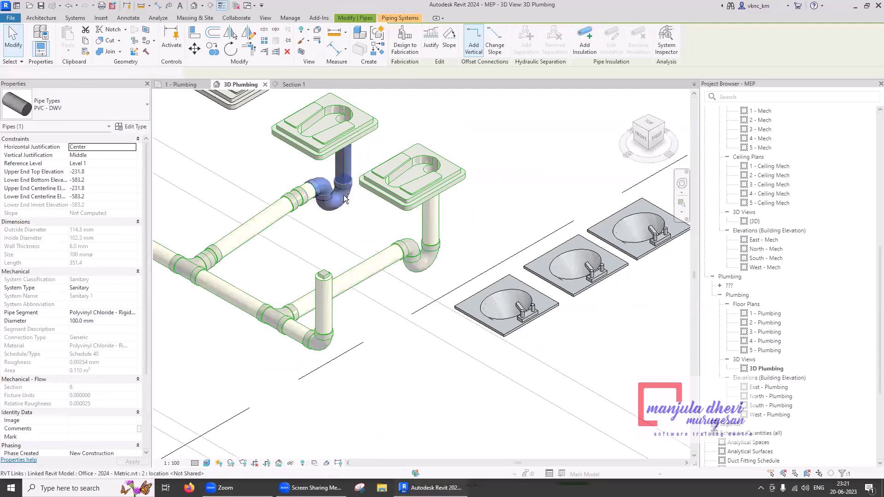
ctrl+click(318, 199)
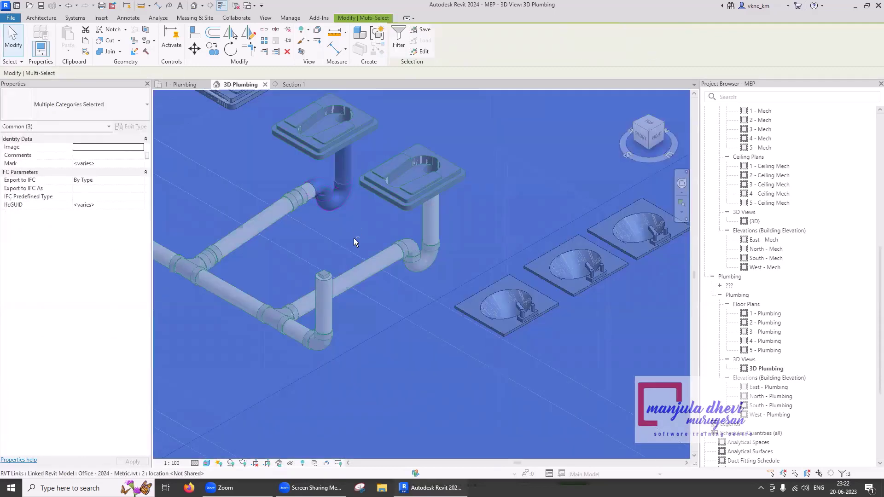
shift+click(345, 241)
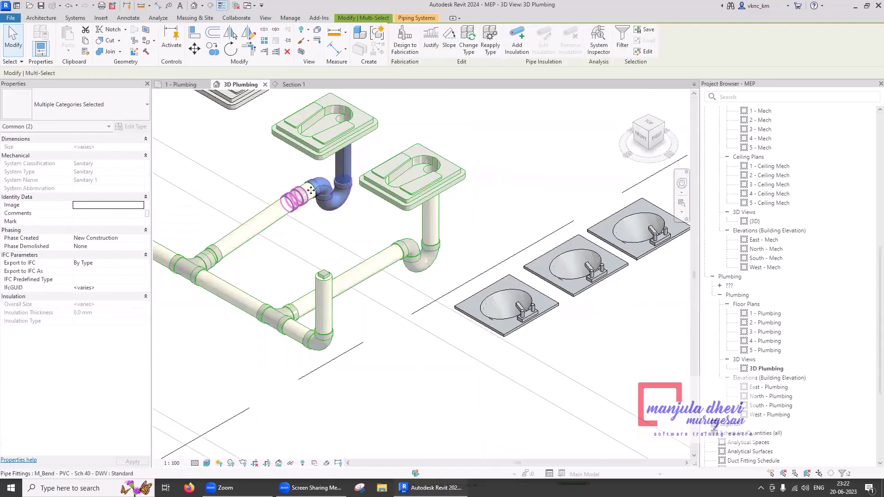
ctrl+click(311, 190)
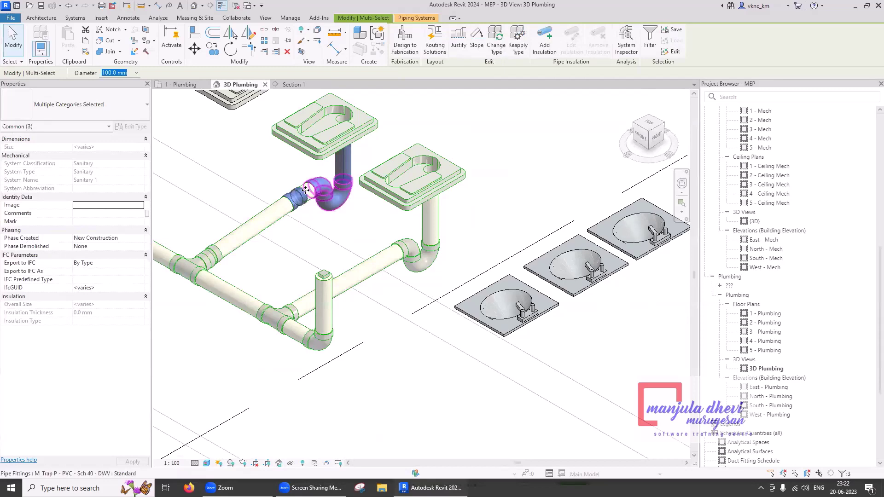
Add the short pipe segment and the sloped branch pipe to the selection
scroll(306, 191, up, 2)
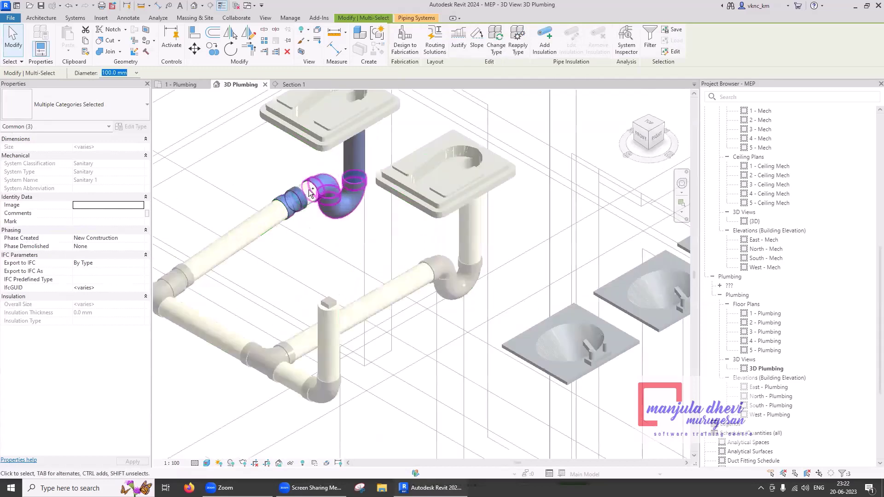
scroll(311, 188, up, 2)
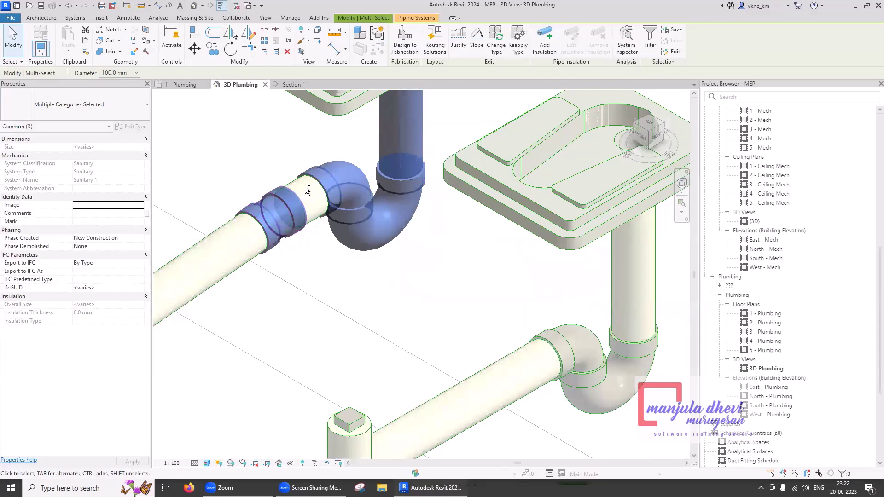
ctrl+click(313, 220)
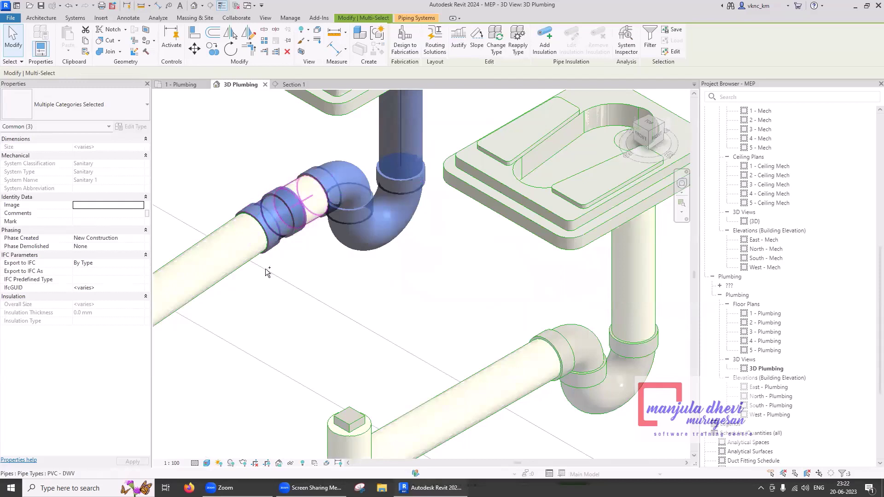
ctrl+click(237, 270)
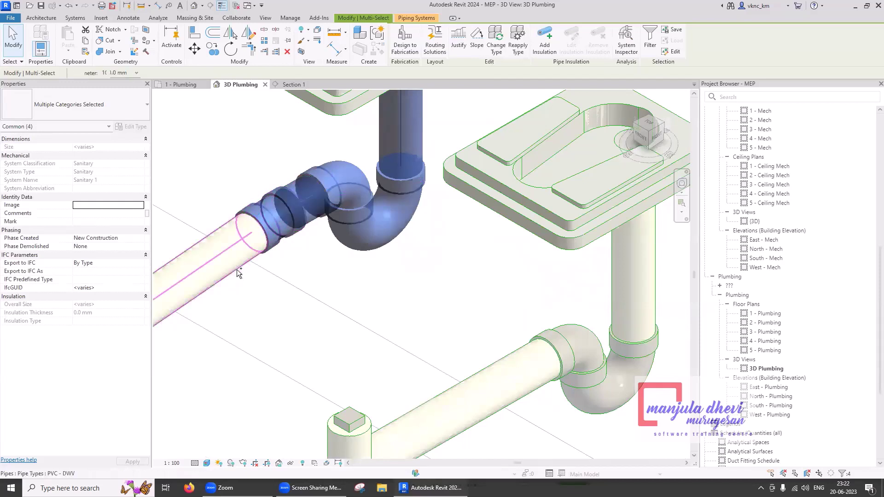
shift+middle_drag(429, 237, 431, 236)
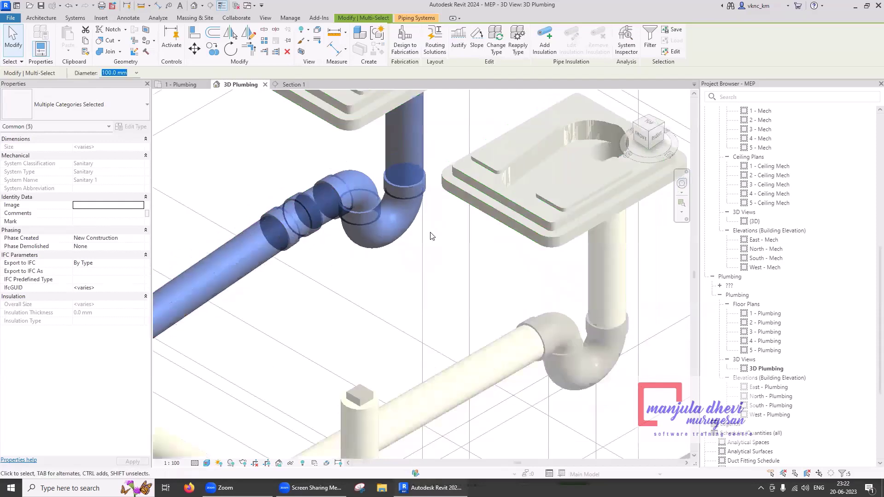
scroll(432, 236, down, 3)
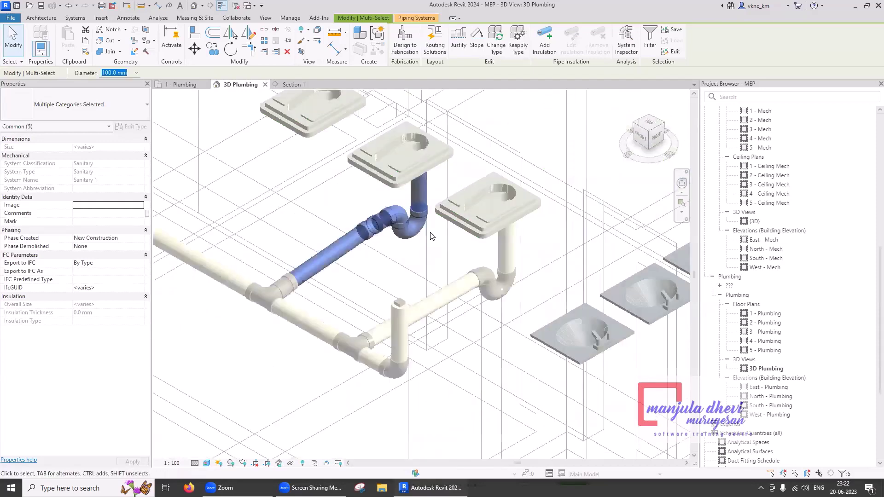
scroll(431, 236, down, 2)
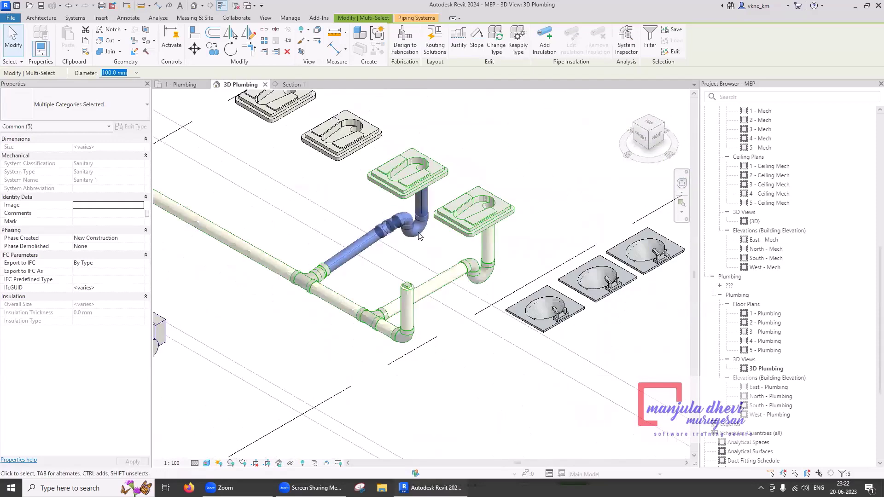
In the 1 - Plumbing plan, copy the trapped branch to under the water closet on the left
click(179, 85)
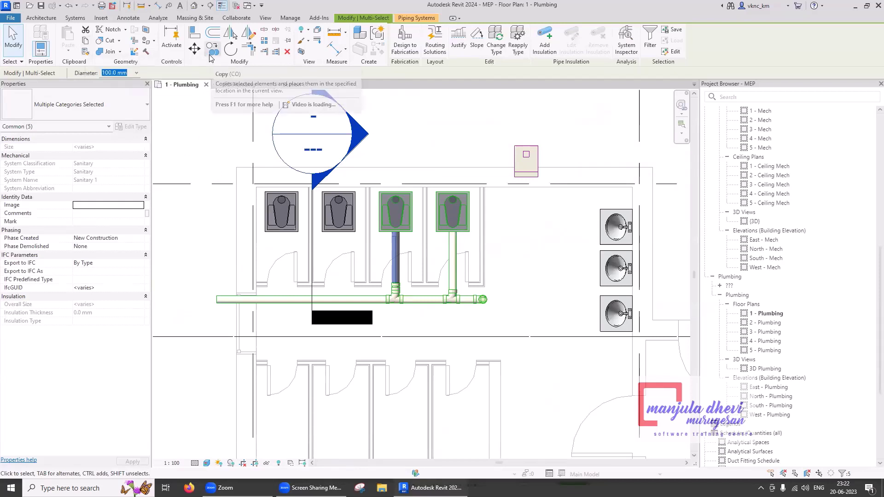
click(301, 228)
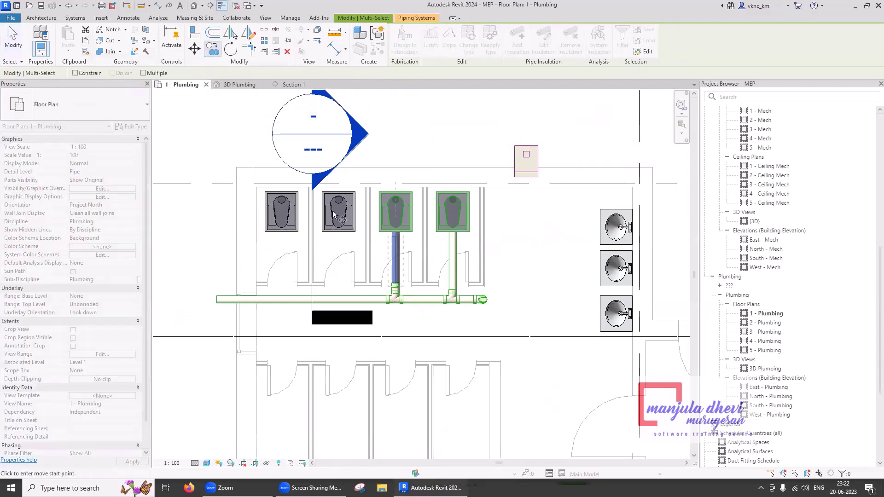
scroll(423, 203, up, 2)
scroll(393, 205, up, 1)
scroll(382, 199, up, 1)
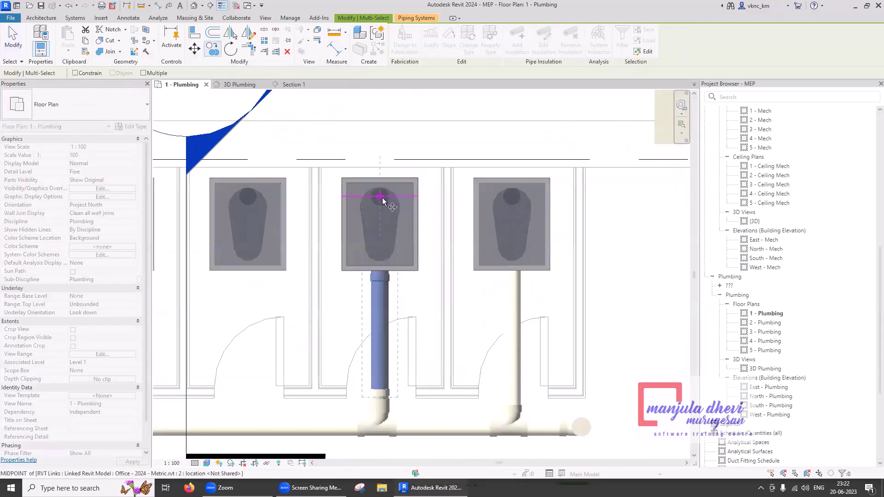
click(248, 197)
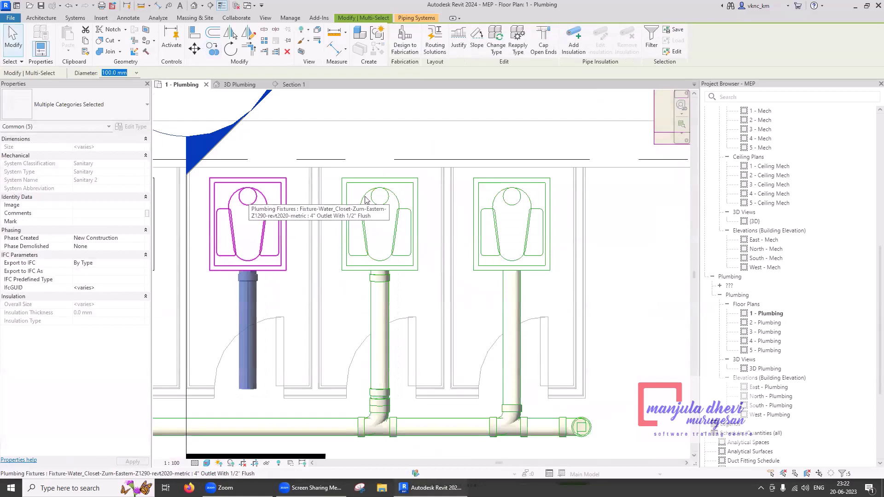
click(256, 116)
click(242, 87)
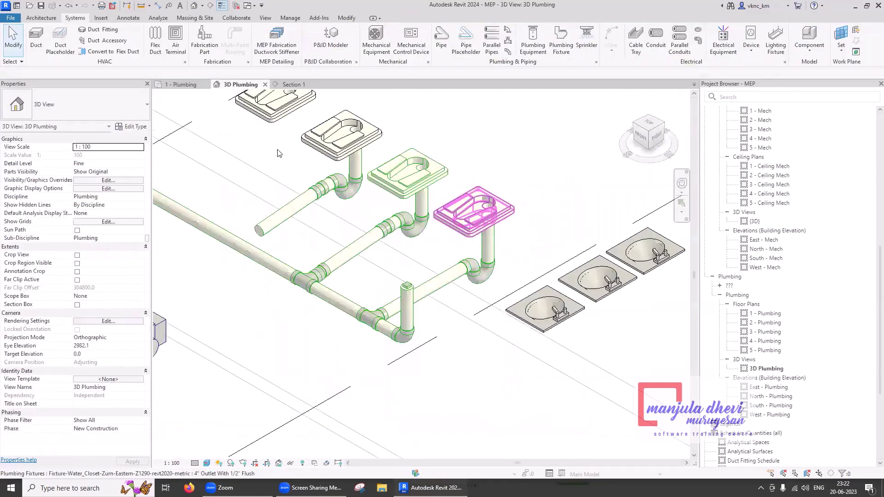
Try extending the copied branch to the main drain with Trim/Extend Multiple Elements, then cancel
scroll(458, 220, down, 2)
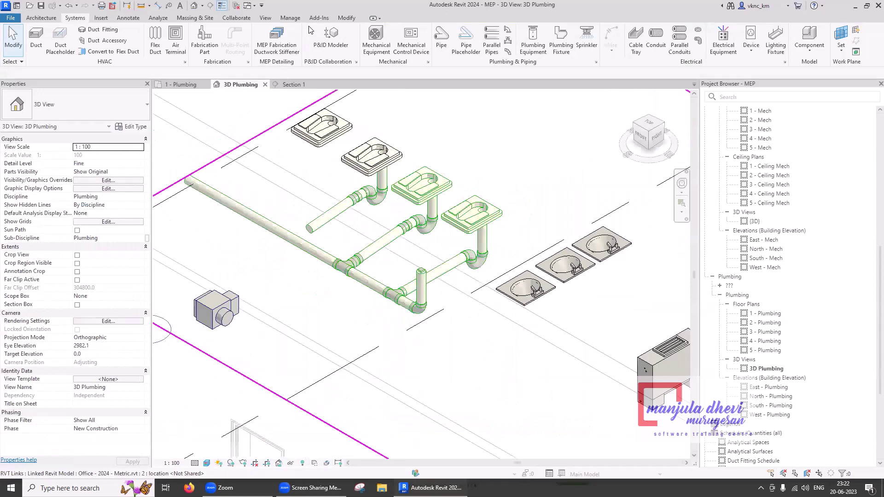
click(346, 18)
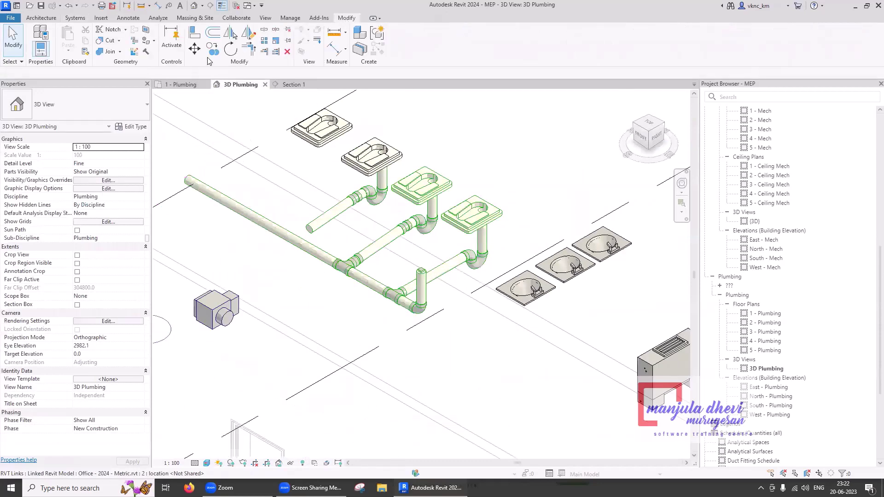
click(264, 51)
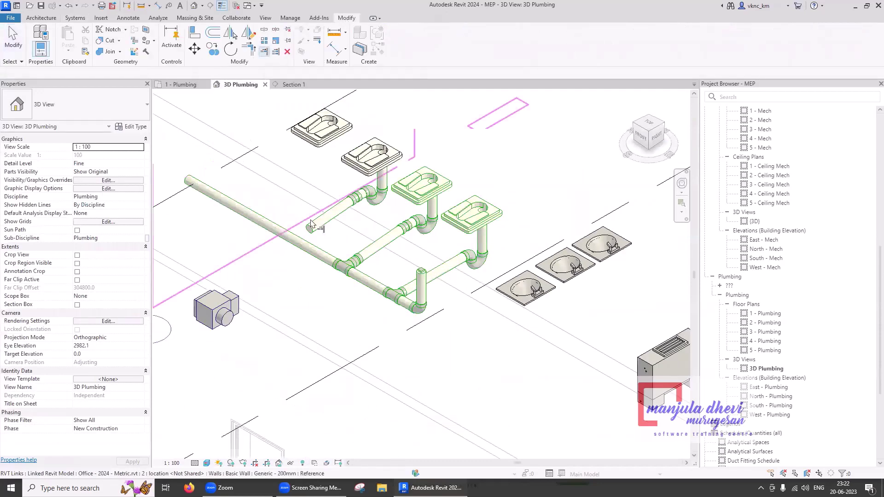
click(308, 247)
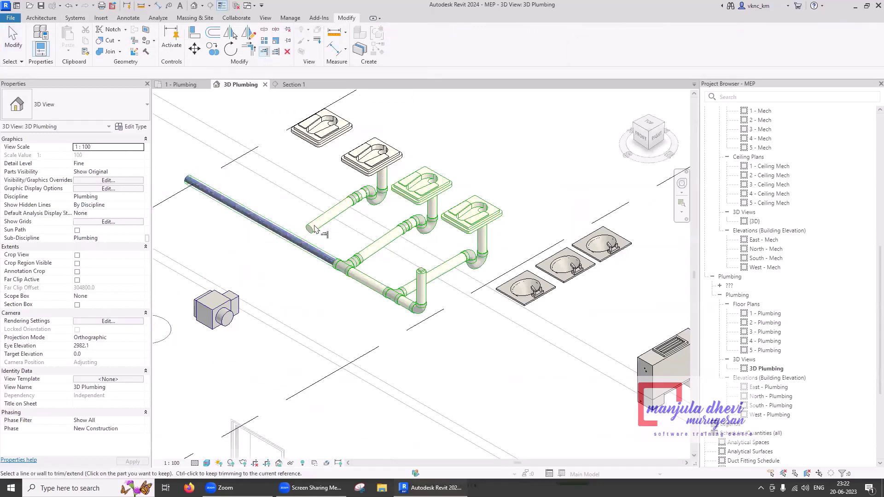
key(Escape)
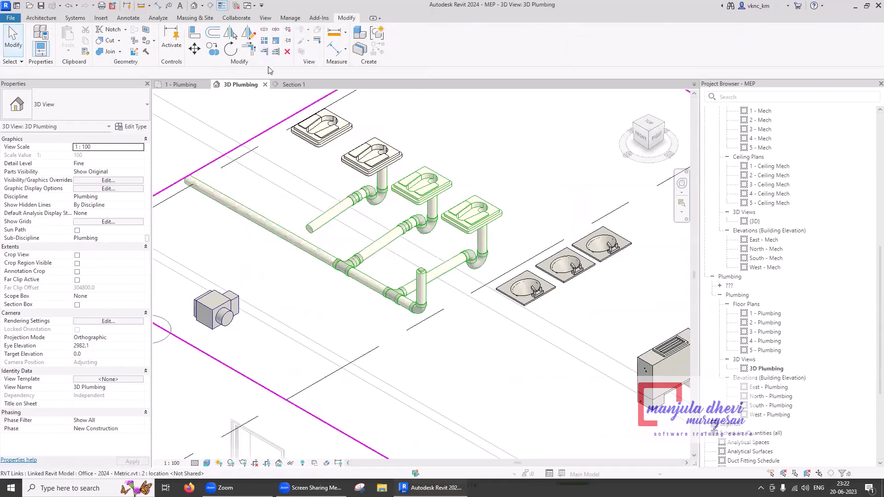
key(Escape)
Retry the extend with TR, picking the main drain as reference, back on the 1 - Plumbing plan
key(t)
key(r)
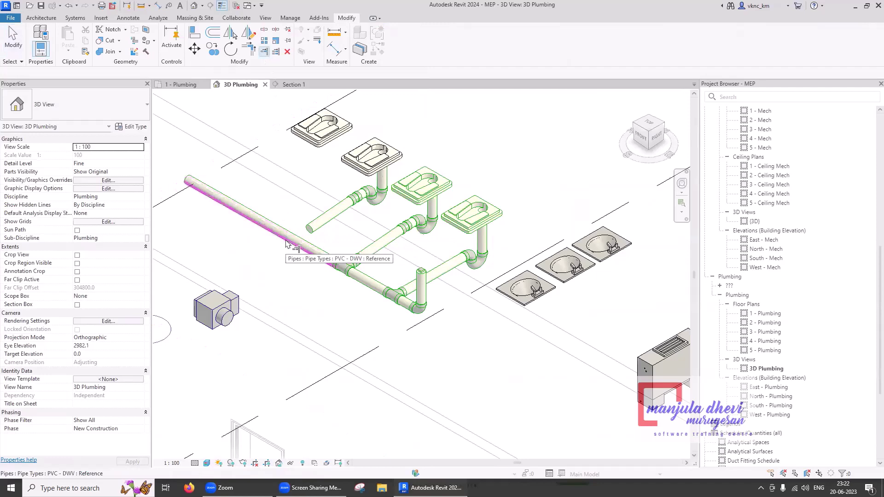
click(309, 231)
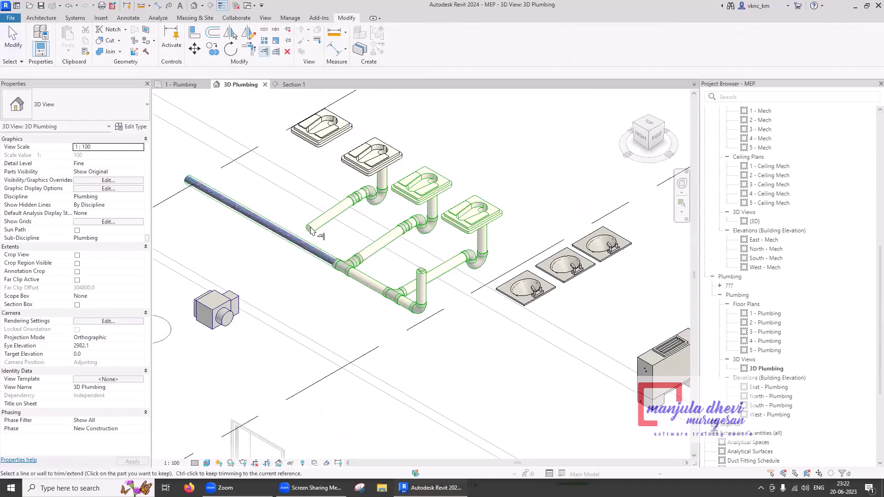
click(184, 87)
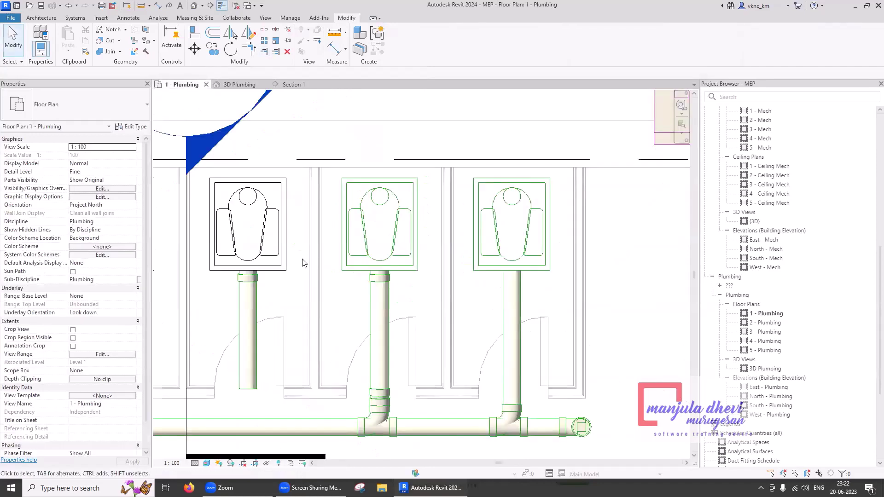
Stretch the copied vertical branch pipe onto the main drain so it joins with a tee
scroll(338, 216, down, 2)
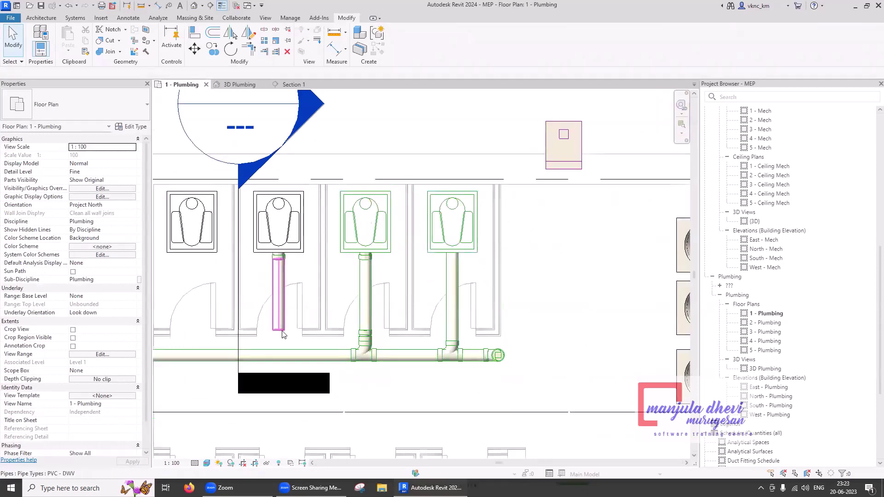
click(279, 331)
mouse_move(279, 345)
mouse_down()
mouse_move(278, 354)
mouse_move(319, 346)
mouse_up()
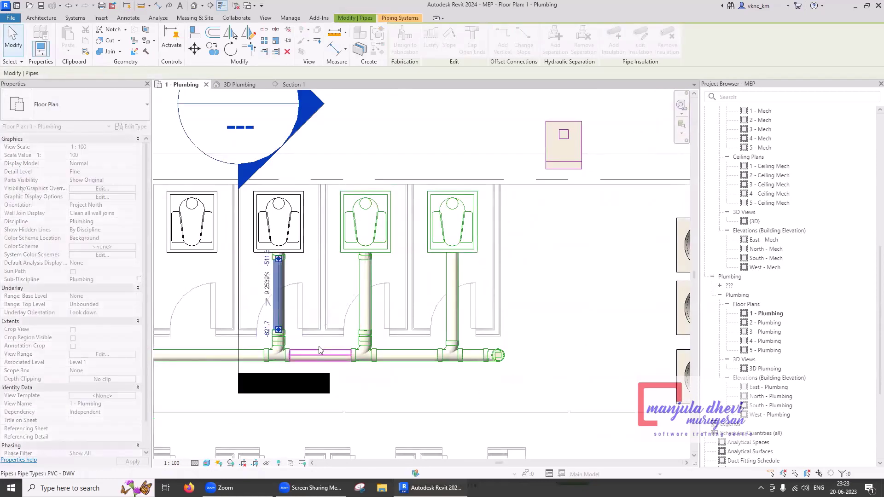
key(Escape)
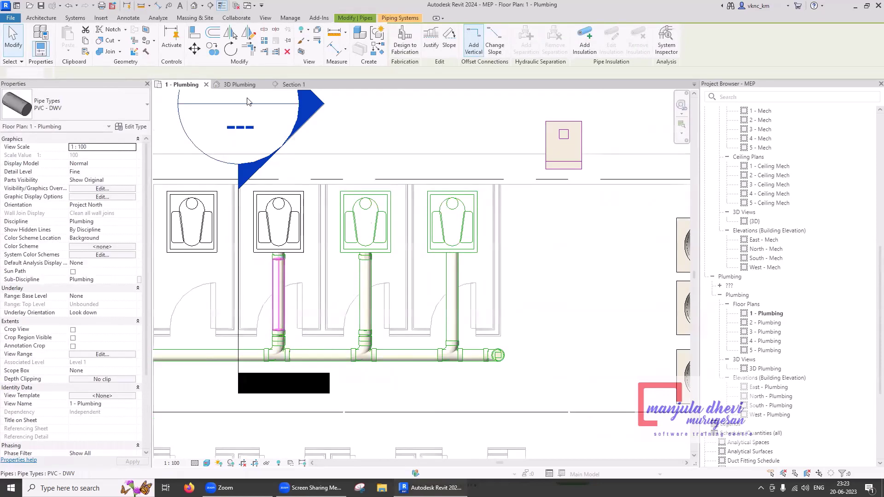
click(244, 85)
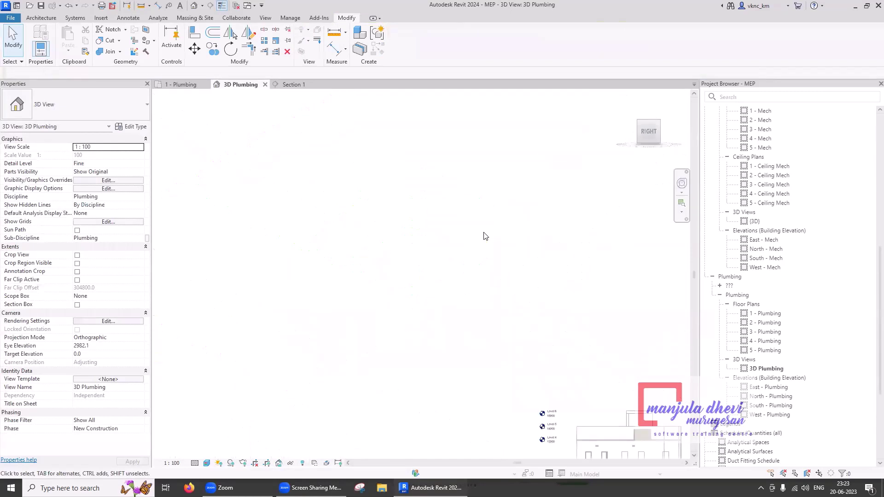
Turn the 3D Plumbing view to BACK and zoom in on the closet branches below Level 1
scroll(476, 323, up, 5)
scroll(474, 326, up, 2)
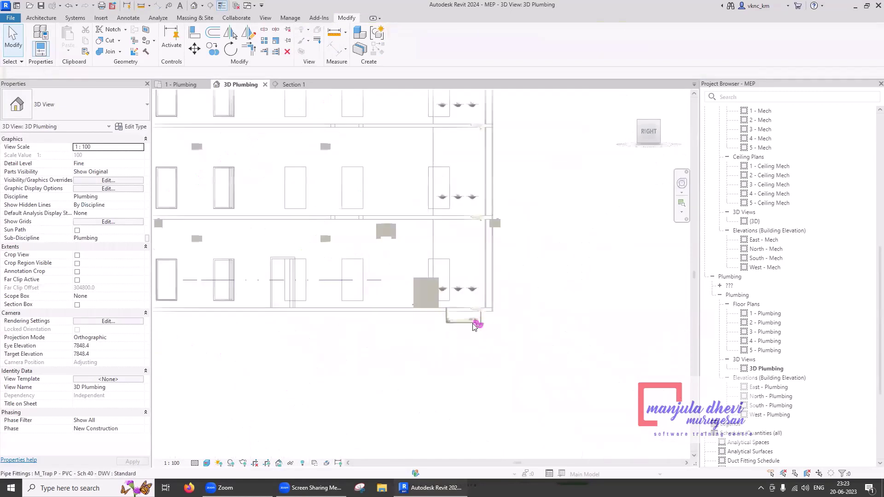
scroll(475, 320, up, 2)
scroll(503, 310, up, 2)
scroll(504, 309, up, 1)
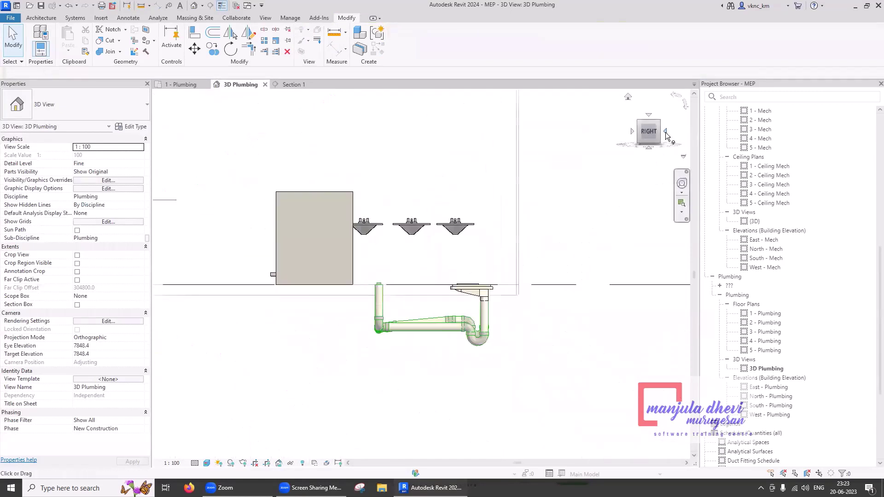
click(666, 135)
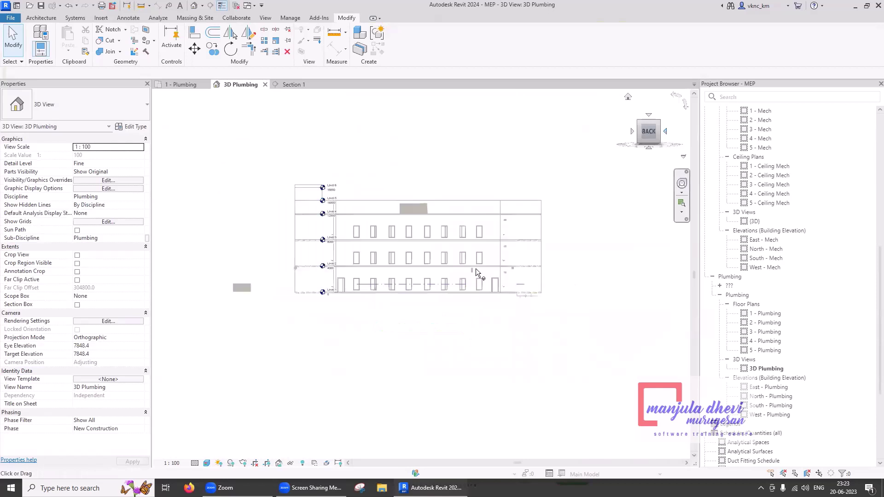
scroll(361, 335, up, 1)
scroll(376, 339, up, 1)
scroll(335, 332, up, 1)
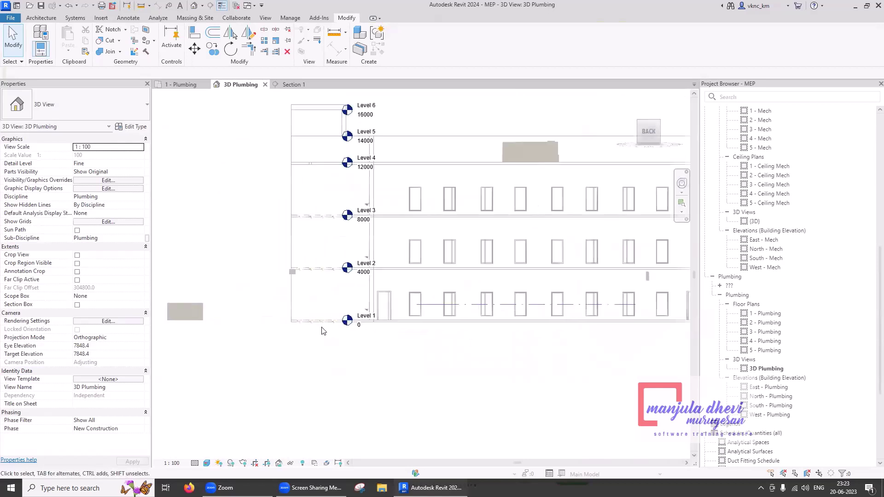
scroll(322, 329, up, 1)
scroll(274, 303, down, 2)
scroll(507, 311, up, 2)
scroll(508, 311, up, 2)
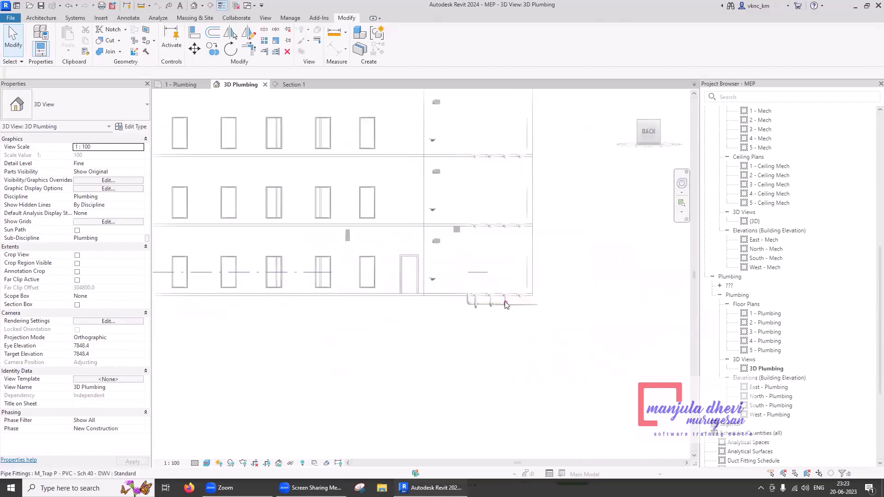
scroll(507, 304, up, 2)
scroll(506, 299, up, 2)
scroll(506, 298, up, 2)
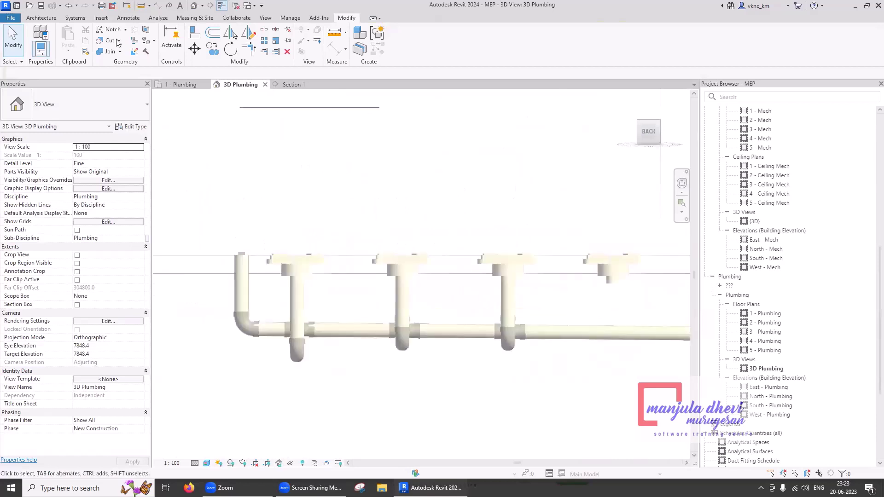
click(150, 19)
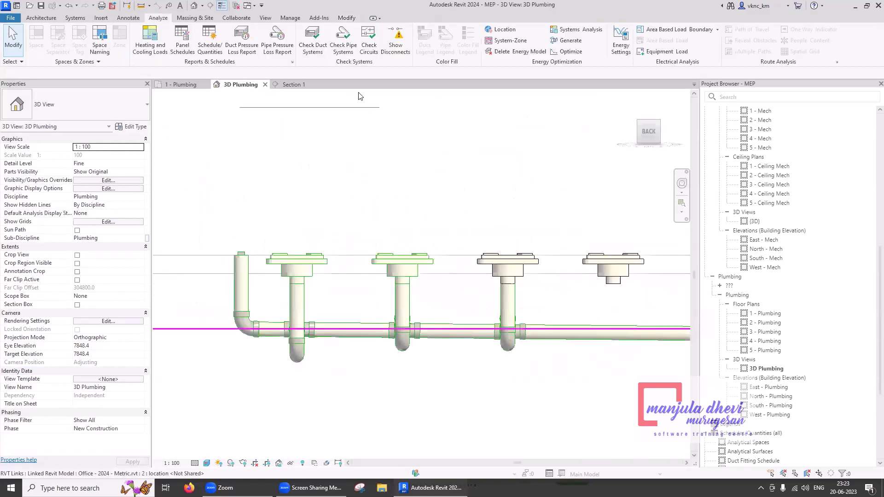
Run Show Disconnects with Pipe checked
click(396, 42)
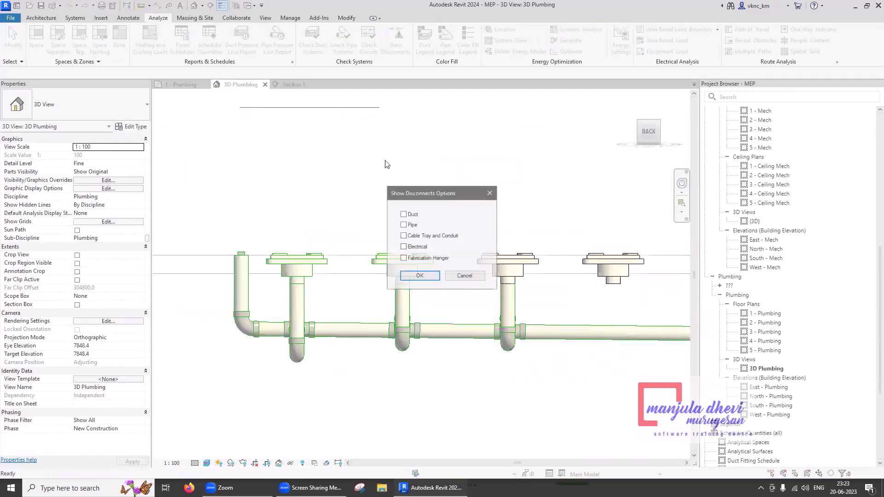
click(409, 226)
click(417, 277)
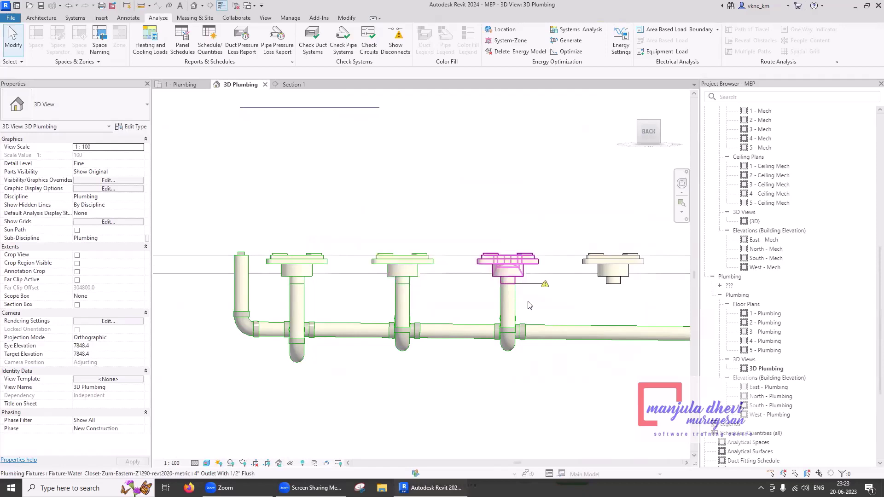
Stretch the flagged riser under the third water closet up to the closet outlet
scroll(530, 306, up, 2)
scroll(524, 308, up, 2)
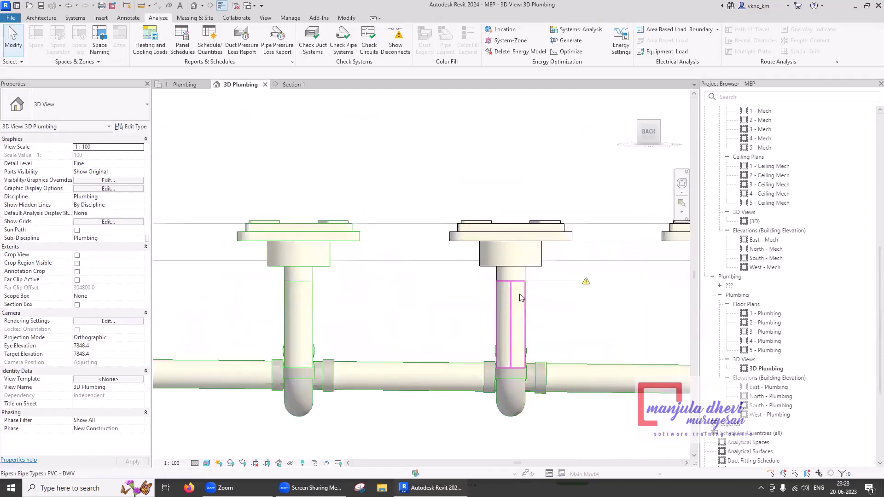
click(514, 289)
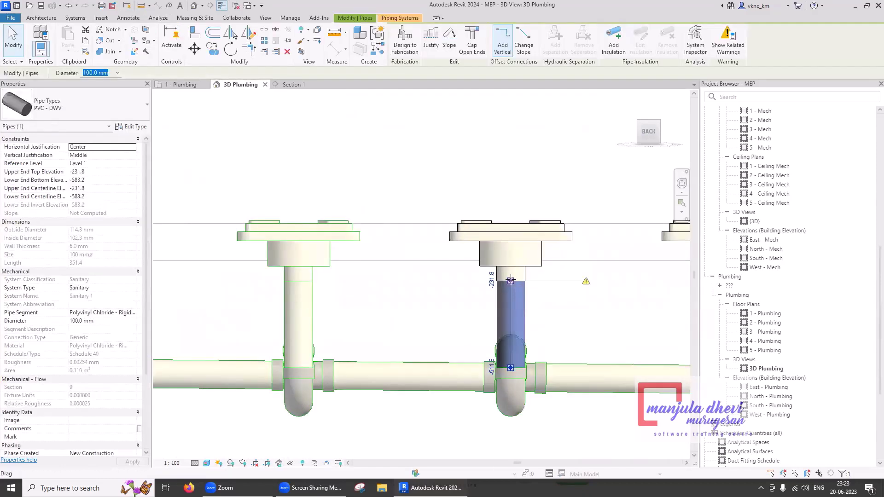
drag(511, 282, 511, 282)
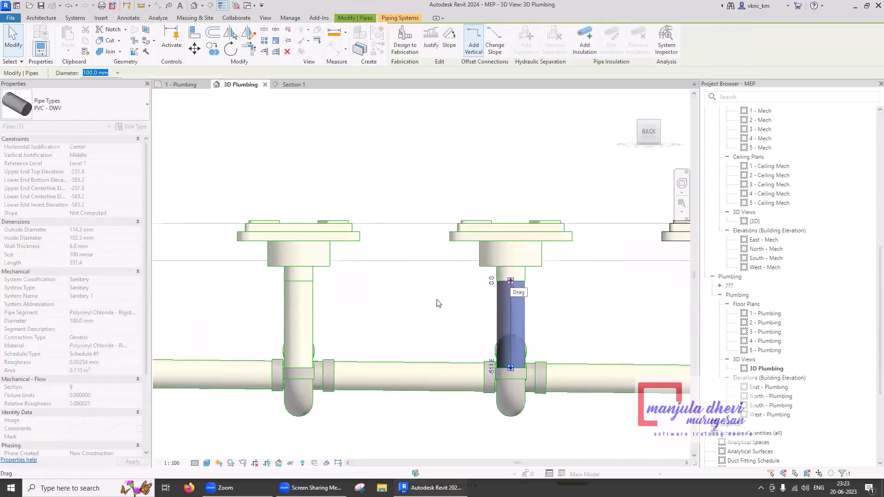
scroll(438, 303, down, 1)
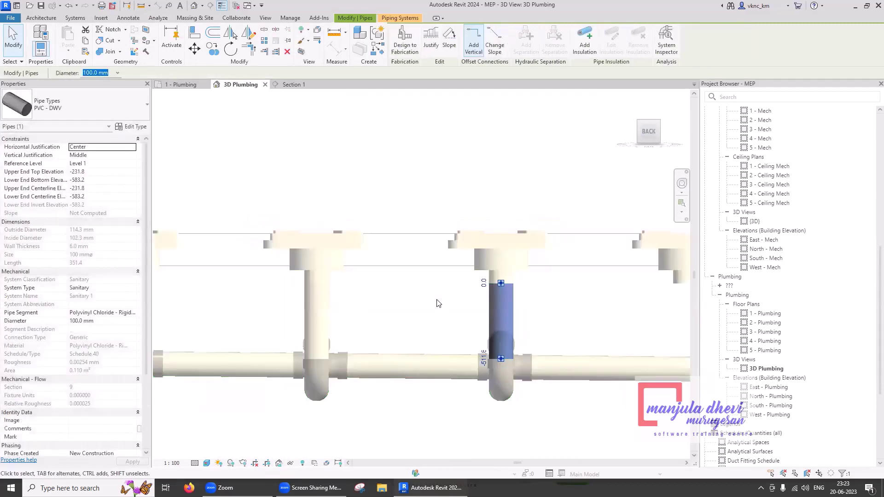
scroll(438, 303, down, 1)
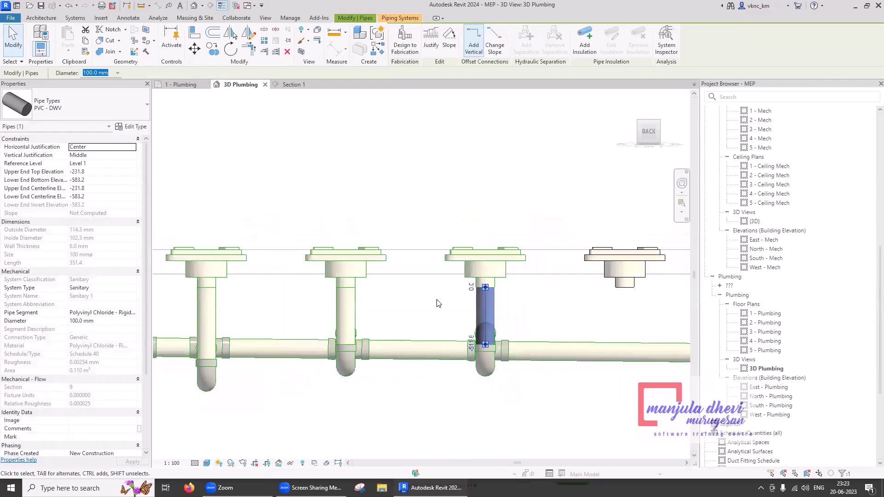
key(Escape)
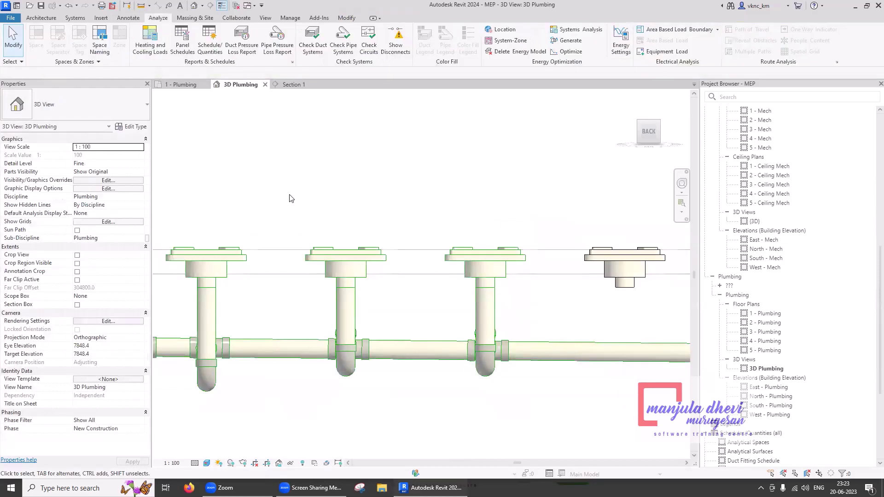
Rerun the pipe disconnect check on the 1 - Plumbing plan, then return to 3D Plumbing
click(179, 85)
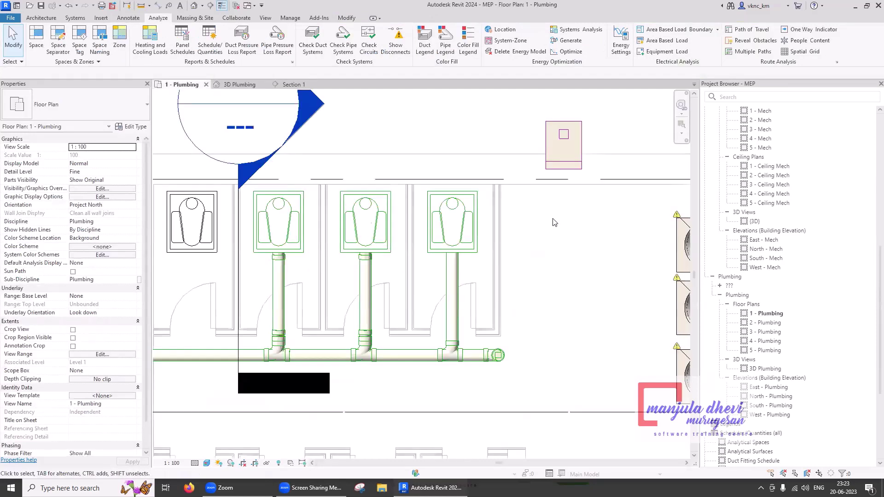
scroll(554, 222, down, 2)
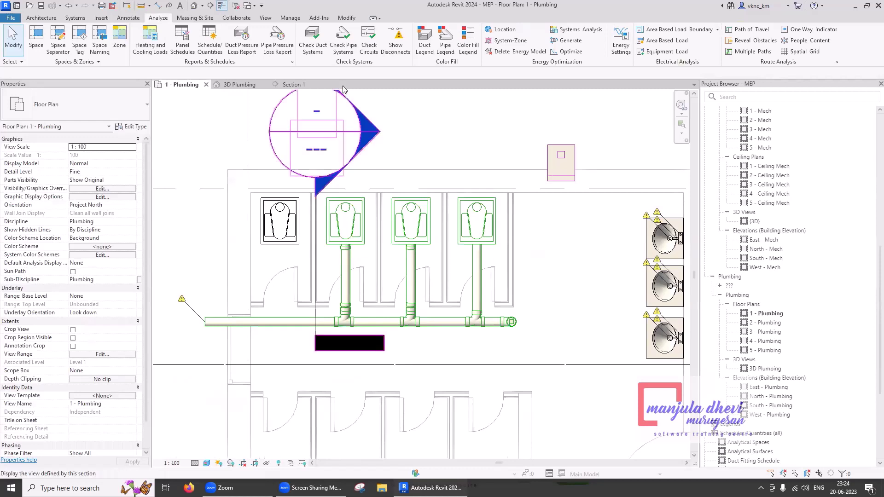
click(390, 46)
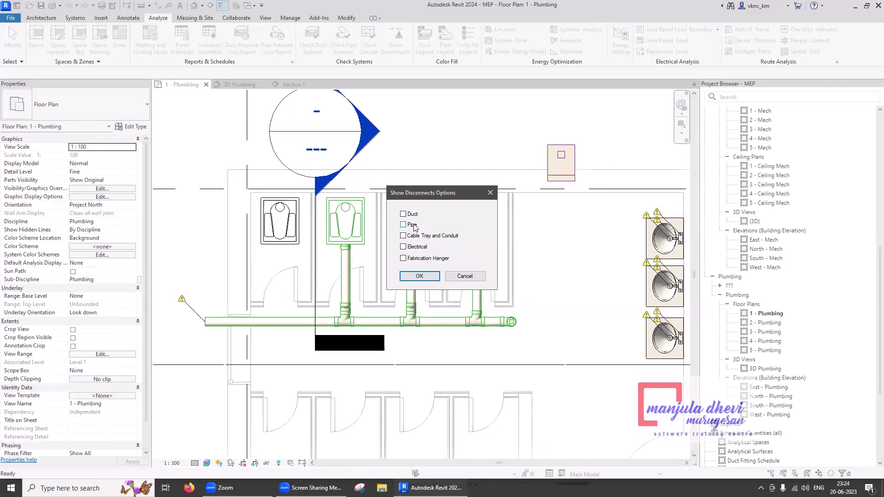
click(419, 276)
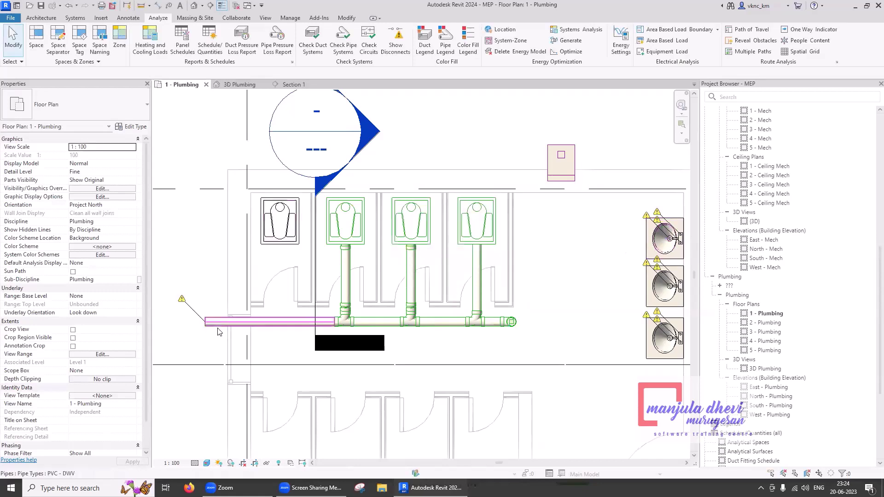
click(244, 86)
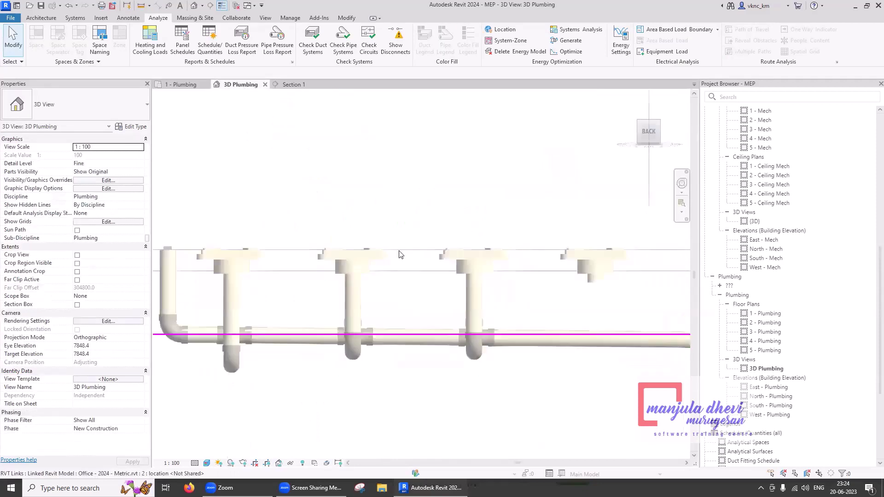
Select the third closet's riser, P-trap, coupling and connecting pipe together
shift+middle_drag(244, 90, 226, 107)
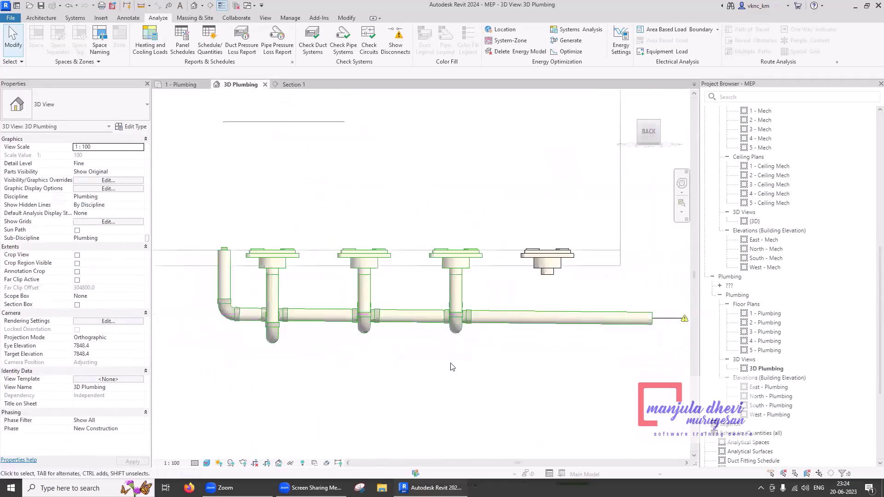
click(455, 284)
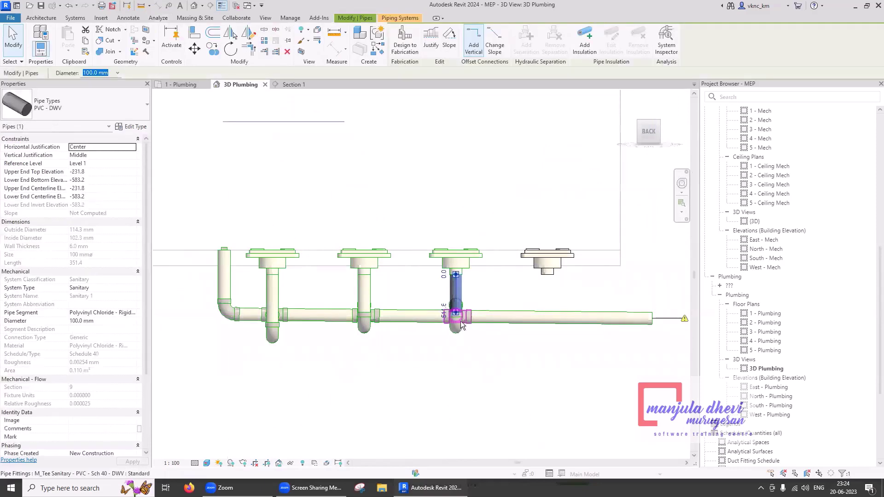
mouse_move(478, 334)
shift+middle_down()
mouse_move(737, 344)
mouse_move(739, 379)
shift+middle_up()
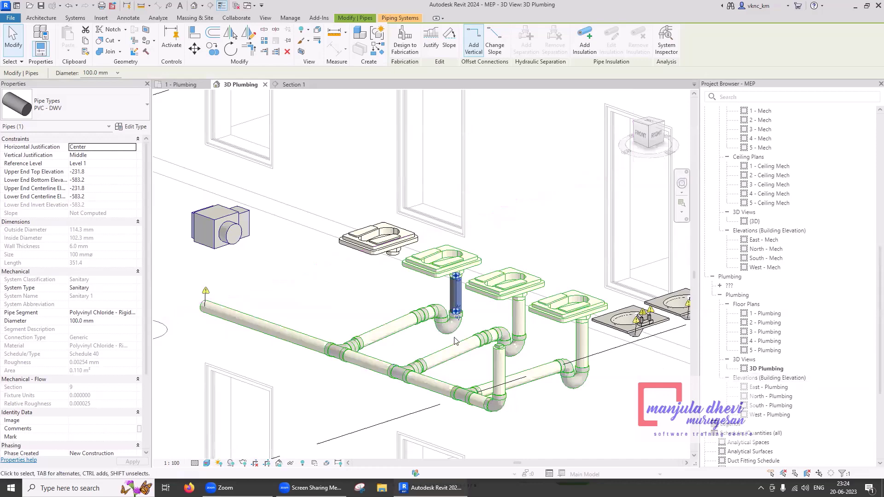
scroll(454, 341, up, 3)
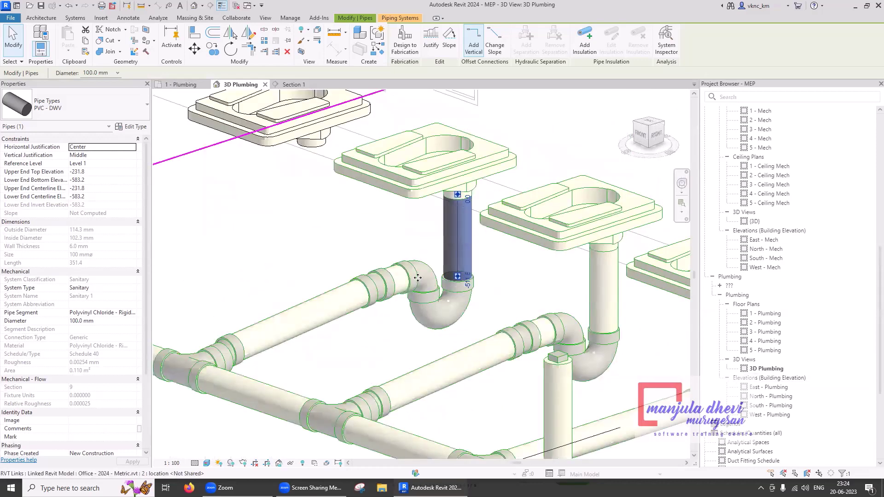
ctrl+click(442, 302)
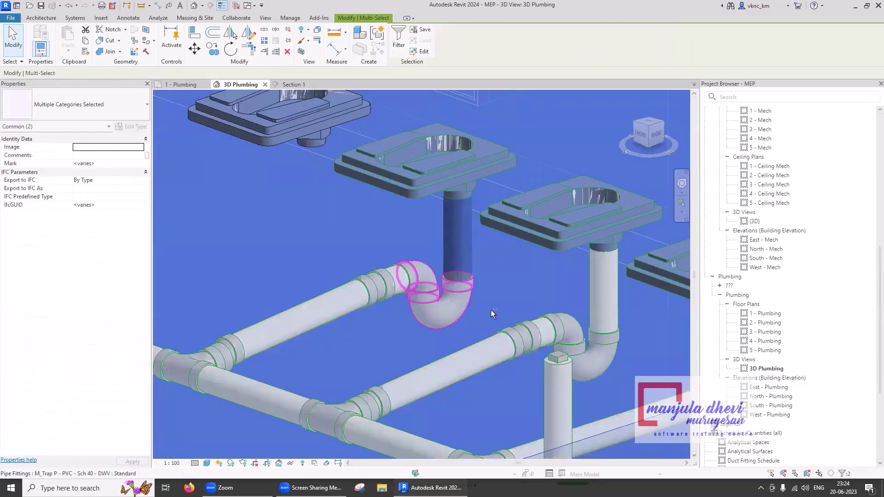
shift+click(440, 318)
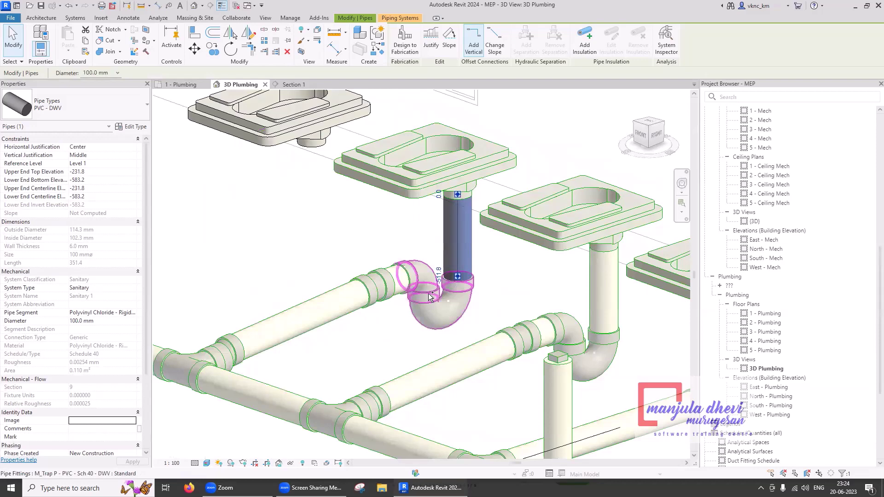
ctrl+click(404, 286)
ctrl+click(396, 290)
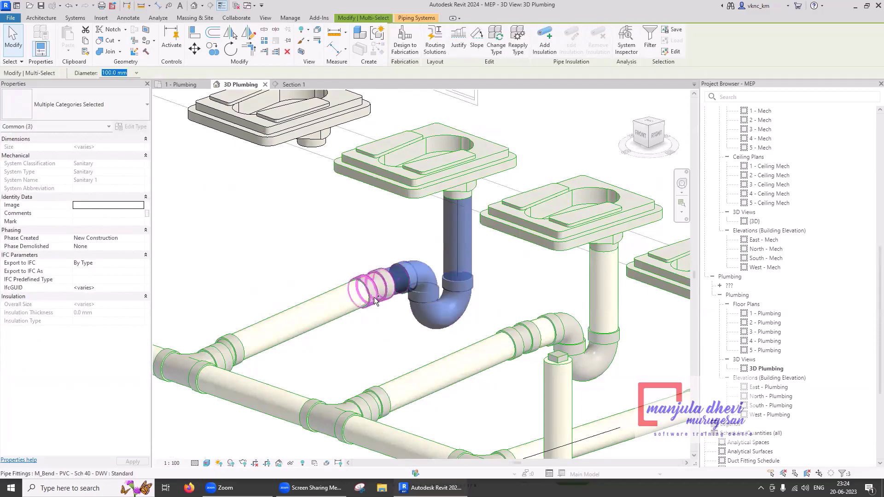
ctrl+click(332, 316)
click(175, 86)
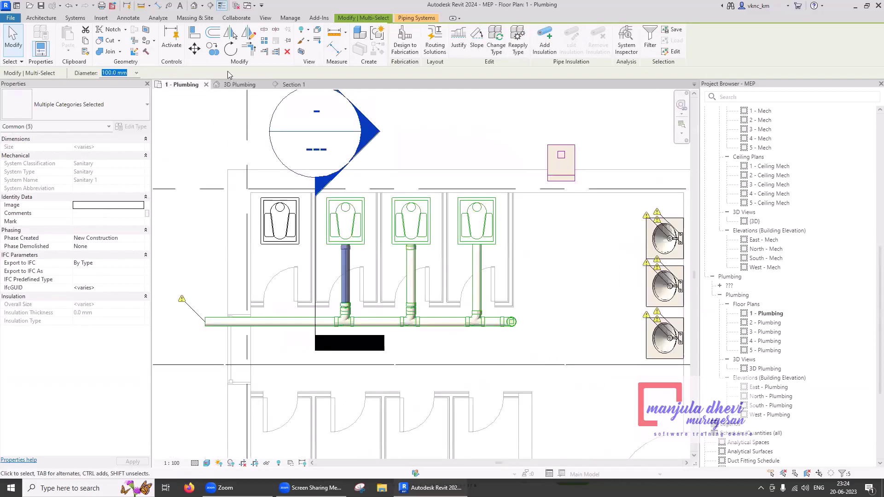
Start moving the selected closet branch, then abandon the move
key(Escape)
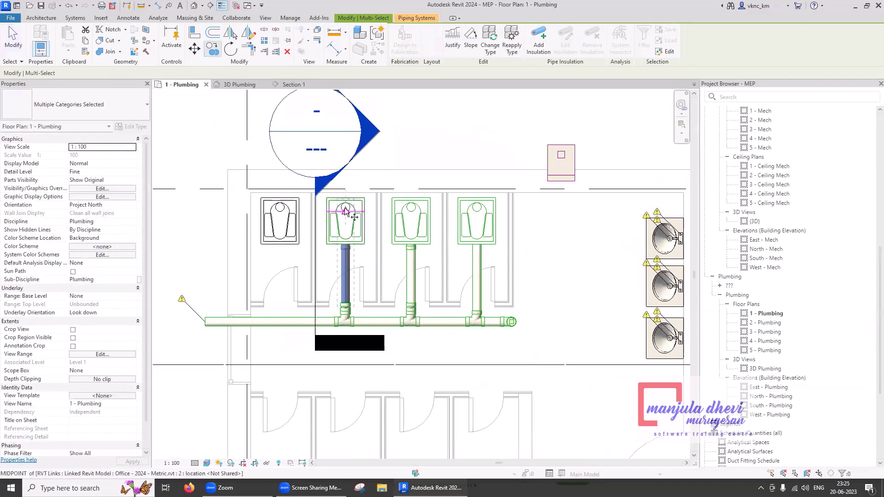
scroll(345, 207, up, 2)
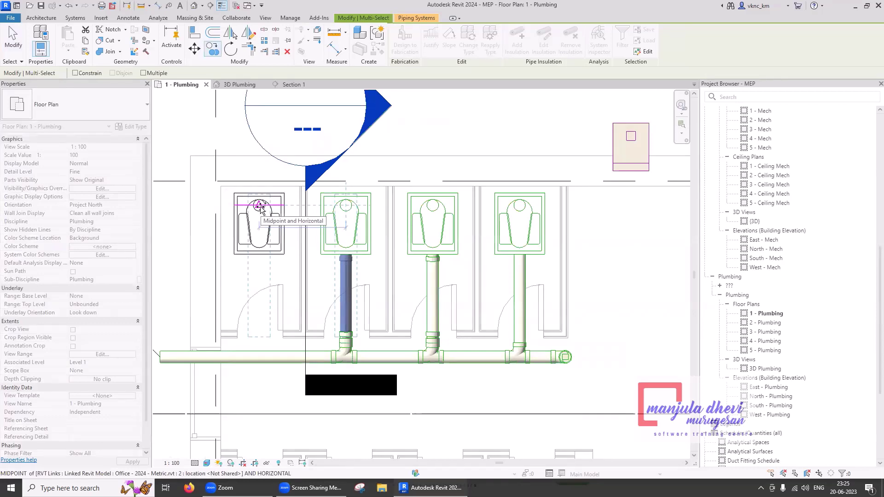
click(260, 206)
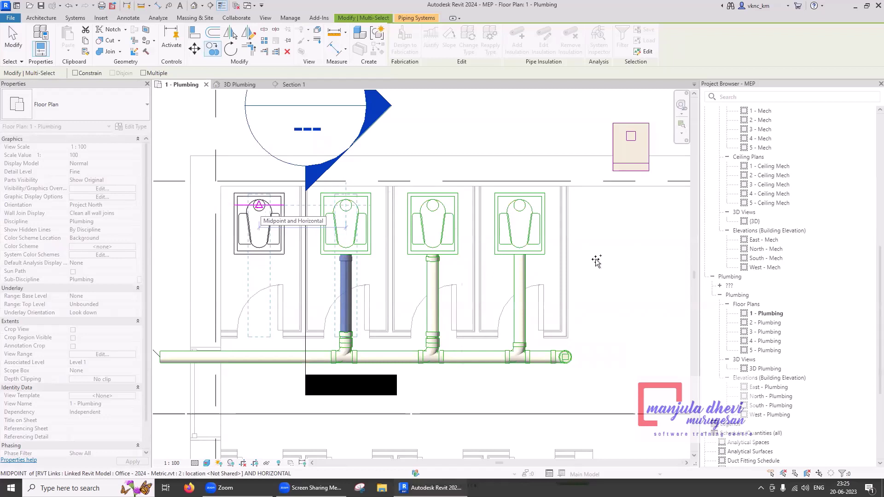
click(610, 421)
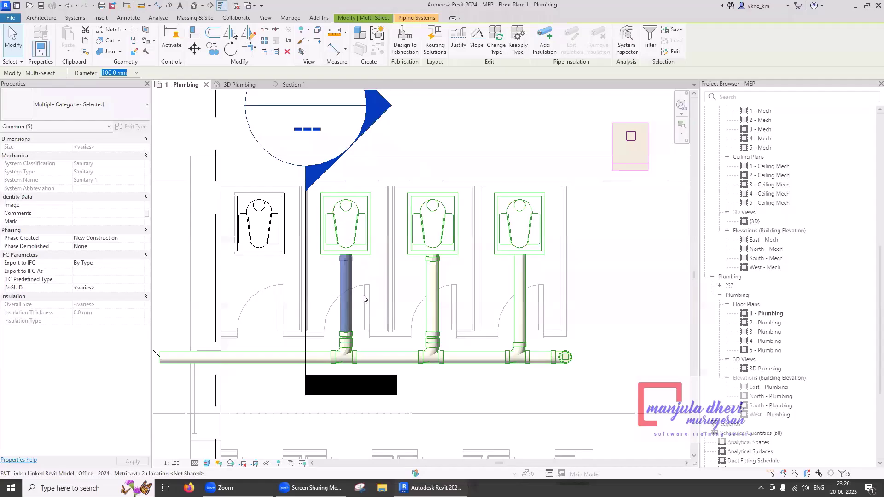
Copy the pipe and P-trap branch under the leftmost water closet and check it in 3D
click(211, 52)
click(345, 206)
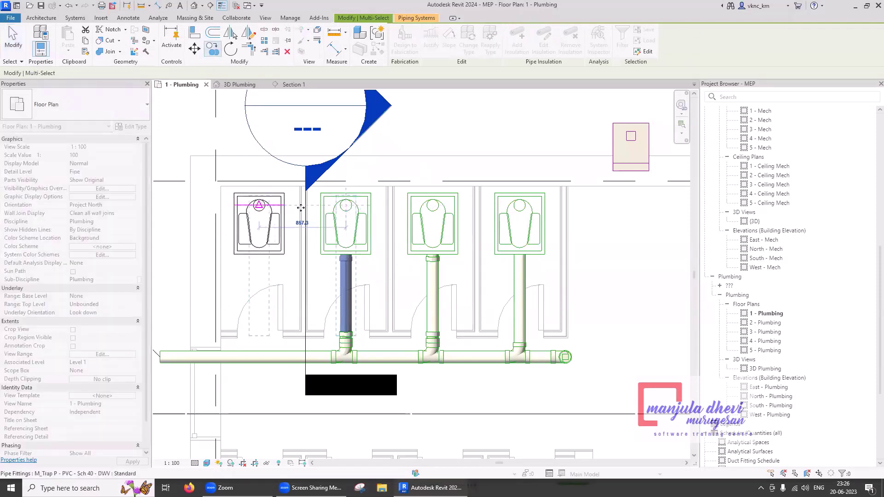
click(301, 208)
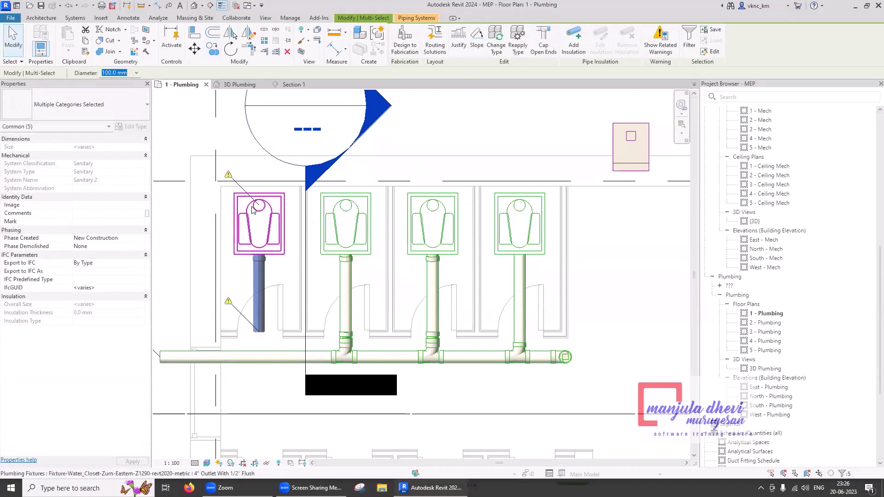
mouse_move(239, 85)
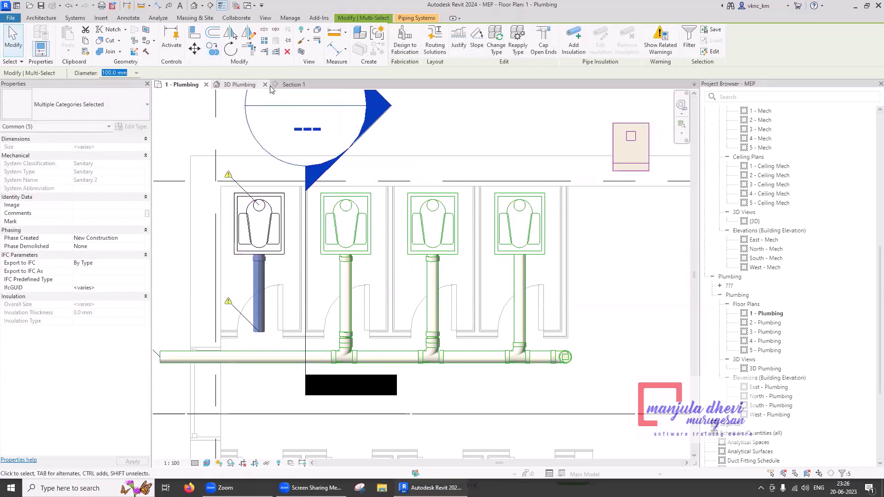
click(245, 86)
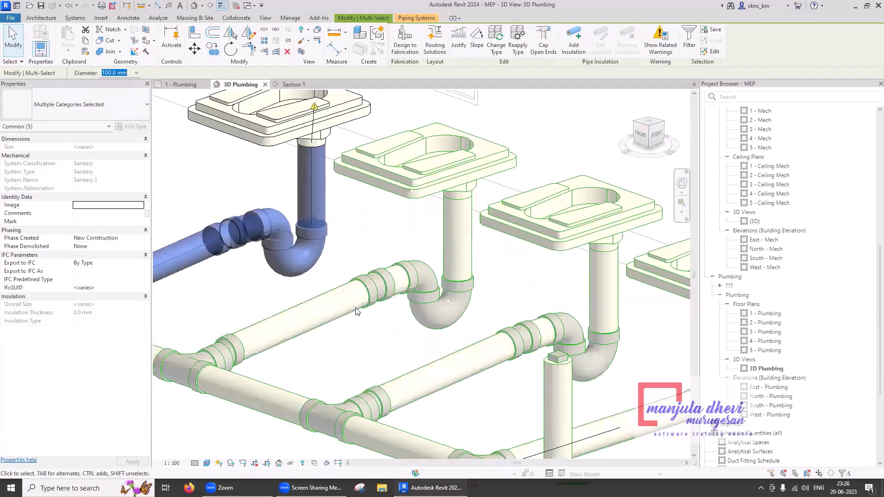
scroll(348, 318, down, 2)
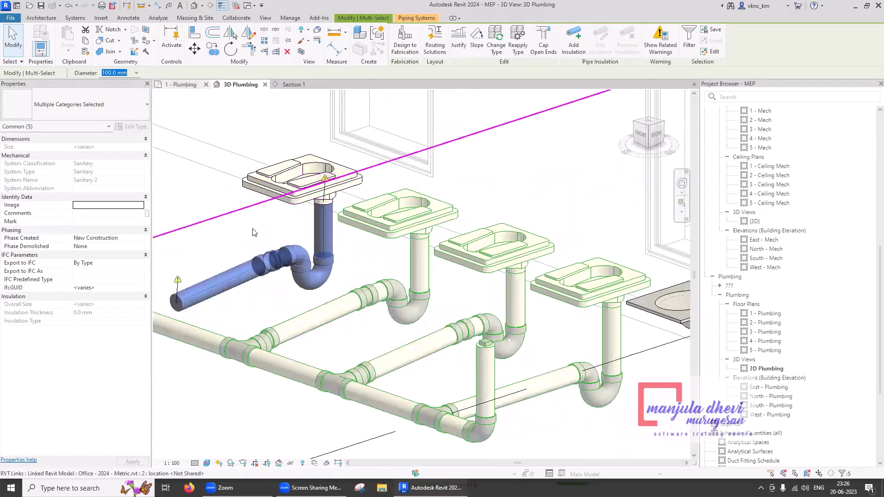
key(ctrl+Tab)
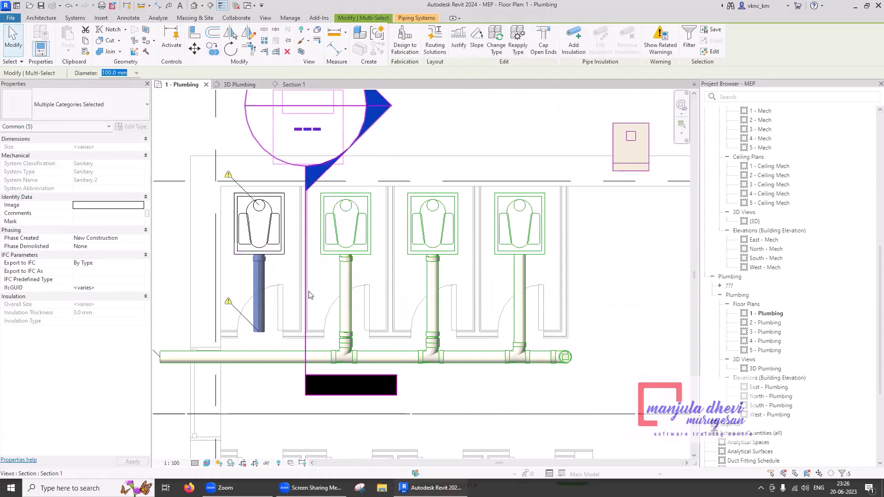
Shift the section line left across the new branch and adjust its vertical pipe in Section 1
click(308, 295)
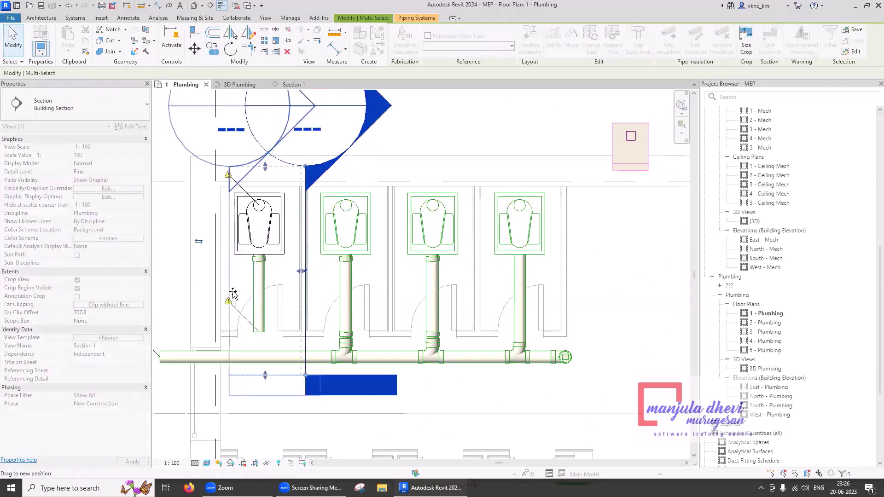
drag(233, 294, 230, 294)
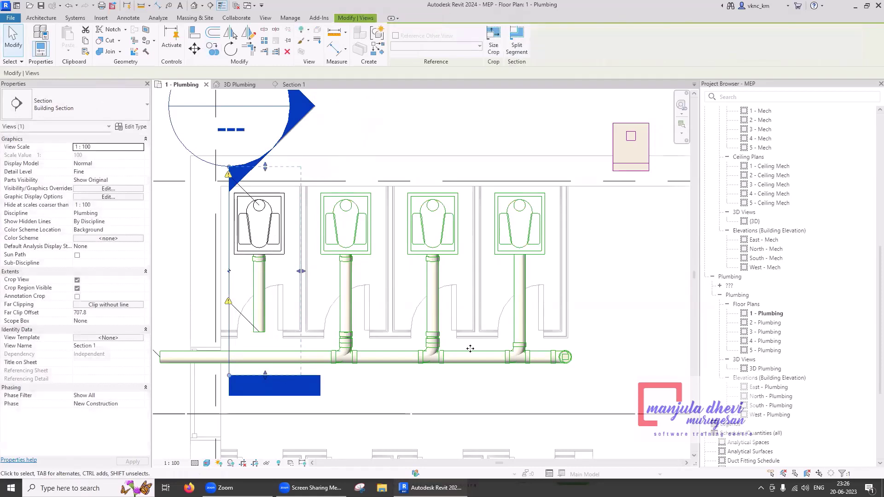
click(293, 85)
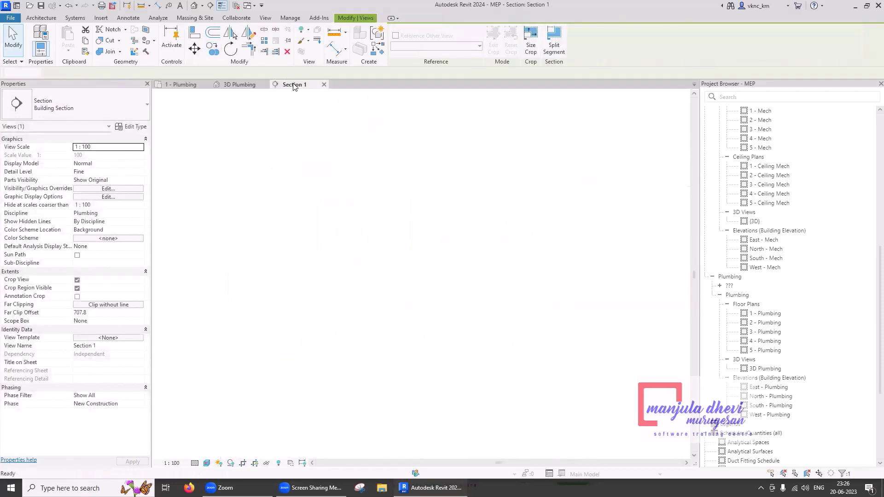
scroll(371, 355, up, 1)
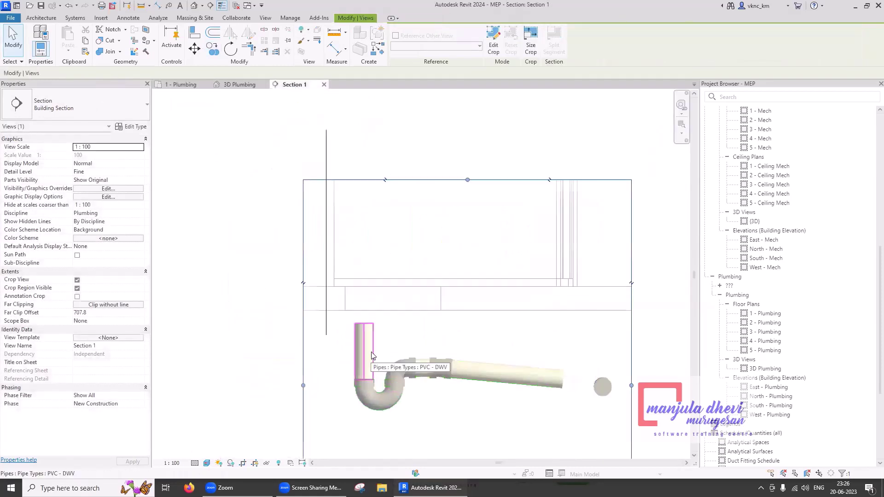
click(375, 351)
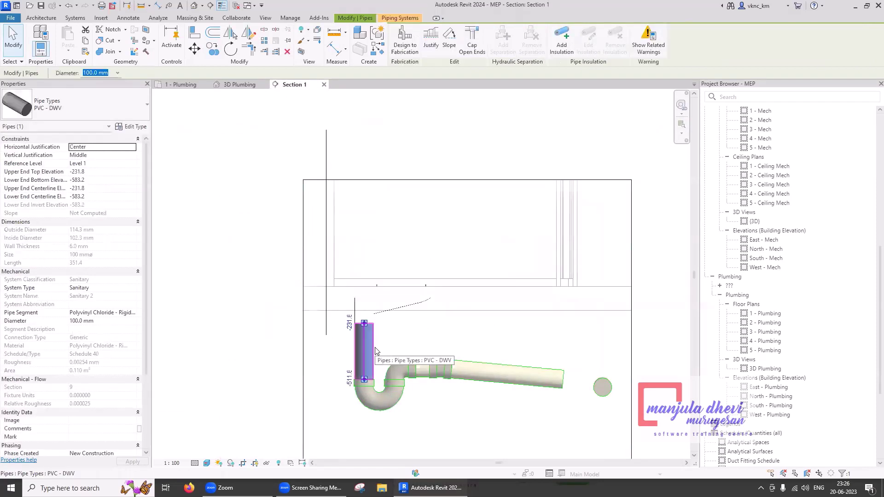
scroll(365, 327, up, 1)
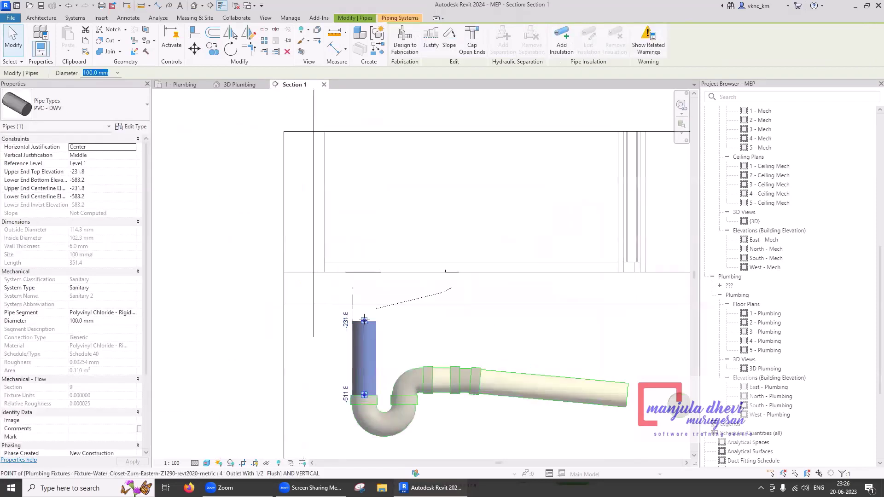
drag(364, 321, 364, 322)
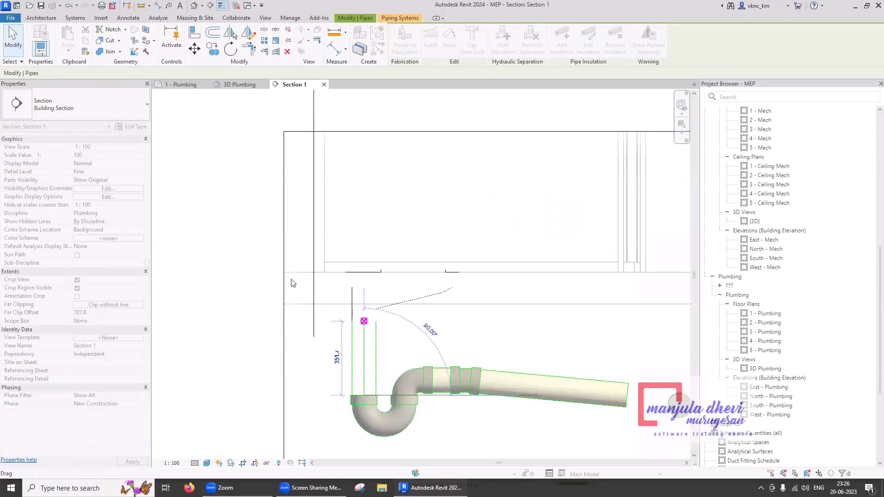
Stretch the leftmost closet's short branch pipe down to join the horizontal main drain
click(237, 86)
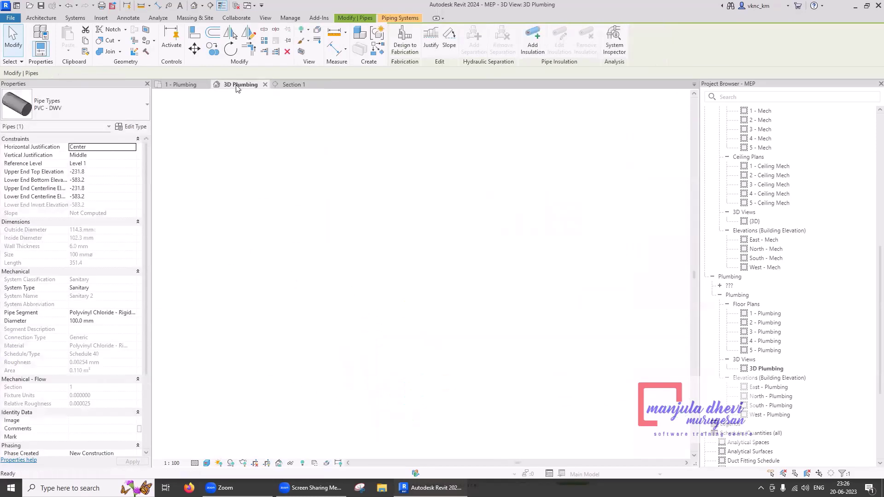
click(322, 210)
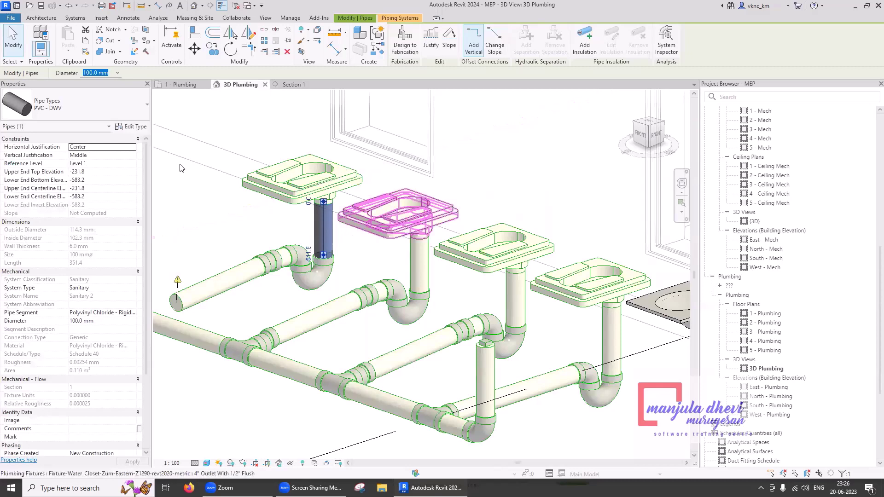
click(177, 86)
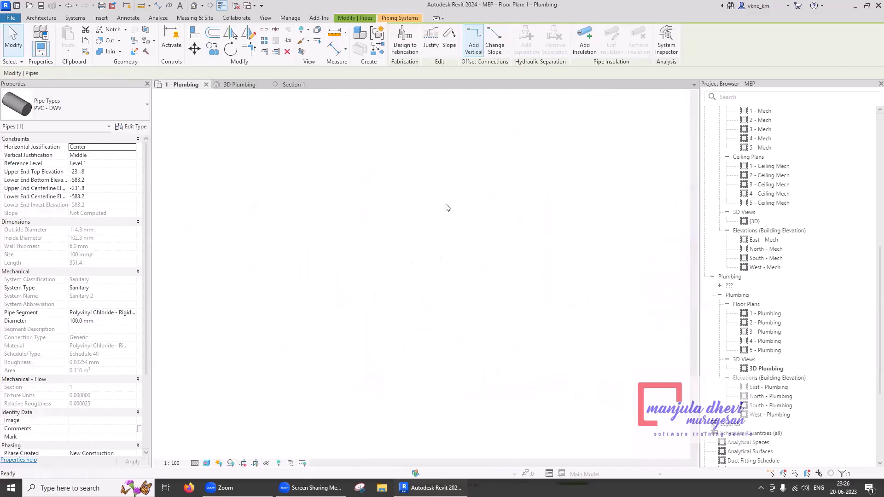
scroll(356, 319, down, 1)
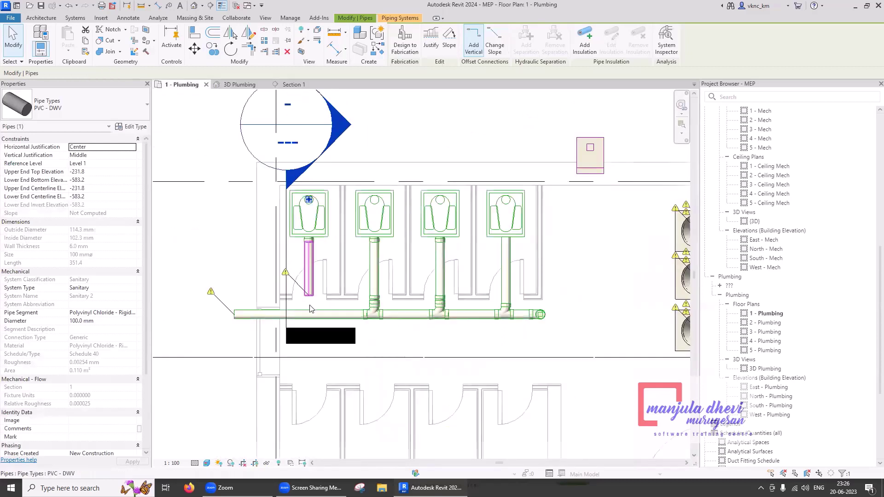
click(310, 297)
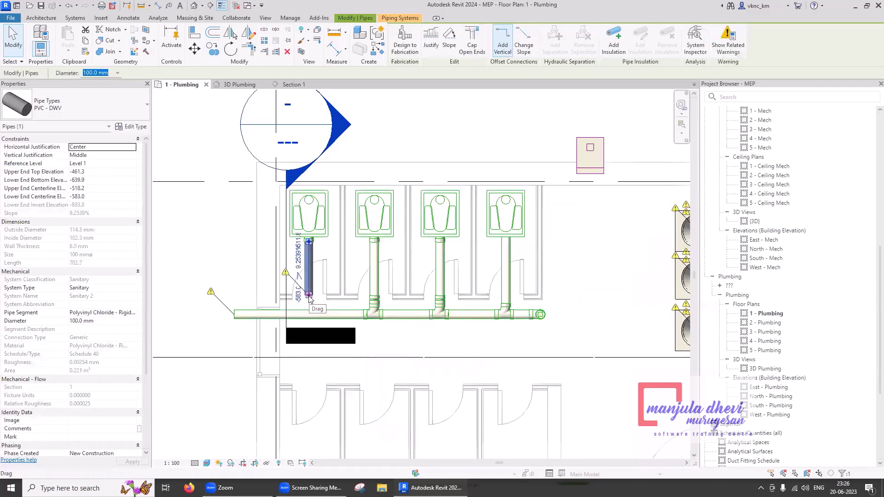
drag(310, 299, 309, 311)
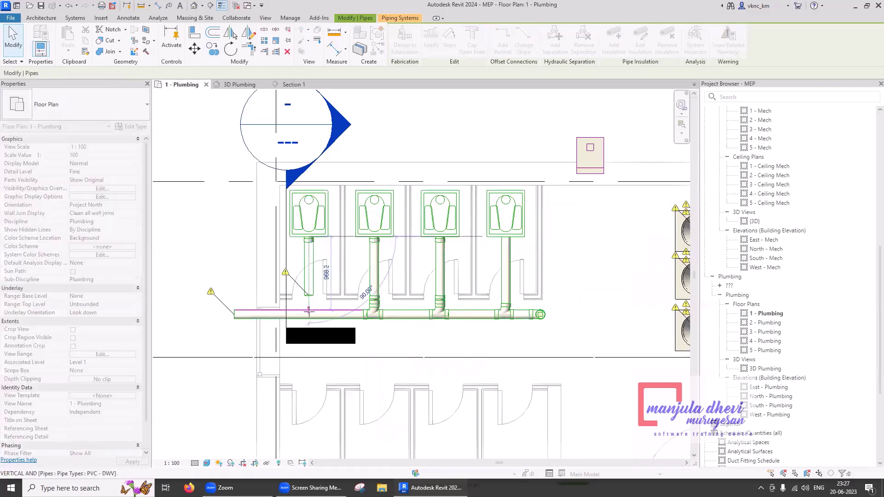
drag(310, 311, 309, 312)
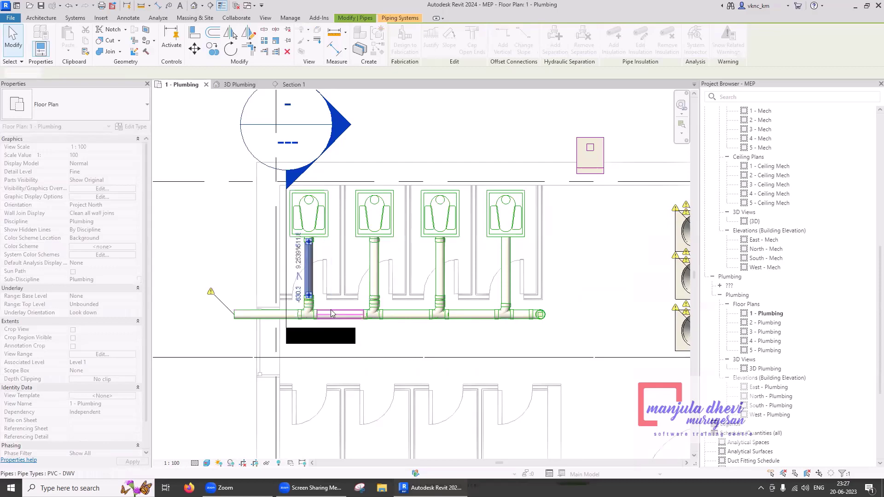
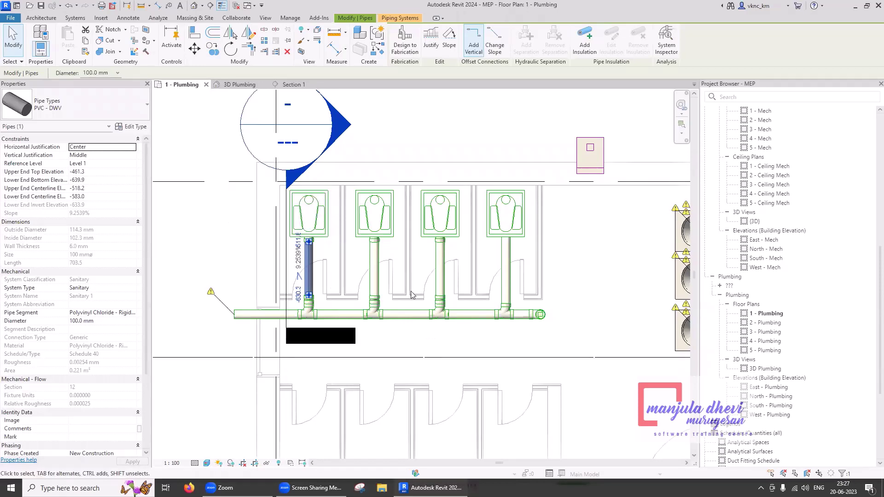
Deselect the sloped pipe to show the four fixtures draining into the 100 mm PVC-DWV main
click(454, 348)
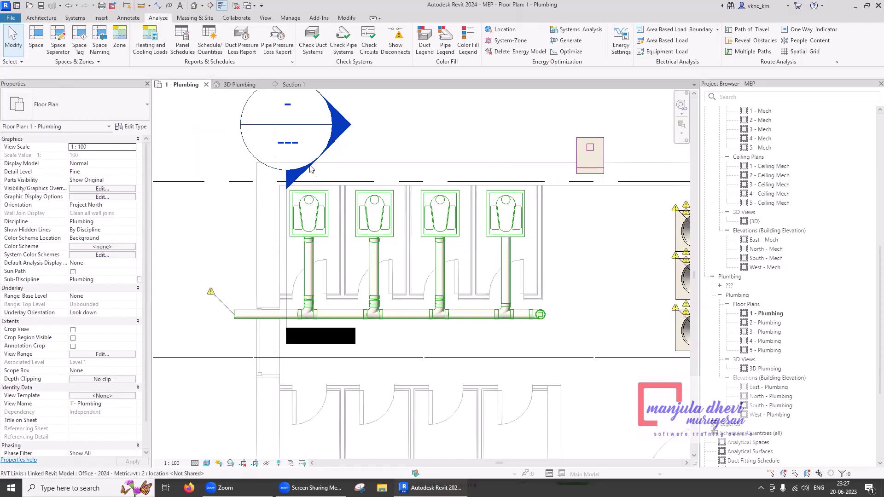
double_click(299, 92)
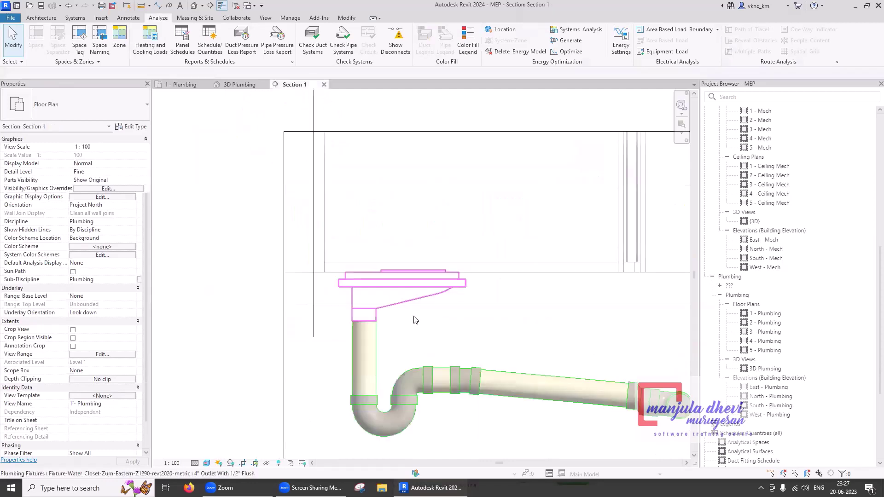
scroll(341, 232, down, 1)
scroll(341, 232, down, 1)
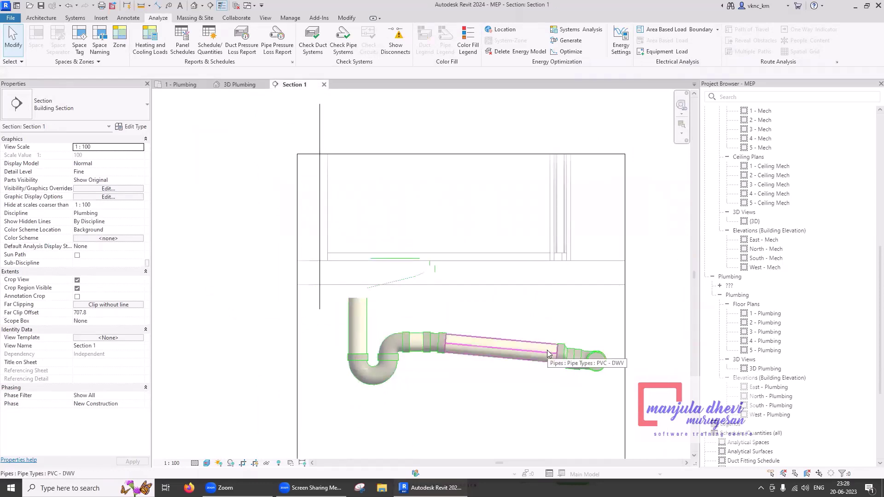
click(180, 87)
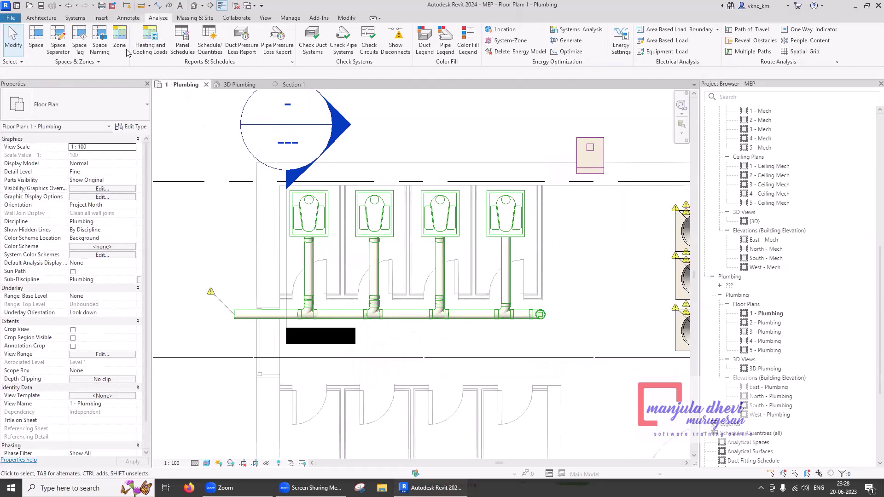
scroll(127, 52, up, 1)
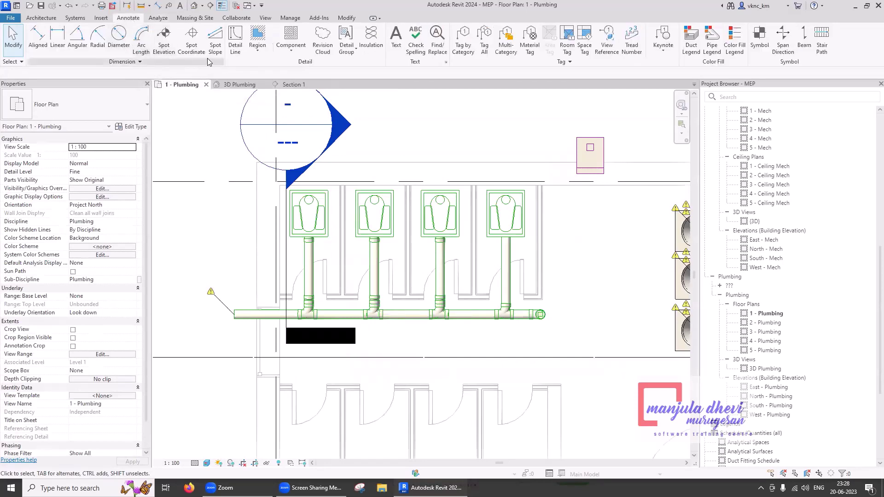
click(215, 40)
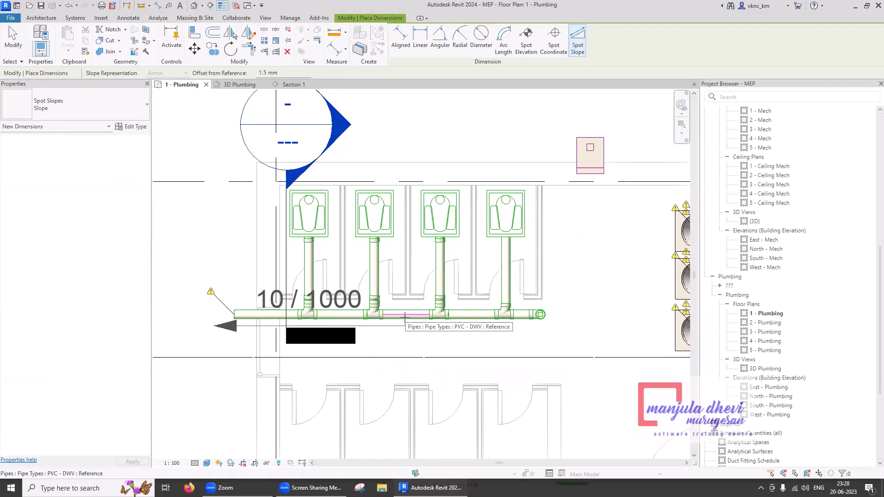
key(Escape)
key(Escape)
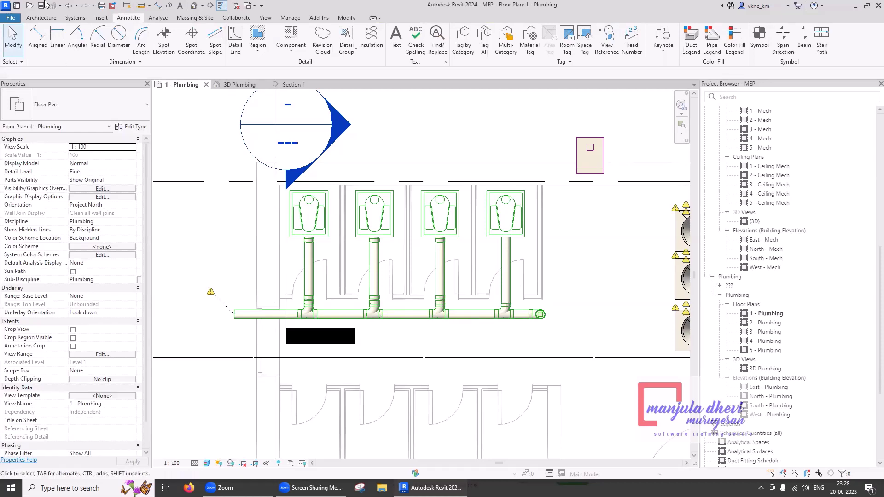
click(77, 19)
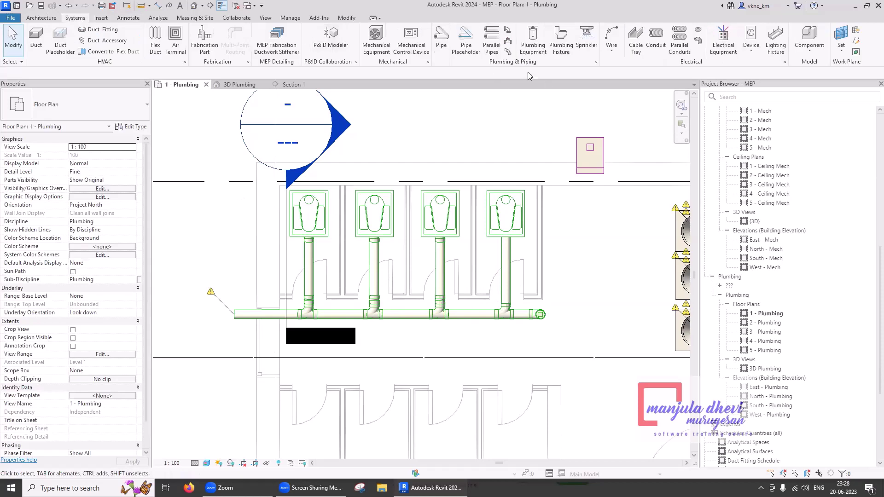